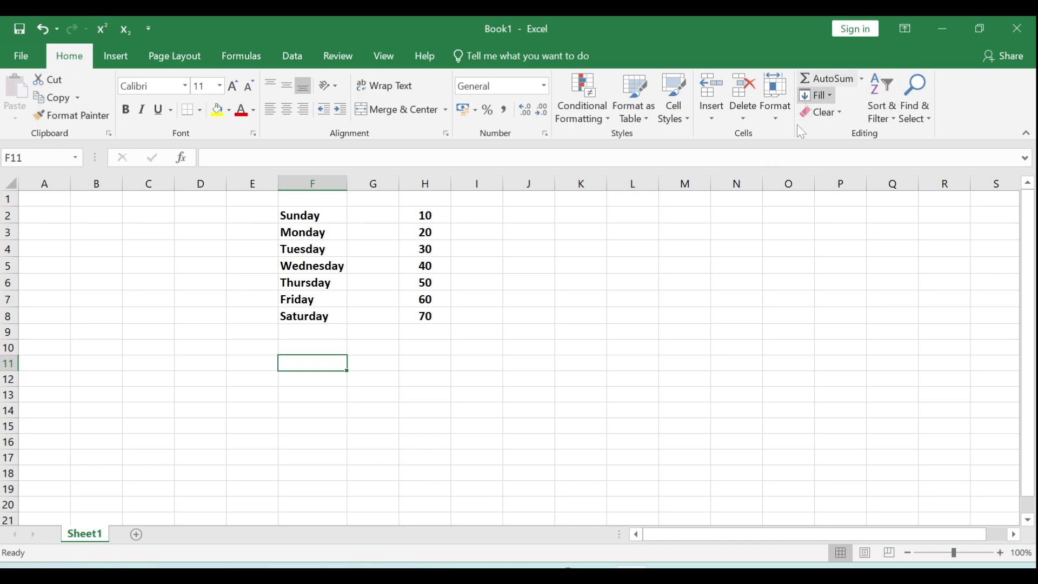
- Use AutoSum's Sum in H9 to total H2:H8, showing 280
{"action": "left_click", "coordinate": [426, 332]}
{"action": "left_click", "coordinate": [429, 345]}
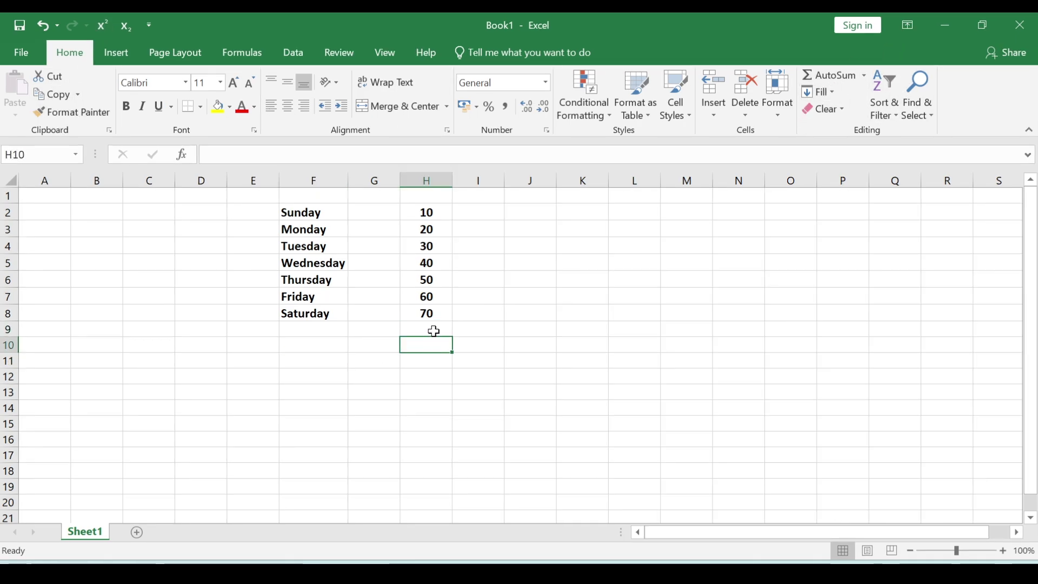
{"action": "left_click", "coordinate": [434, 331]}
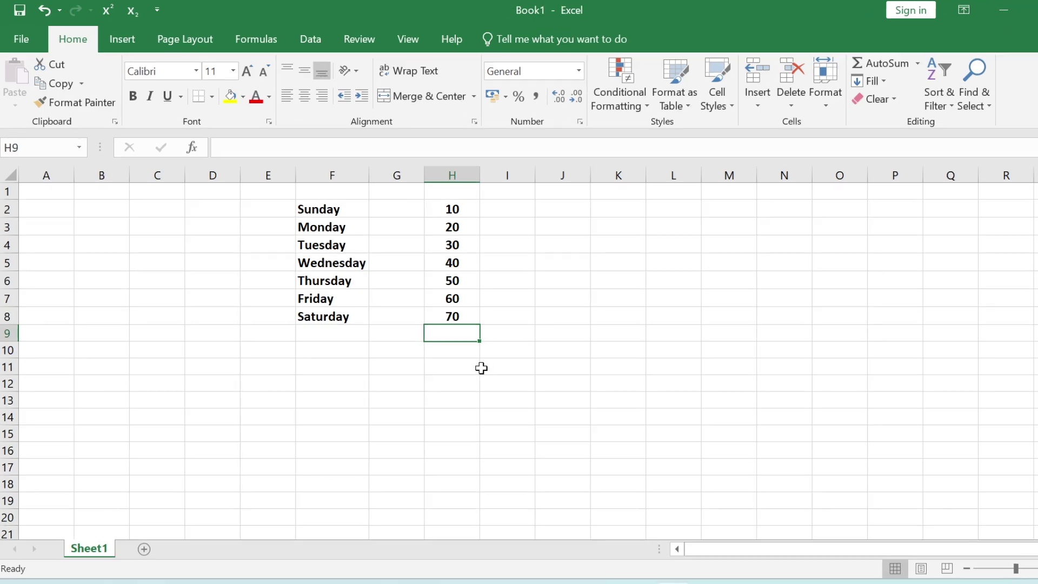
{"action": "left_click", "coordinate": [458, 365]}
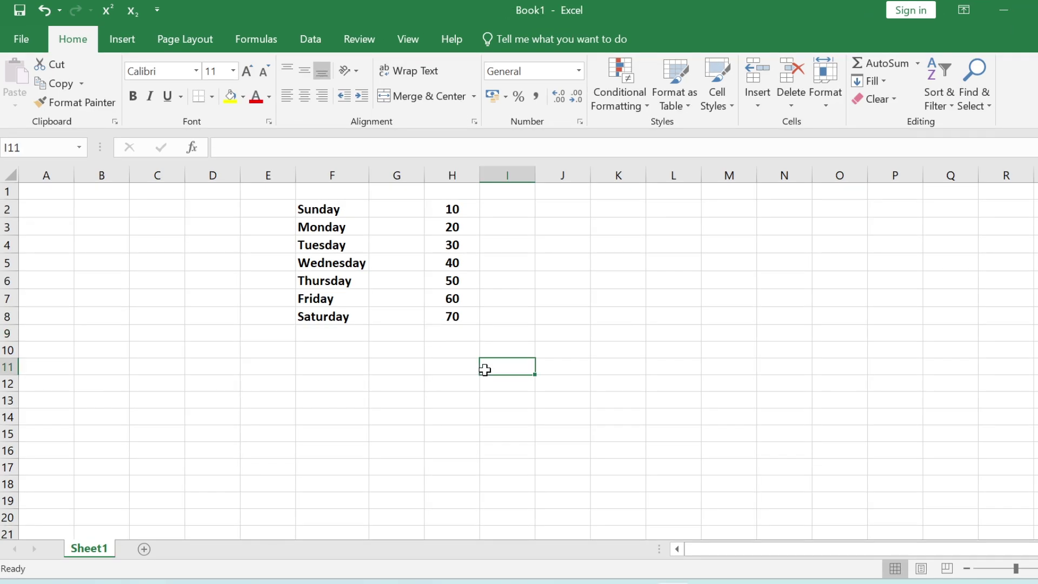
{"action": "left_click", "coordinate": [461, 335]}
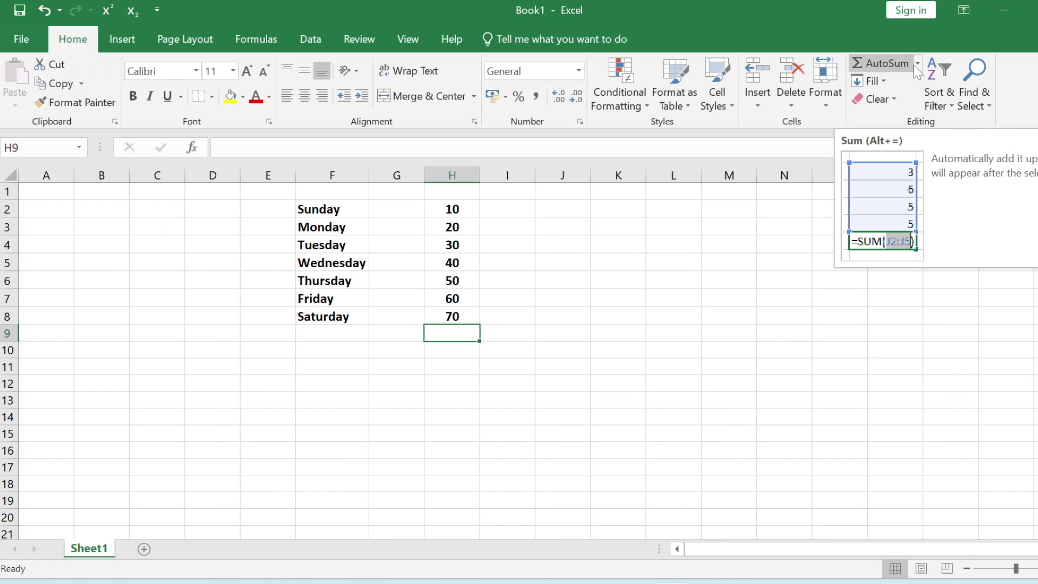
{"action": "left_click", "coordinate": [918, 64]}
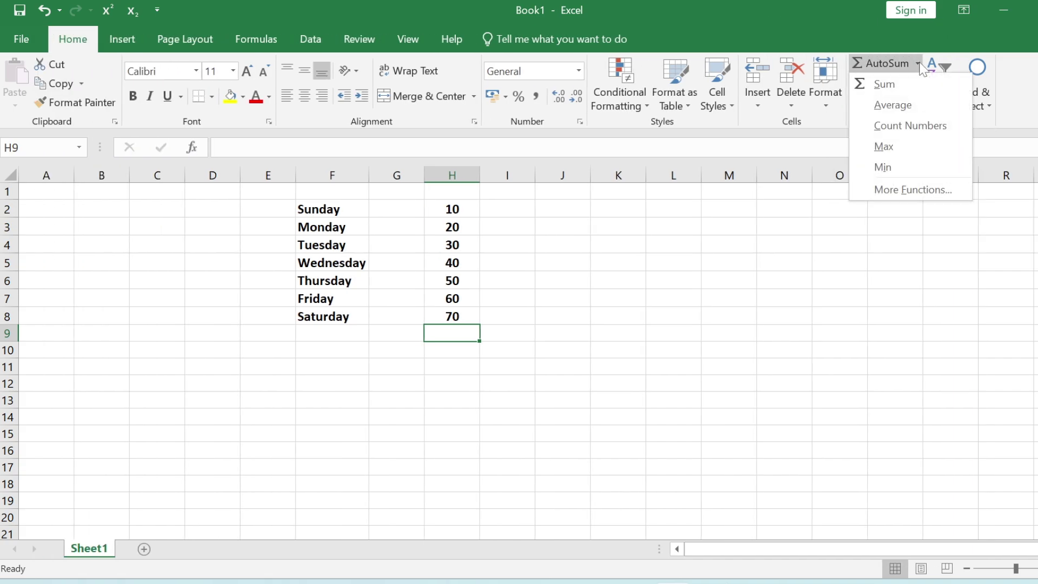
{"action": "left_click", "coordinate": [899, 87]}
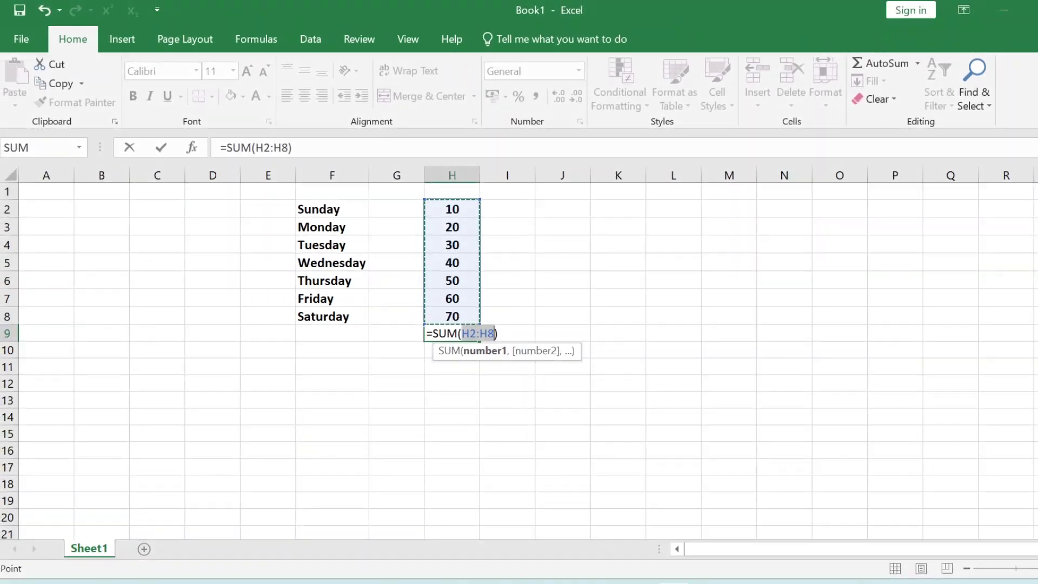
{"action": "key", "text": "Return"}
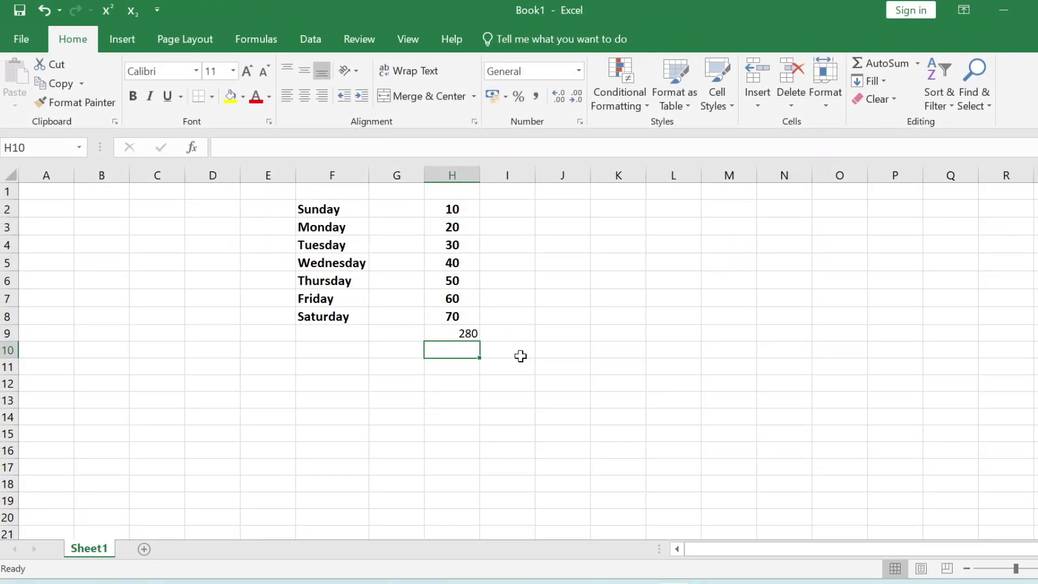
{"action": "left_click", "coordinate": [520, 356]}
- Type =sum(h2:h8) into J5 to get a second total of 280
{"action": "left_click", "coordinate": [559, 282]}
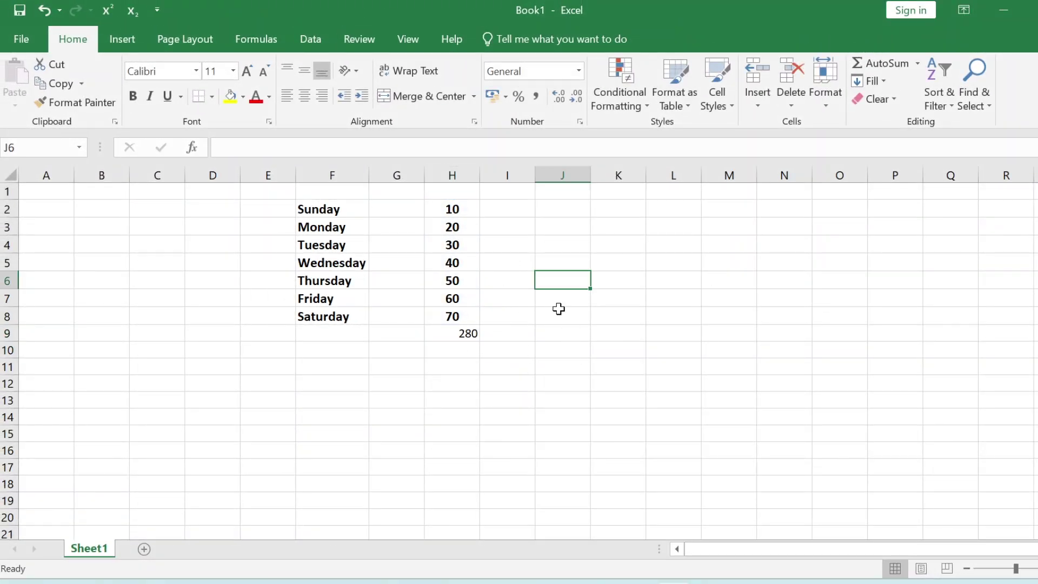
{"action": "left_click", "coordinate": [556, 264]}
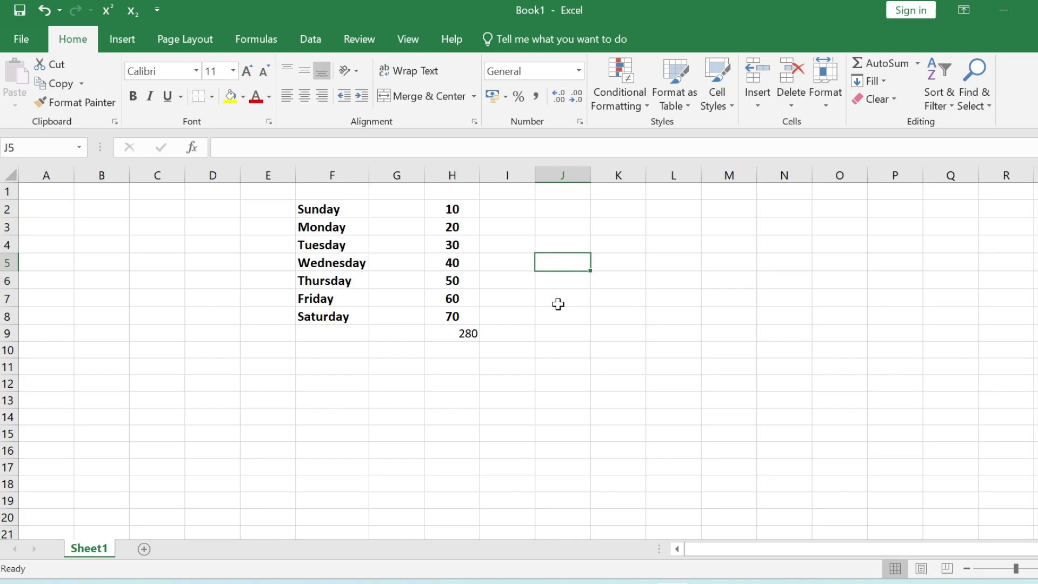
{"action": "type", "text": "="}
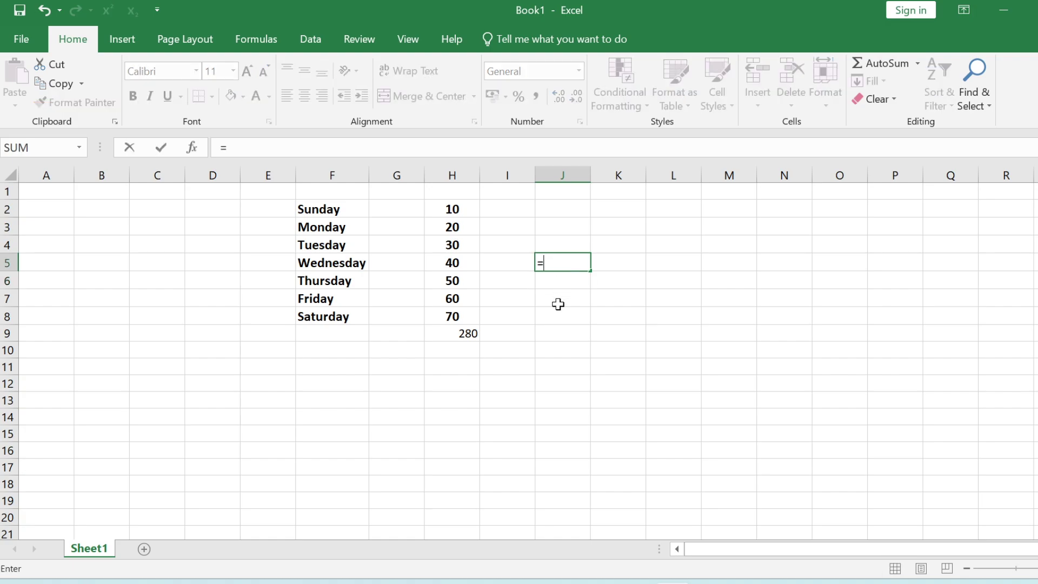
{"action": "type", "text": "sum"}
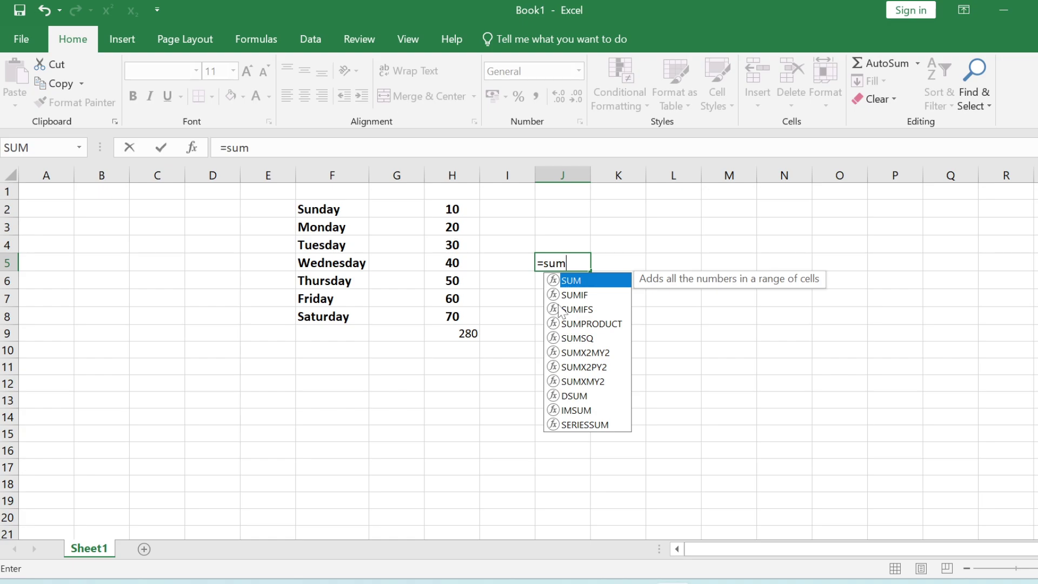
{"action": "type", "text": "("}
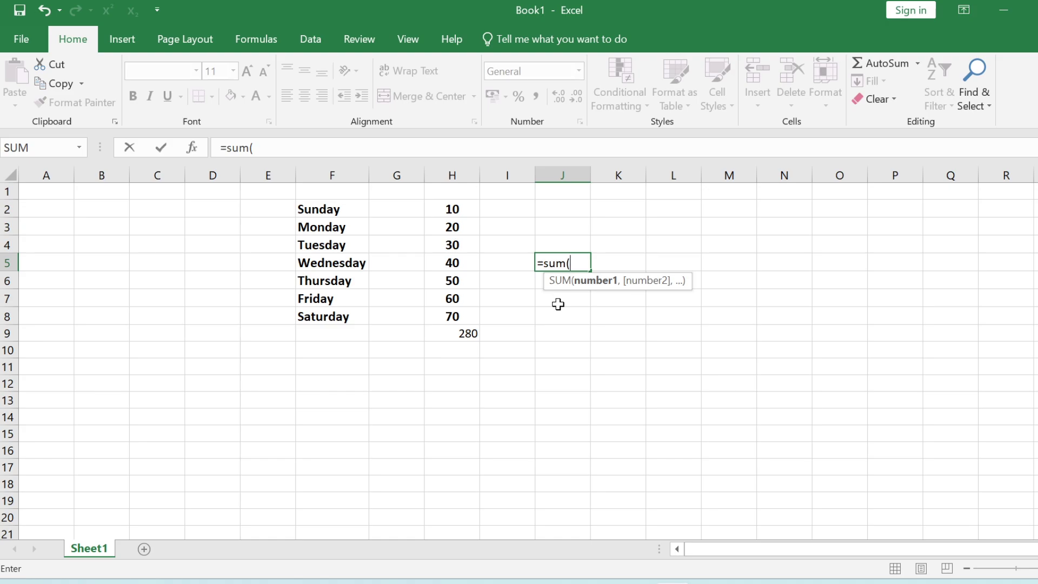
{"action": "type", "text": "h2"}
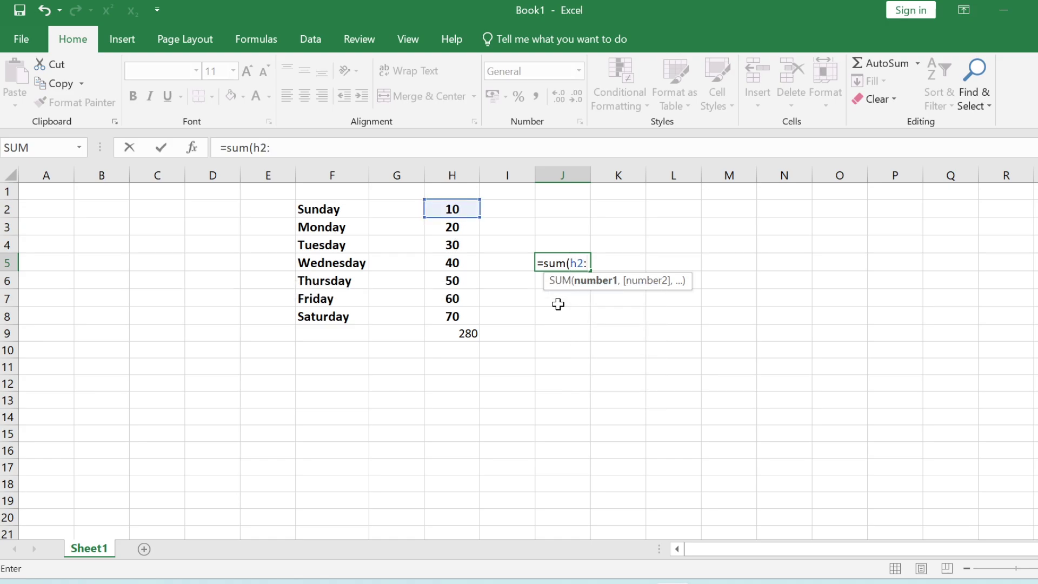
{"action": "type", "text": ":h"}
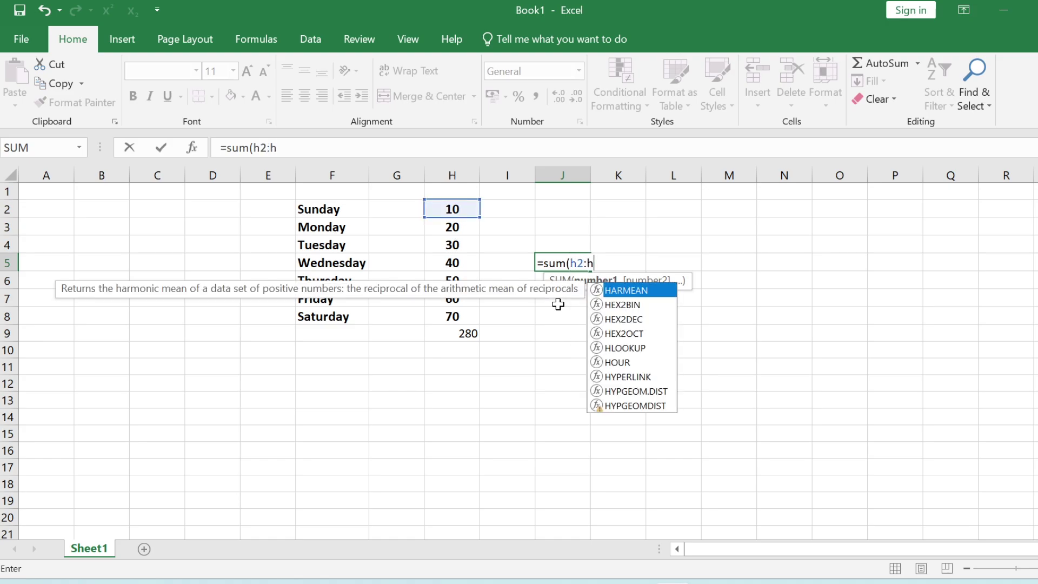
{"action": "type", "text": "8)"}
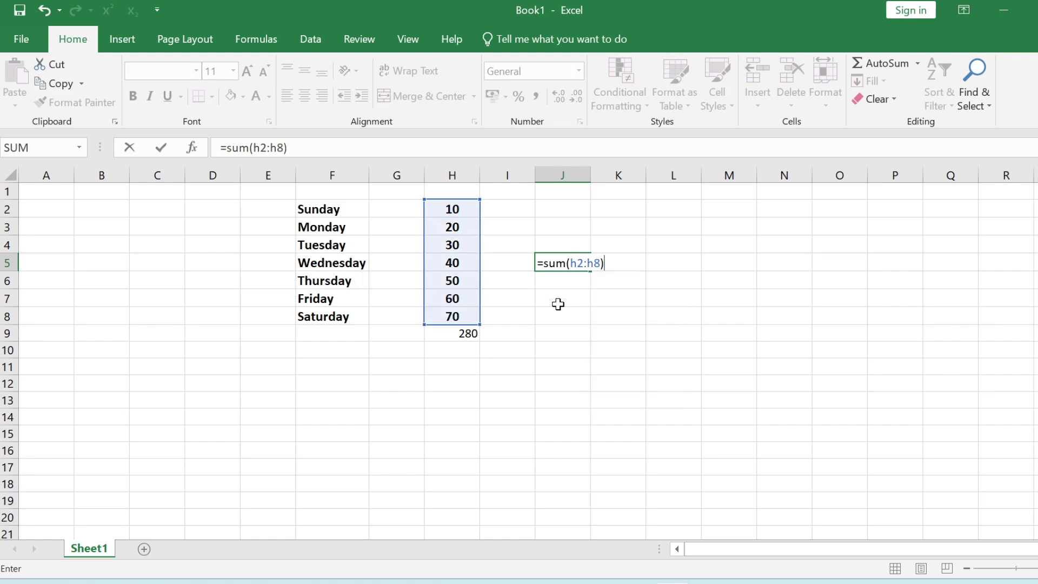
{"action": "key", "text": "Return"}
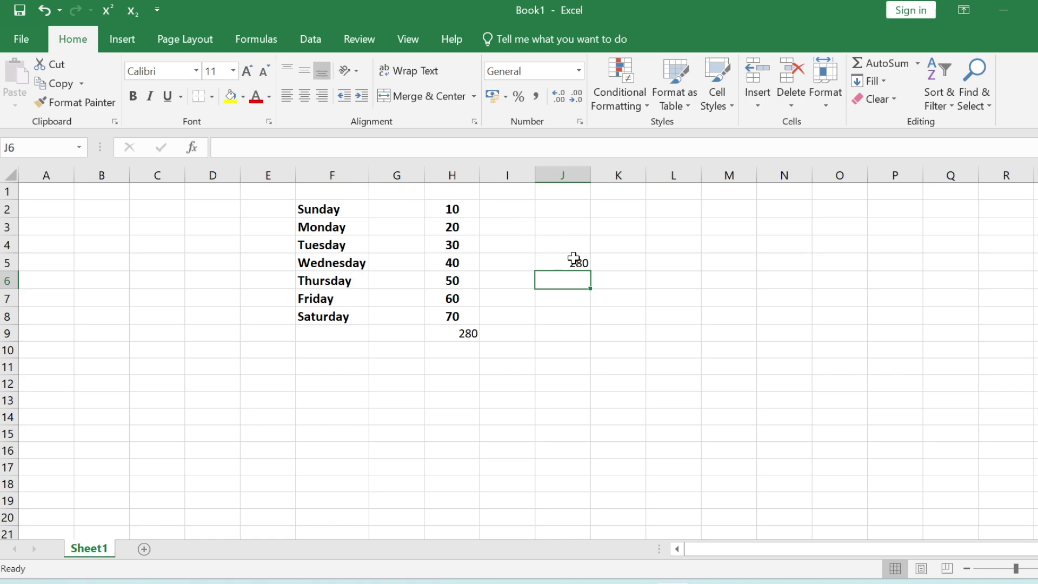
{"action": "left_click", "coordinate": [575, 261]}
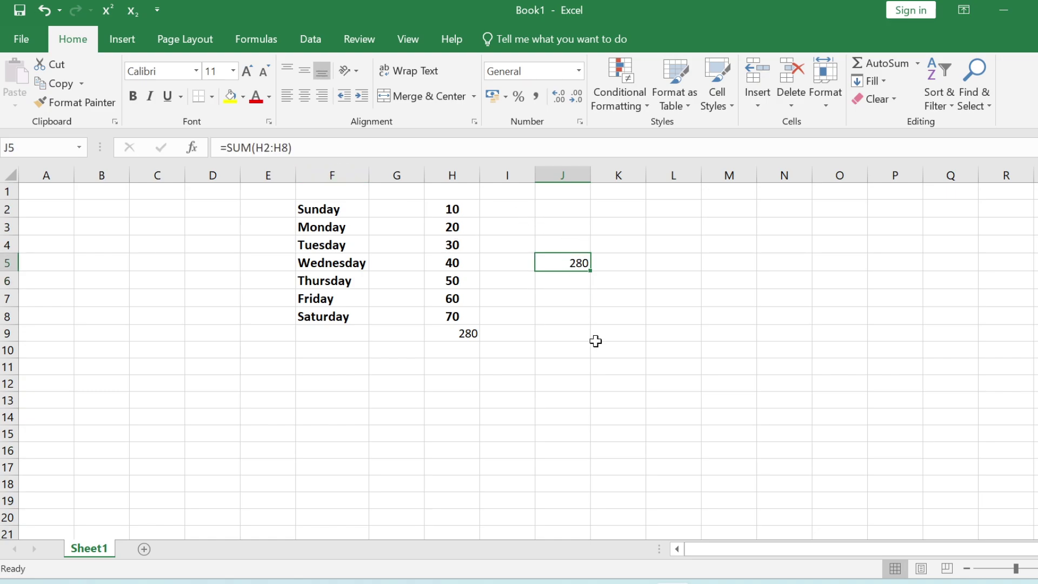
- Edit the J5 formula to =SUM(H1:H8)
{"action": "key", "text": "F2"}
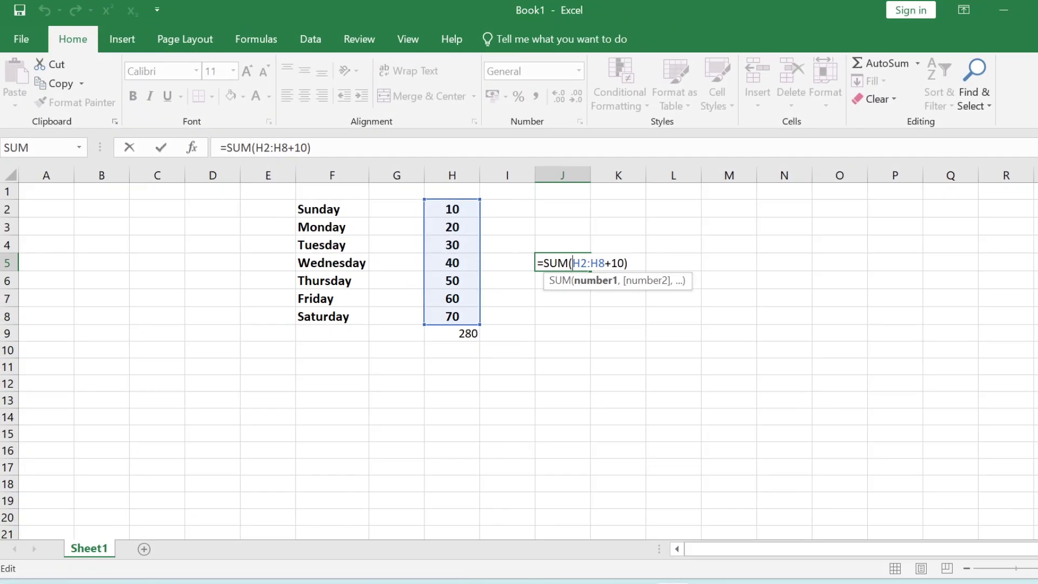
{"action": "key", "text": "BackSpace"}
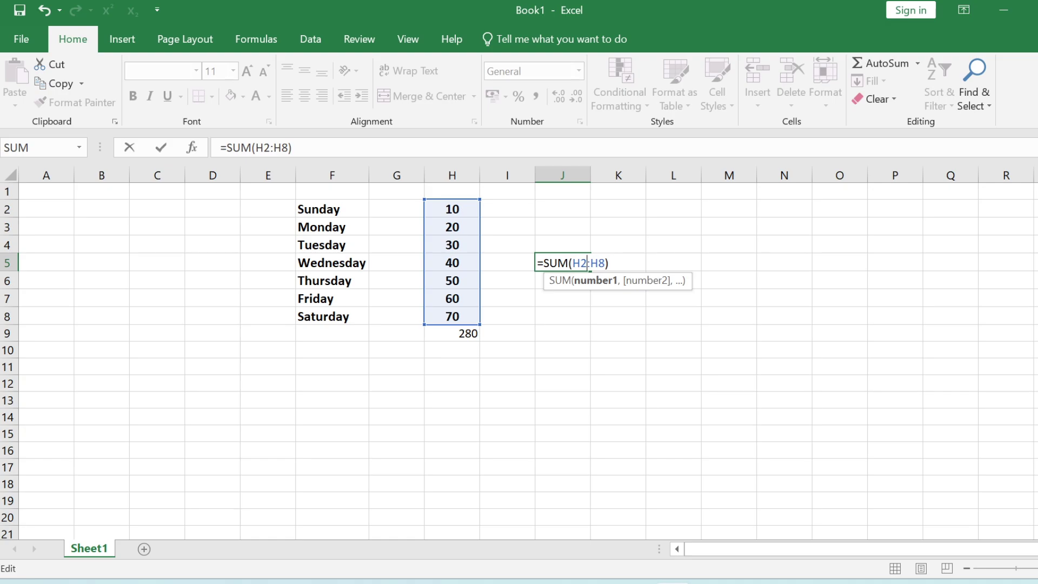
{"action": "key", "text": "Left"}
{"action": "key", "text": "Left"}
{"action": "key", "text": "Left"}
{"action": "key", "text": "BackSpace"}
{"action": "type", "text": "1"}
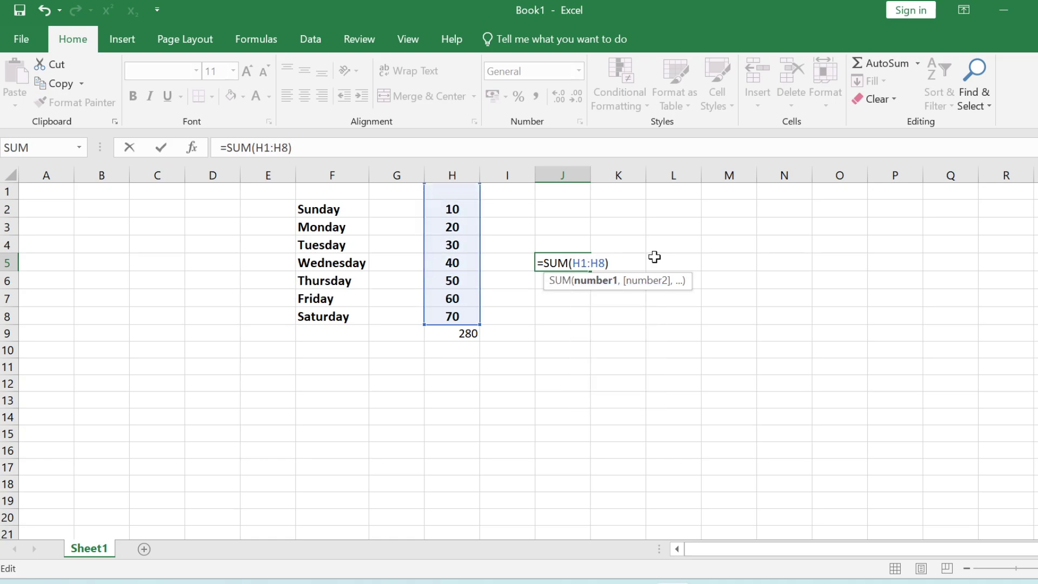
{"action": "key", "text": "Return"}
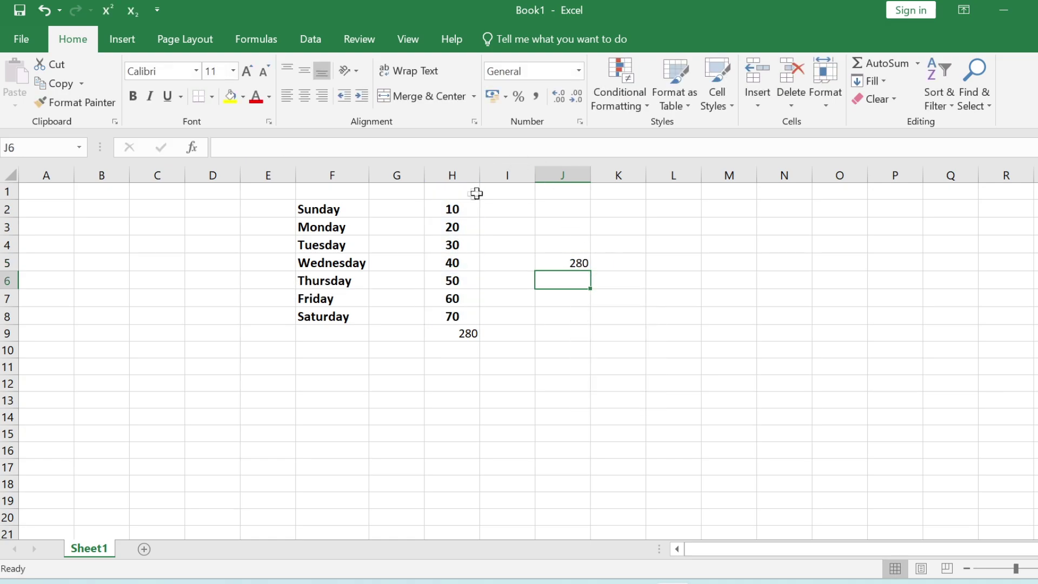
- Enter 10 in H1 and check that the J5 and H9 totals update
{"action": "left_click", "coordinate": [471, 193]}
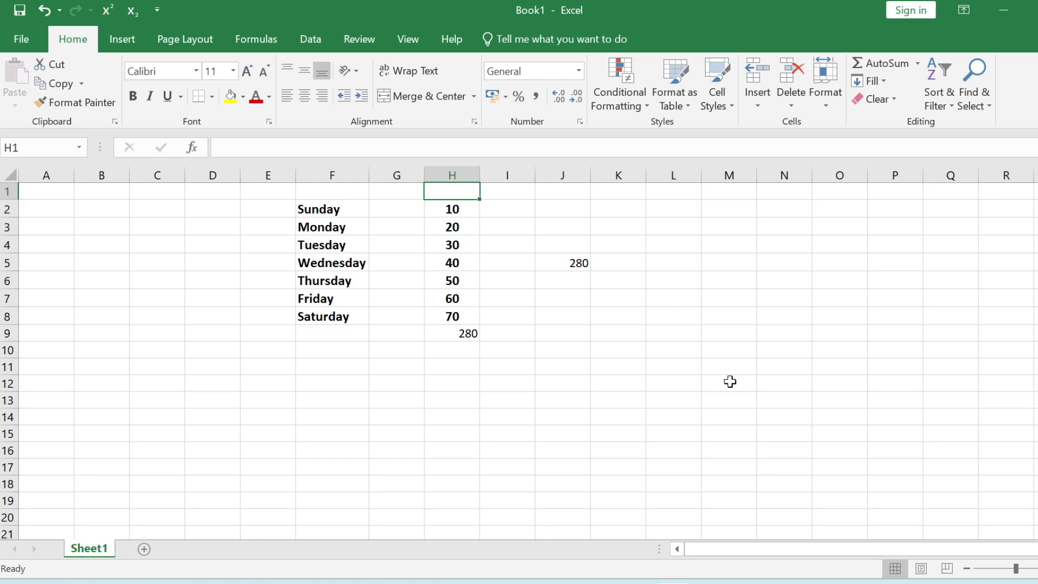
{"action": "type", "text": "10"}
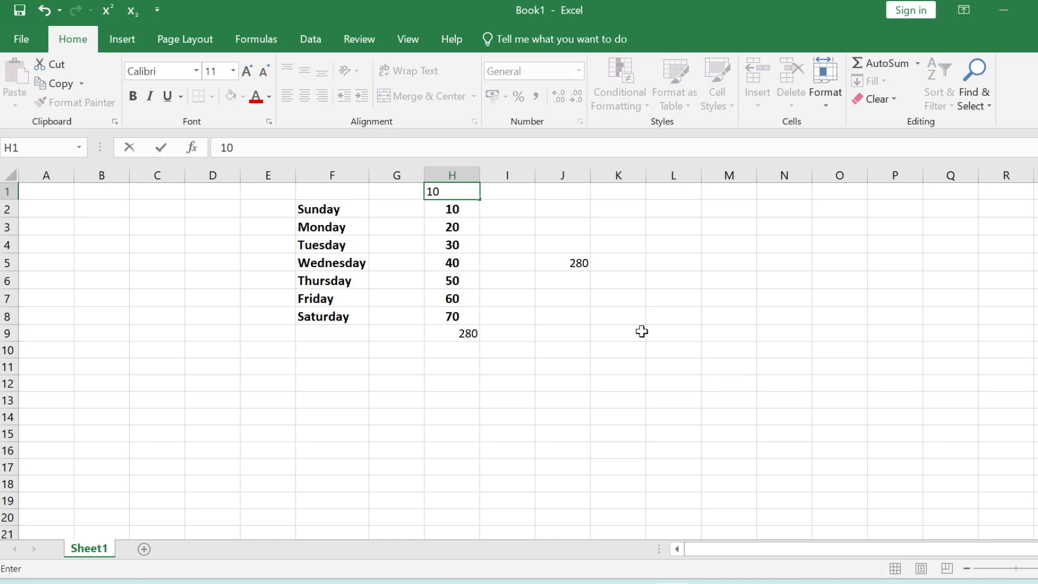
{"action": "key", "text": "Return"}
{"action": "left_click", "coordinate": [635, 318]}
{"action": "left_click", "coordinate": [558, 262]}
{"action": "key", "text": "ctrl+["}
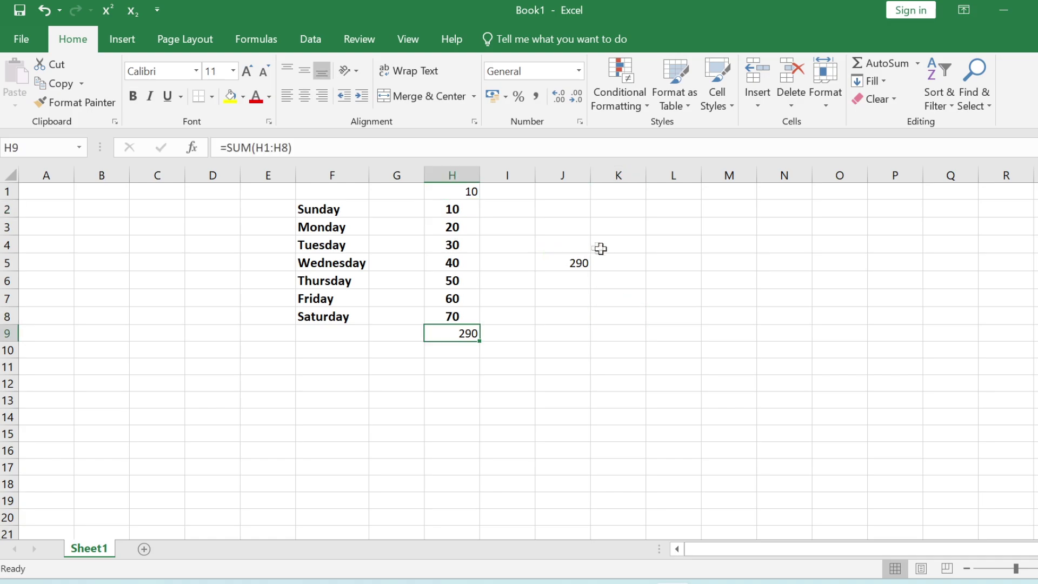
{"action": "left_click", "coordinate": [577, 261]}
{"action": "left_click", "coordinate": [464, 335]}
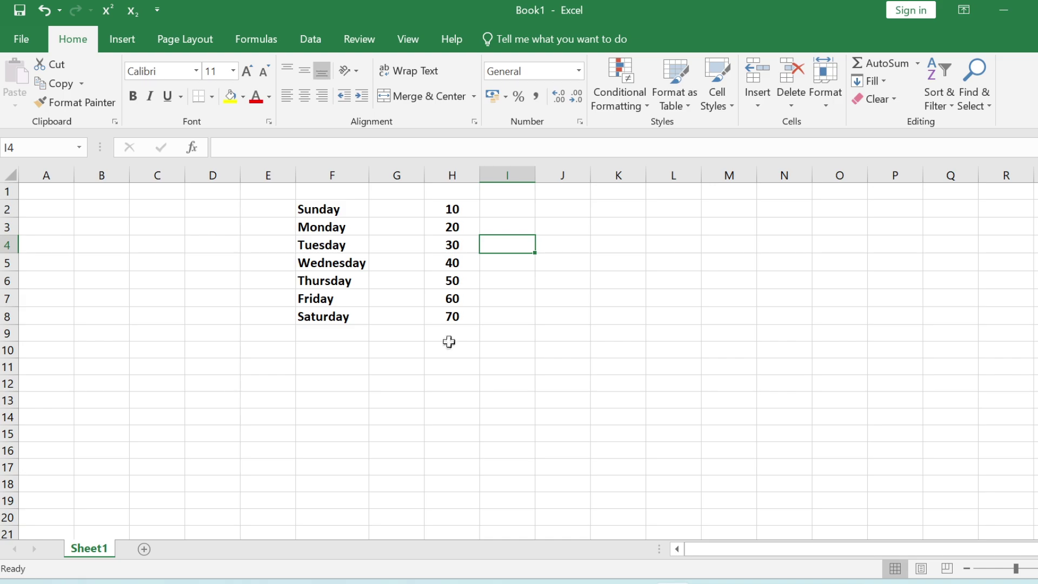
- Insert an AutoSum Average of H2:H8 into H9
{"action": "left_click", "coordinate": [449, 334]}
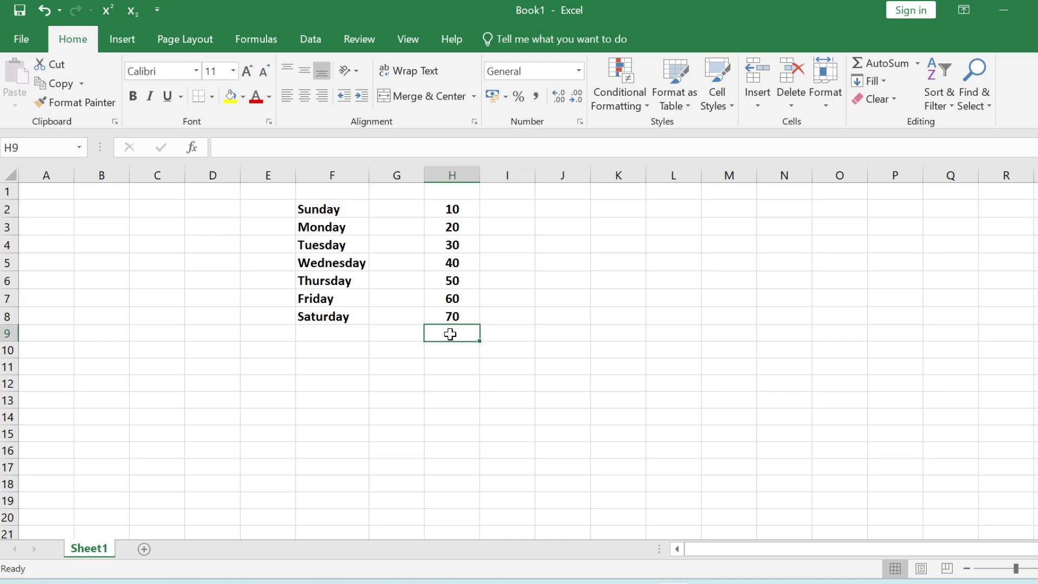
{"action": "left_click", "coordinate": [917, 64]}
{"action": "left_click", "coordinate": [894, 107]}
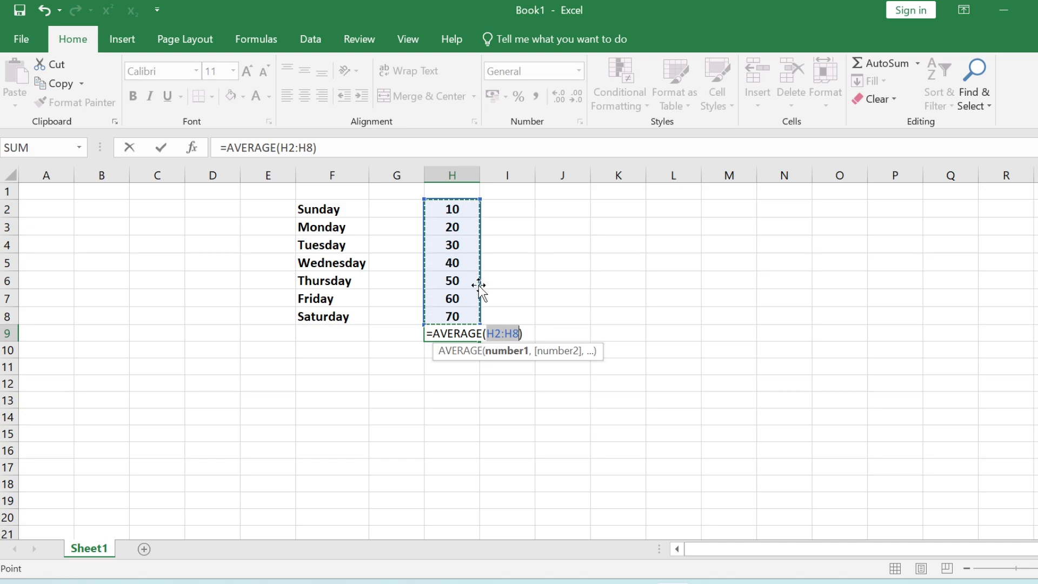
{"action": "key", "text": "Return"}
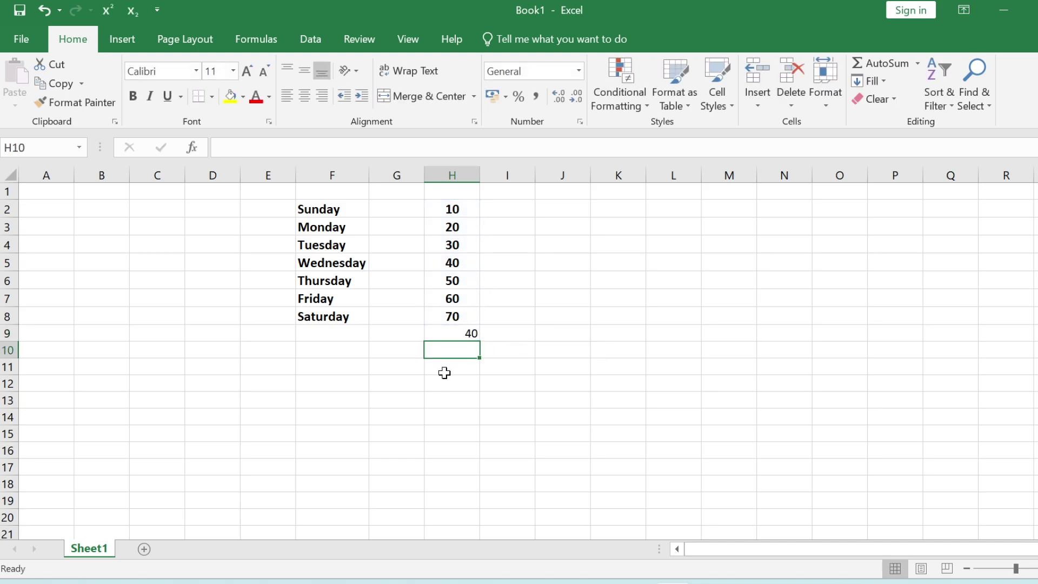
- Clear the average from H9, leaving it empty and selected
{"action": "left_click", "coordinate": [458, 334]}
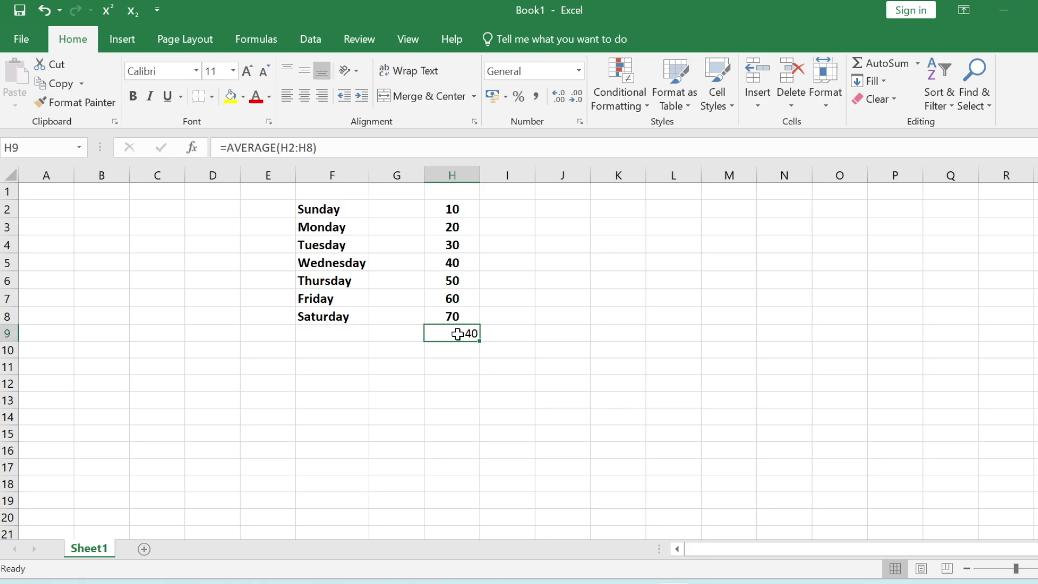
{"action": "key", "text": "BackSpace"}
{"action": "left_click", "coordinate": [465, 360]}
{"action": "left_click", "coordinate": [445, 335]}
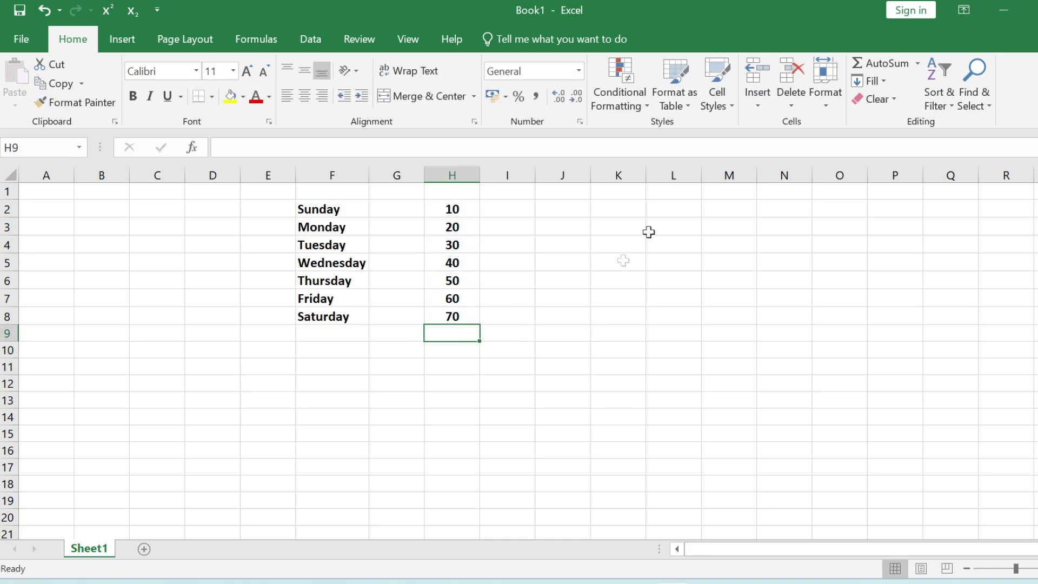
- Insert an AutoSum Min formula in H9, showing 10
{"action": "left_click", "coordinate": [918, 63]}
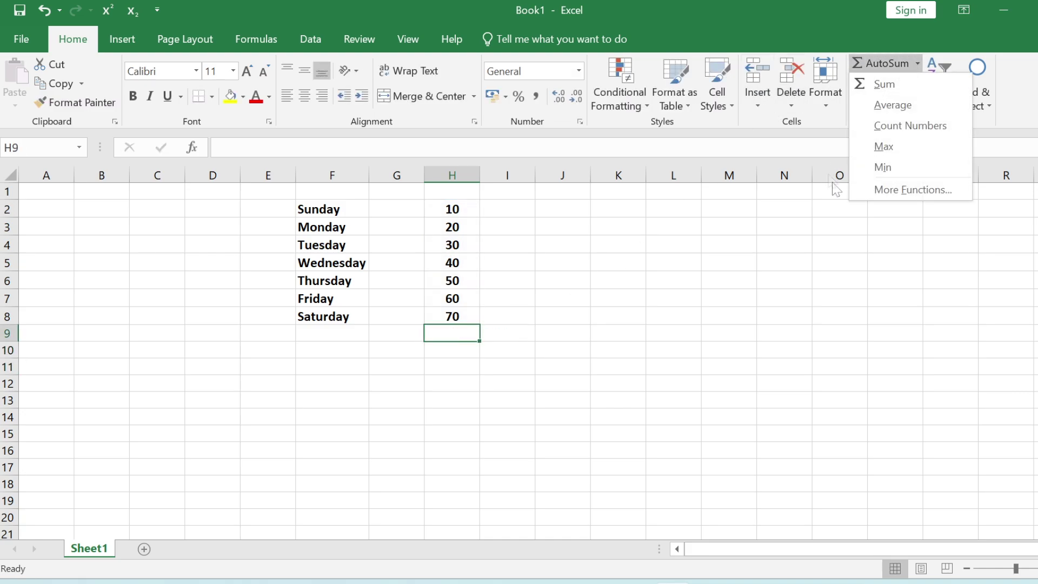
{"action": "left_click", "coordinate": [883, 167]}
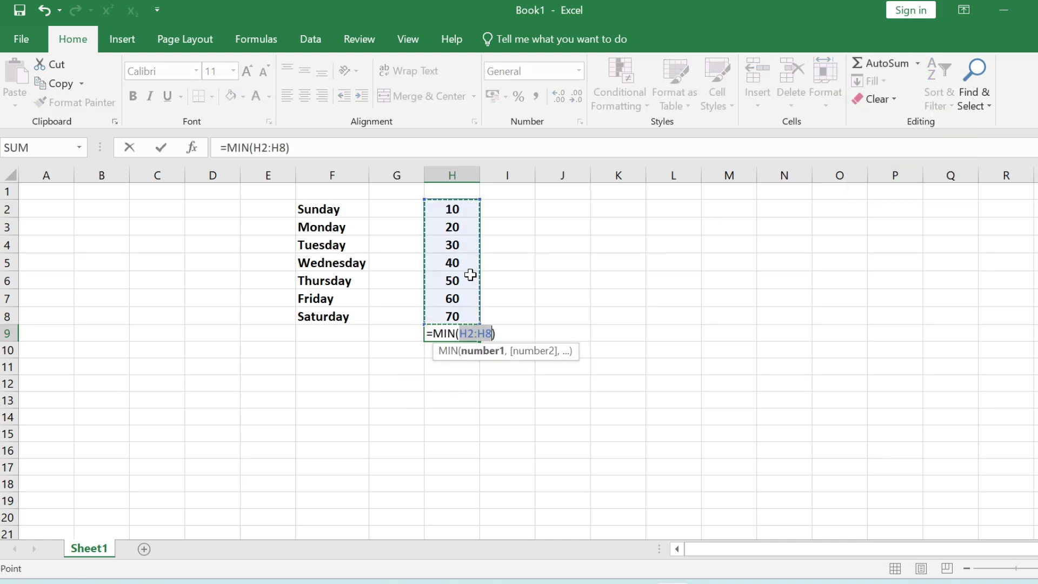
{"action": "key", "text": "Return"}
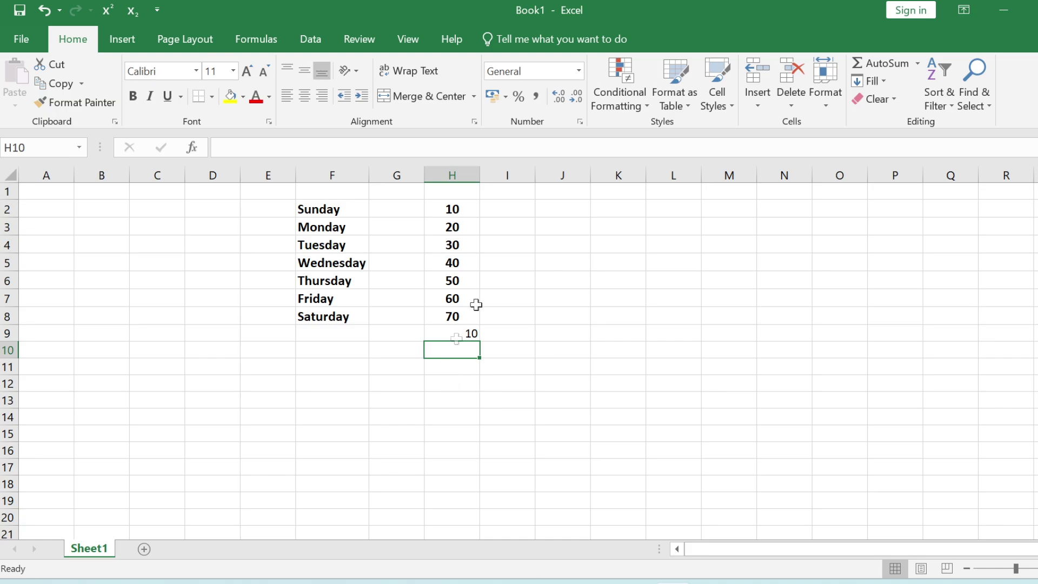
- Insert an AutoSum Max formula in H10, showing 70
{"action": "left_click", "coordinate": [918, 64]}
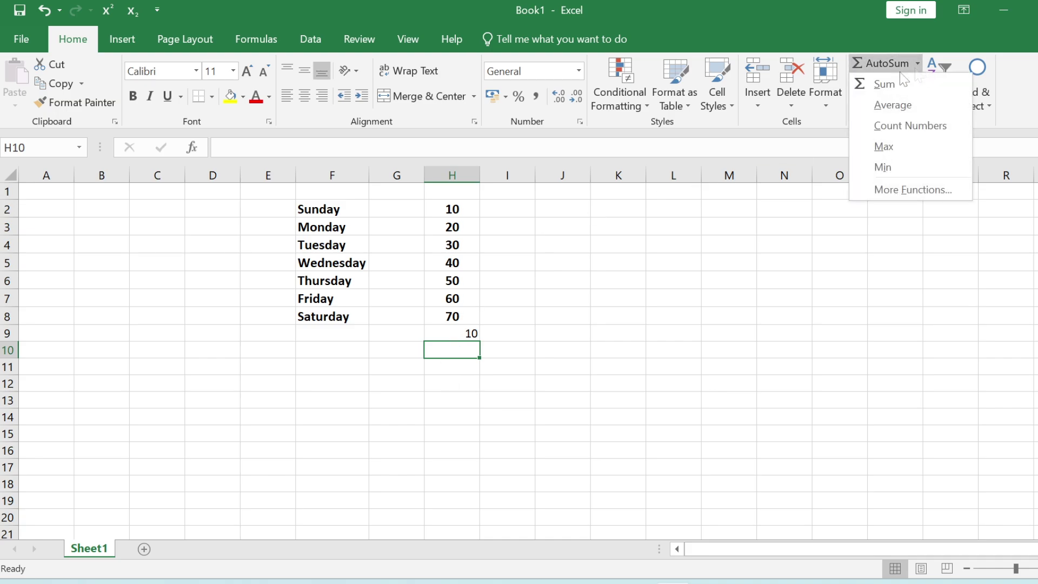
{"action": "left_click", "coordinate": [887, 147]}
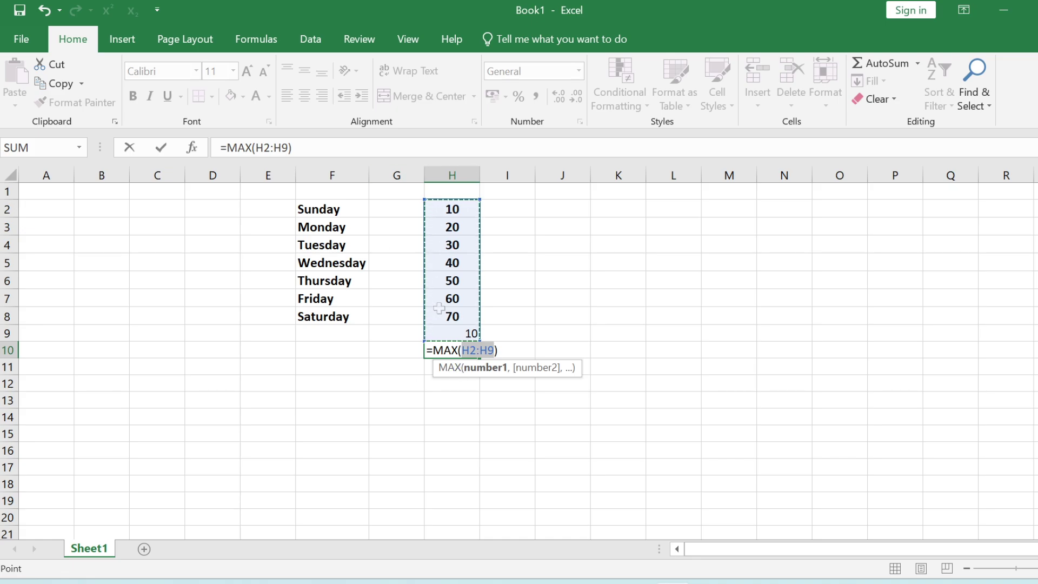
{"action": "key", "text": "Return"}
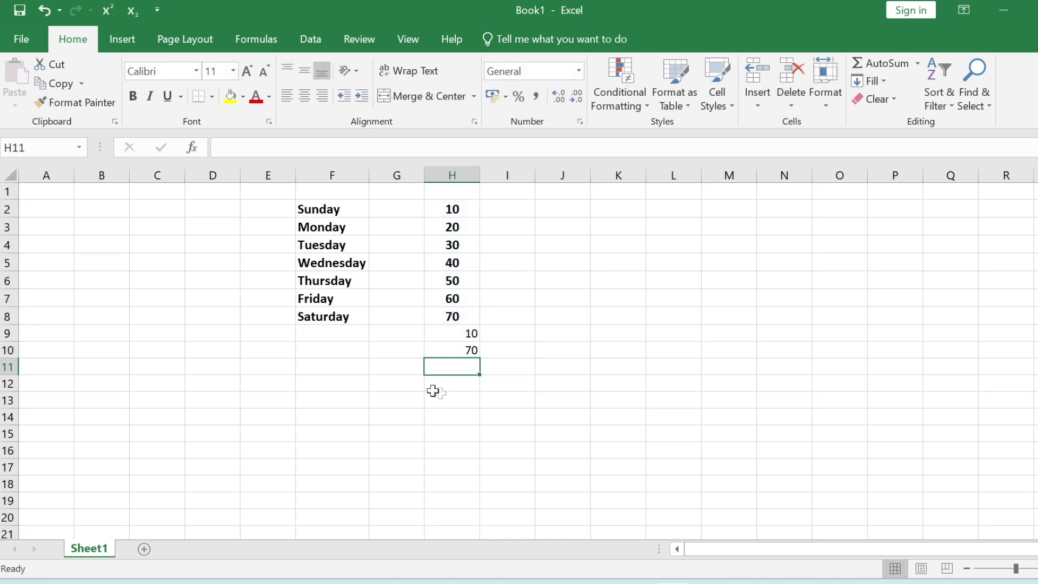
{"action": "left_click_drag", "start_coordinate": [455, 208], "coordinate": [457, 352]}
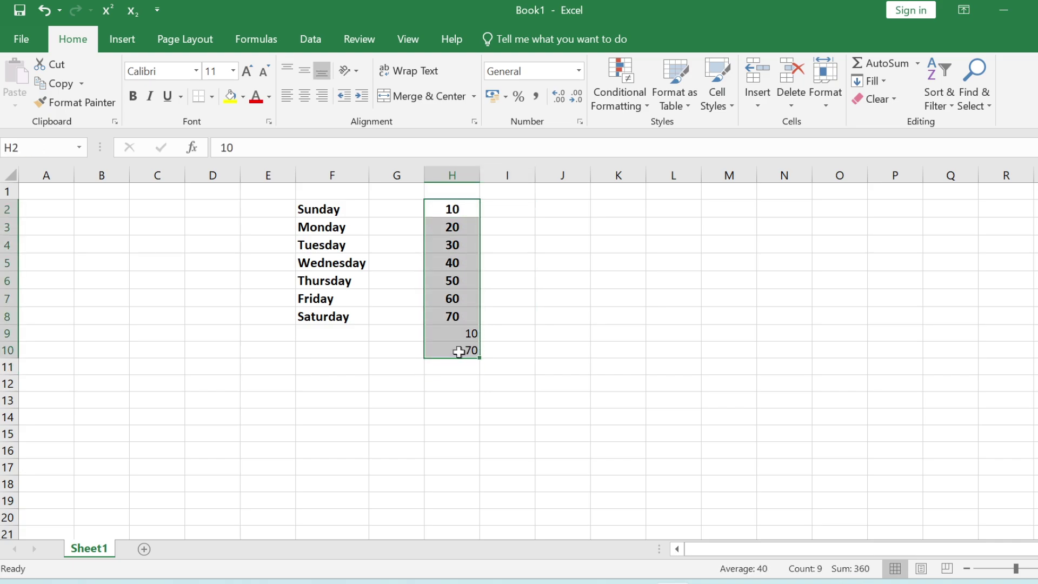
{"action": "left_click", "coordinate": [456, 371]}
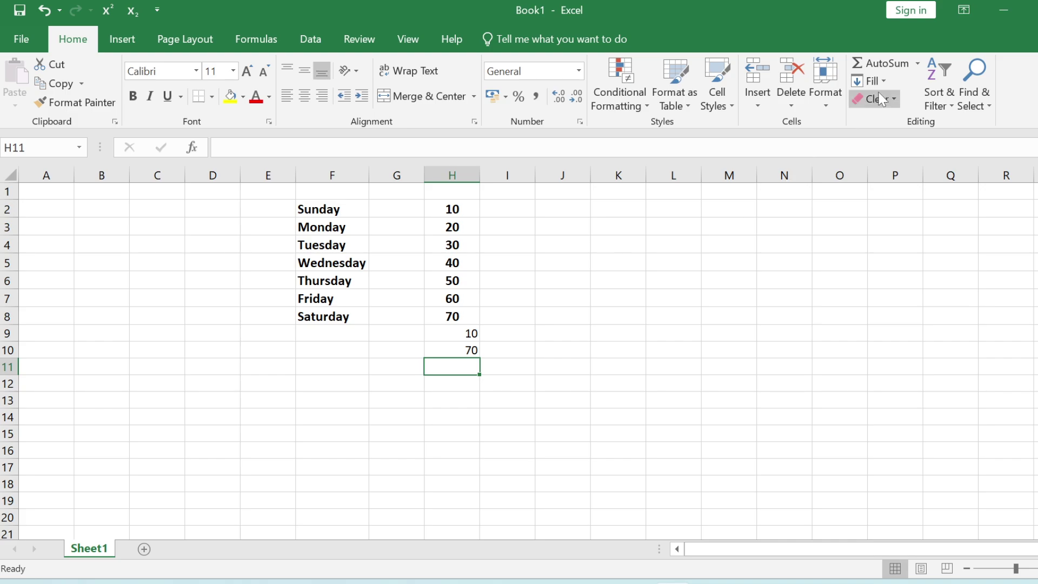
- Put =COUNT(H2:H10) in H11, returning 9, then start =count( in G12
{"action": "left_click", "coordinate": [917, 63]}
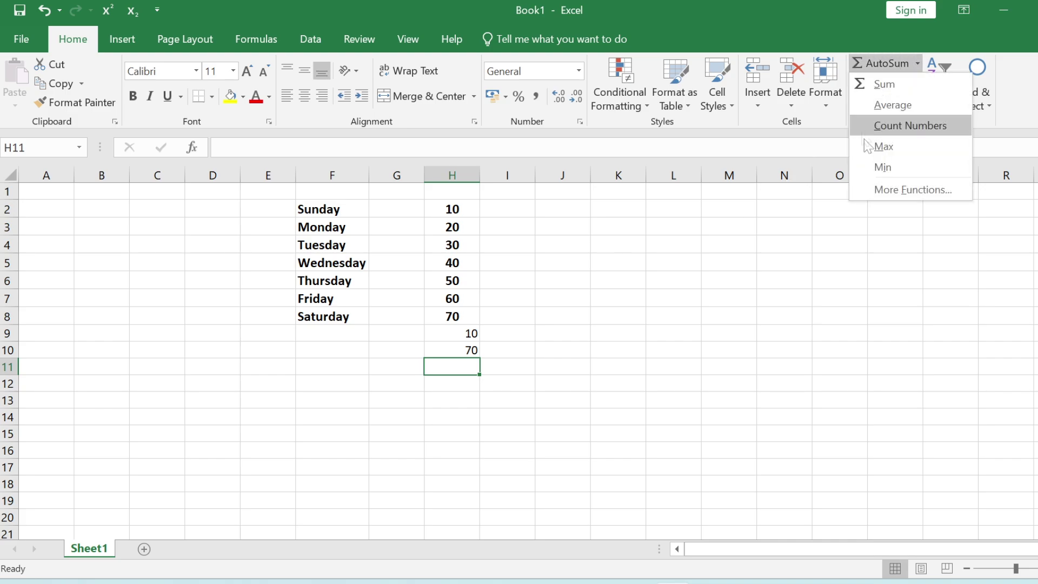
{"action": "left_click", "coordinate": [898, 127]}
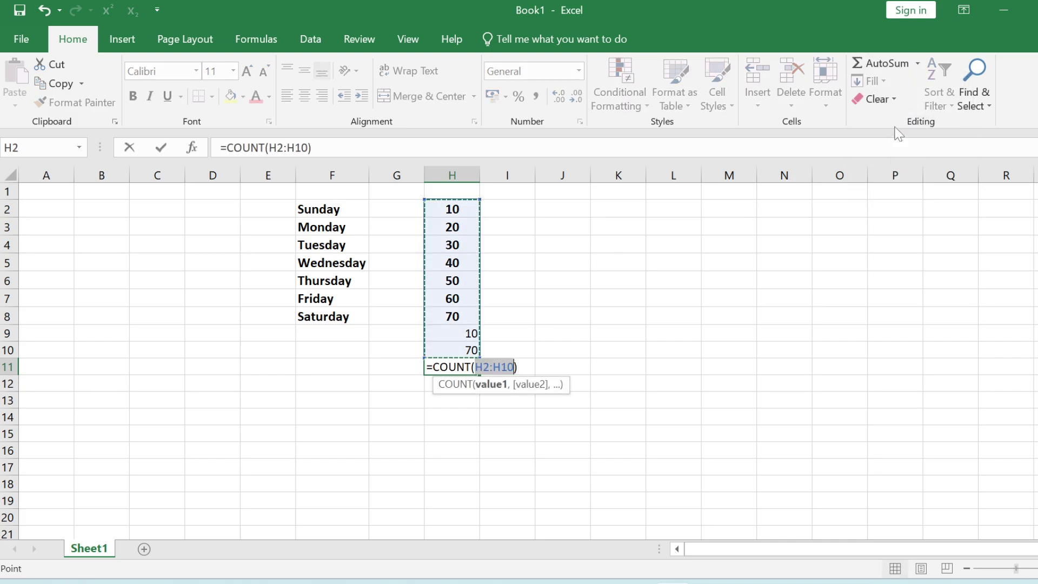
{"action": "key", "text": "Return"}
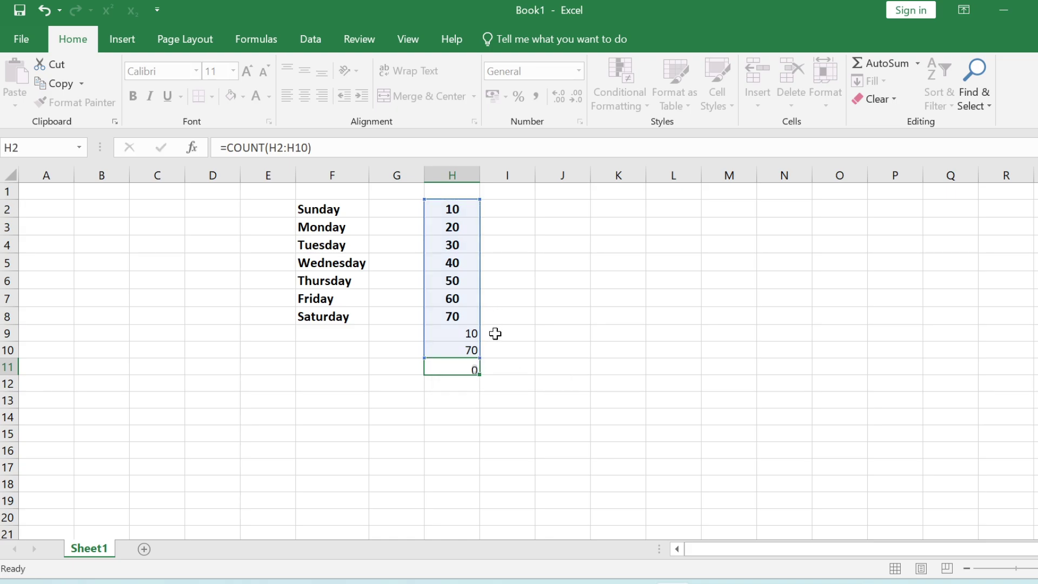
{"action": "left_click", "coordinate": [404, 378]}
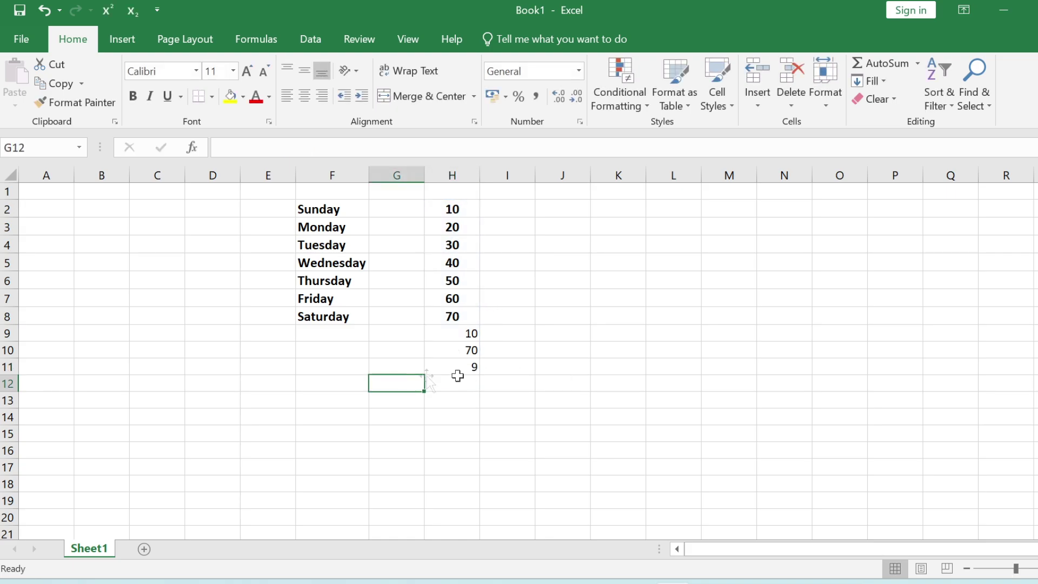
{"action": "type", "text": "="}
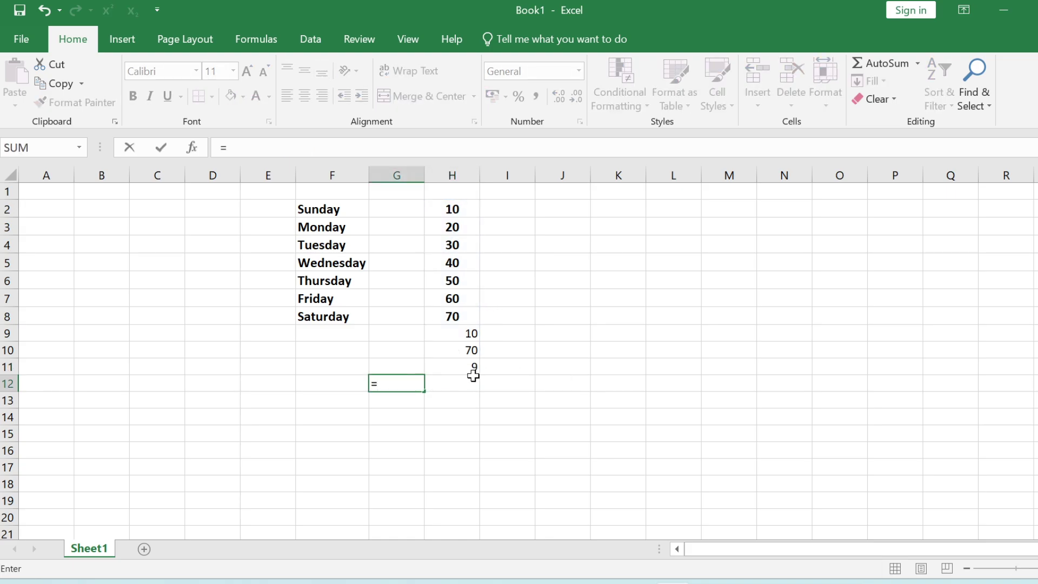
{"action": "type", "text": "count"}
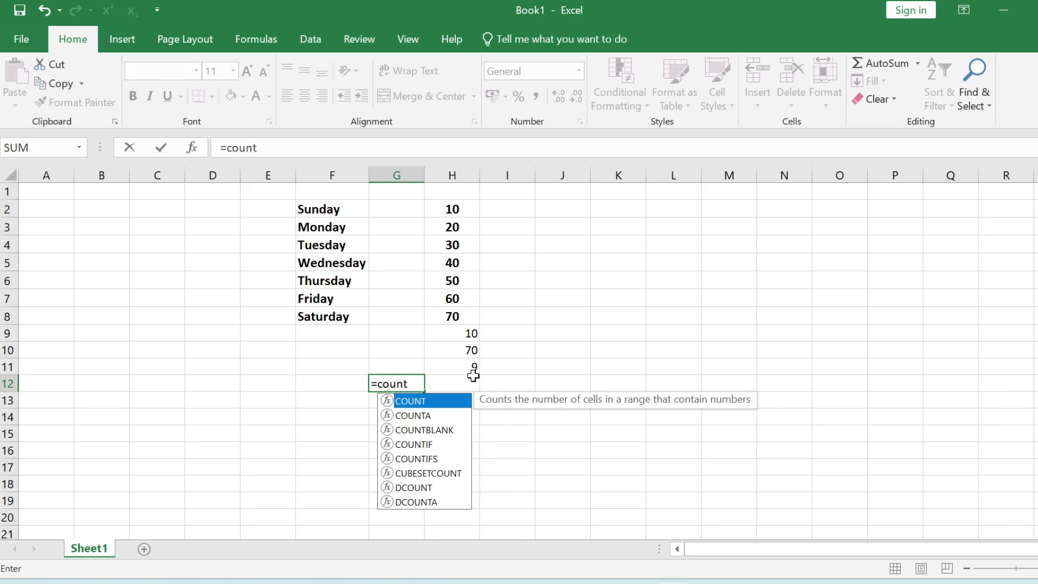
{"action": "type", "text": "("}
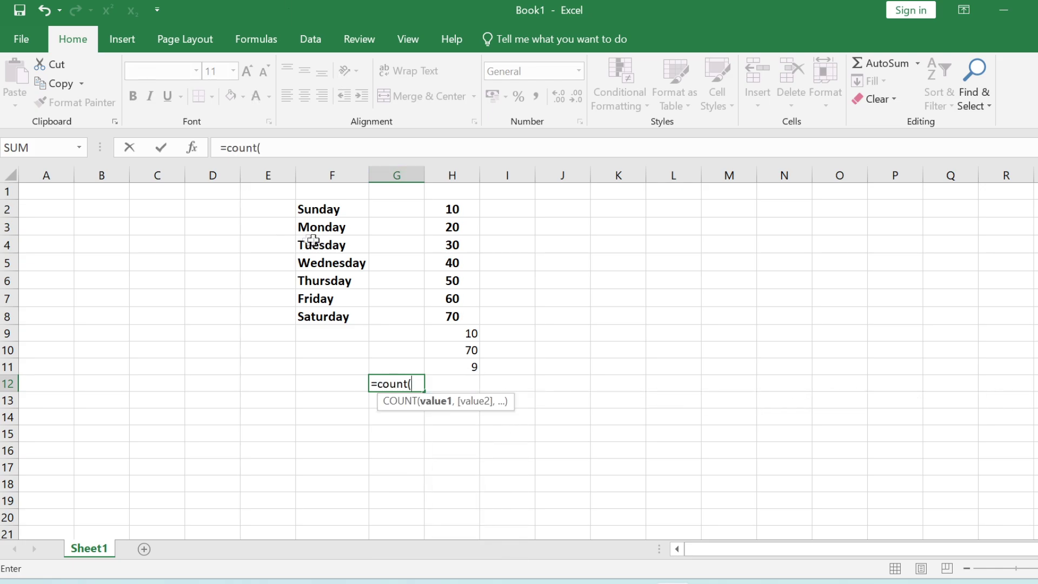
- Complete G12 as =COUNT(F2:H8) and review the H11 count formula
{"action": "left_click_drag", "start_coordinate": [333, 209], "coordinate": [451, 316]}
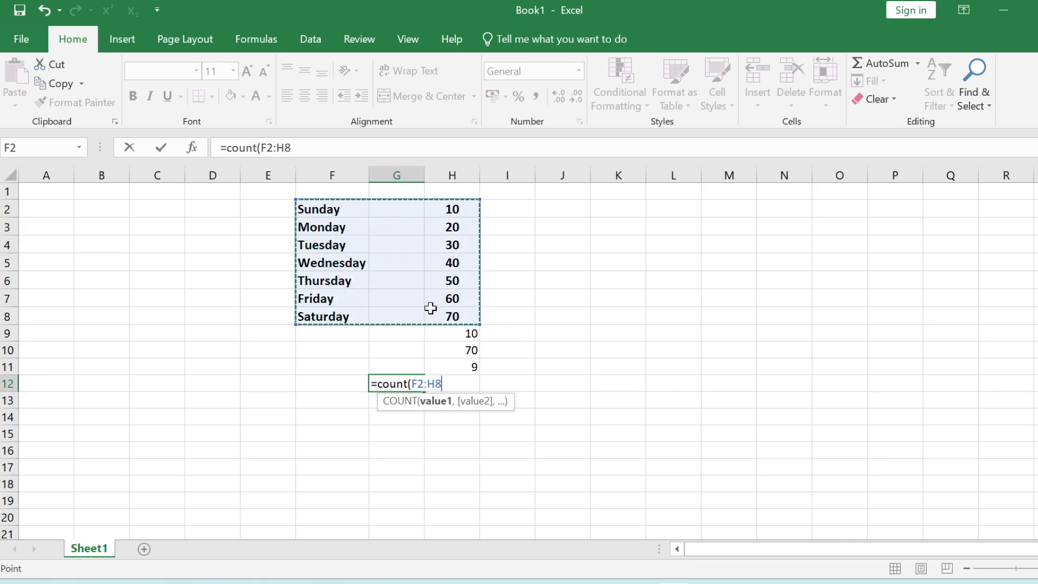
{"action": "type", "text": ")"}
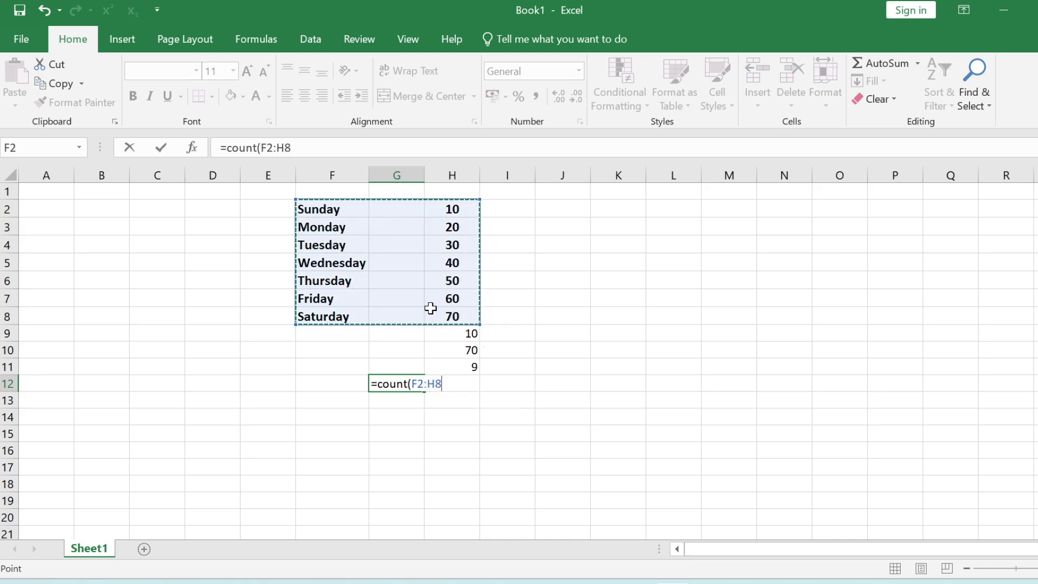
{"action": "key", "text": "Return"}
{"action": "left_click", "coordinate": [394, 383]}
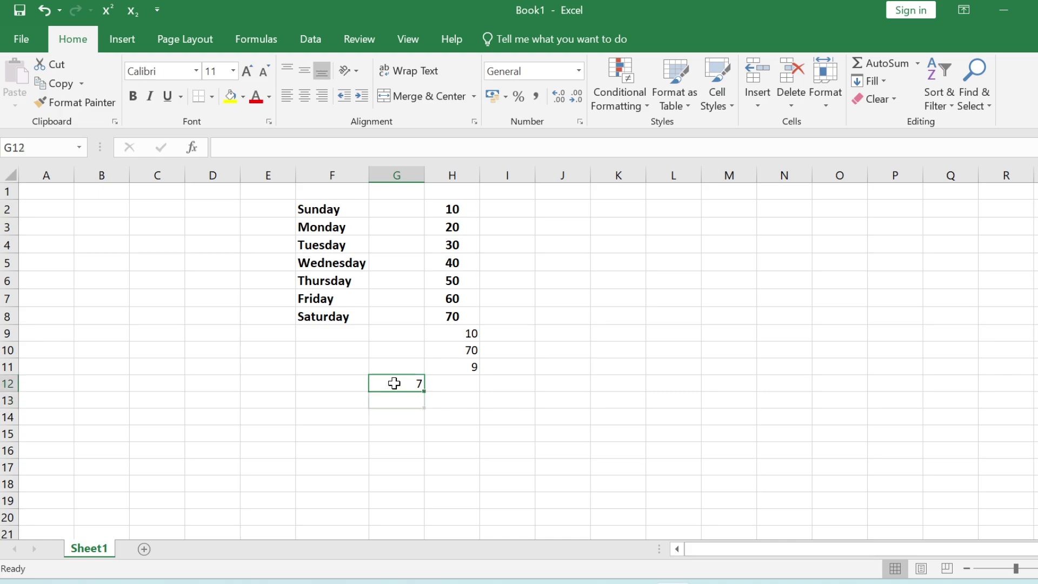
{"action": "double_click", "coordinate": [458, 366]}
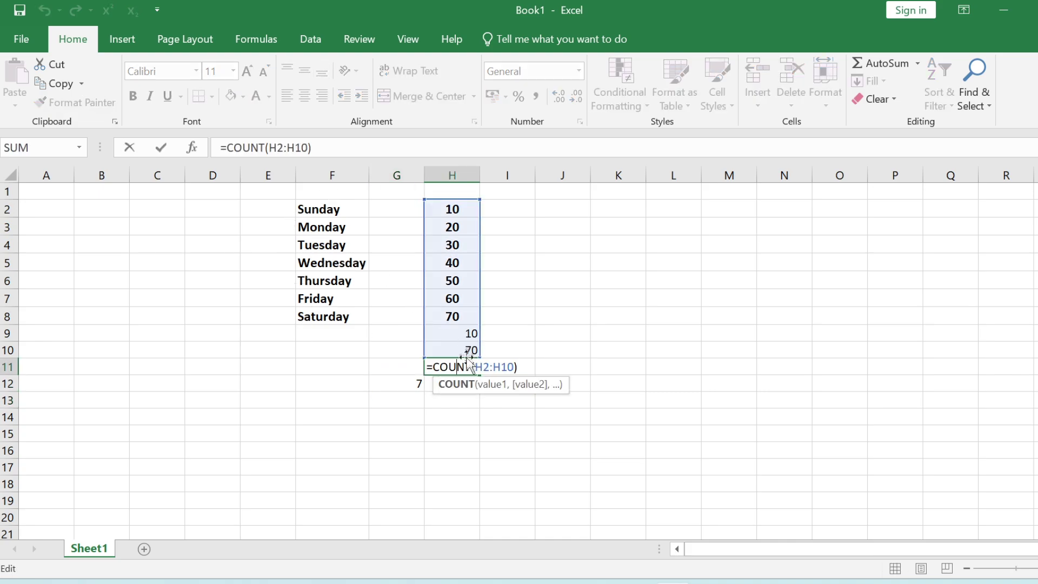
{"action": "key", "text": "Return"}
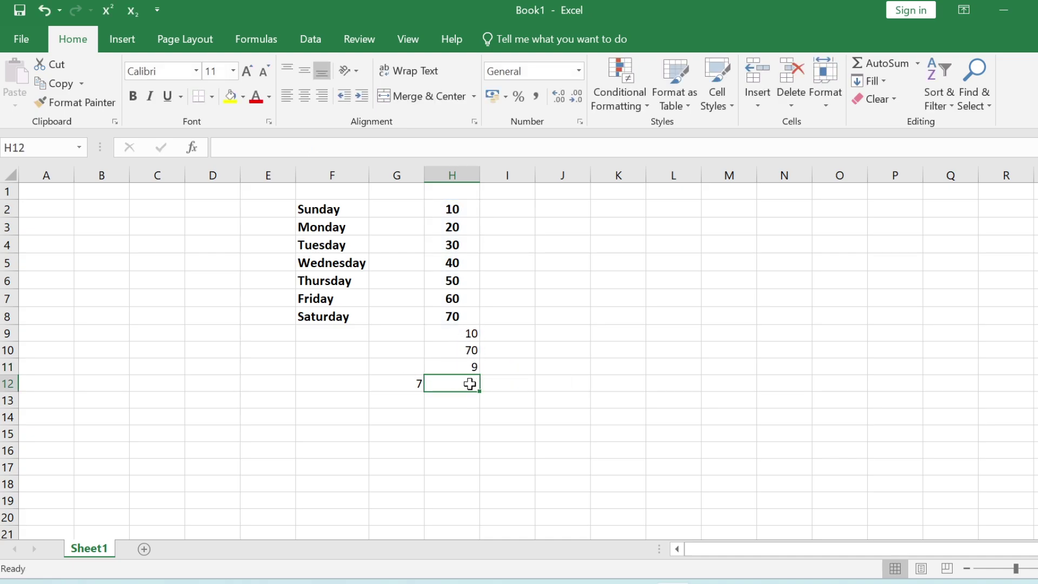
- Change G12 to =COUNTA(F2:H8), returning 14
{"action": "left_click", "coordinate": [353, 270]}
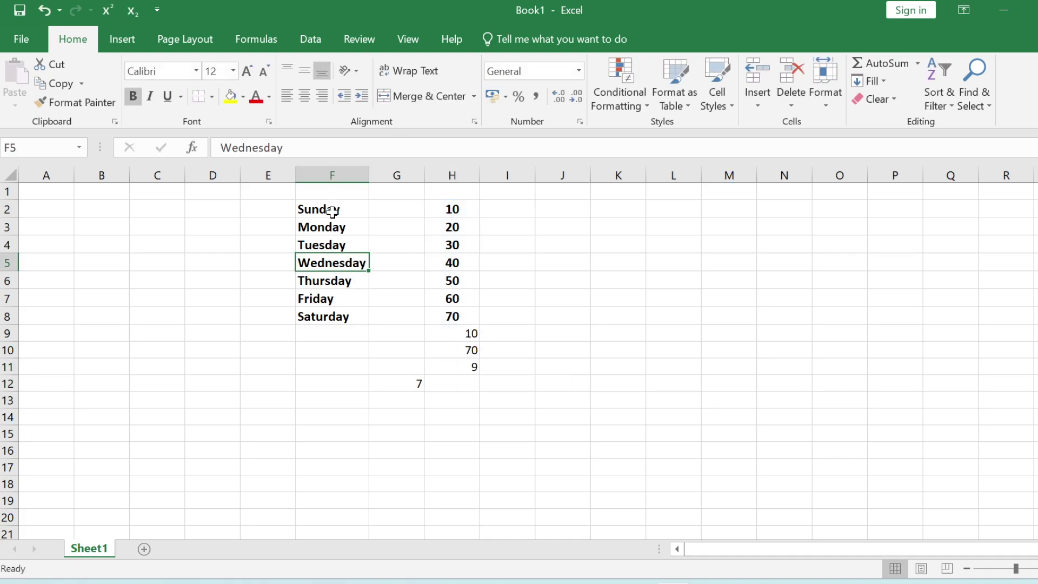
{"action": "left_click_drag", "start_coordinate": [335, 211], "coordinate": [341, 319]}
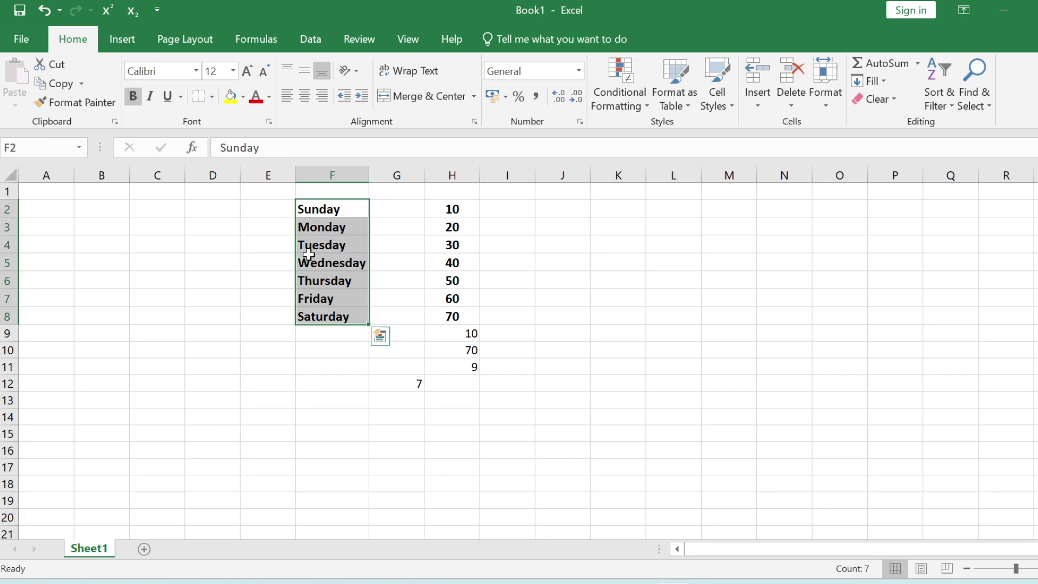
{"action": "double_click", "coordinate": [394, 385]}
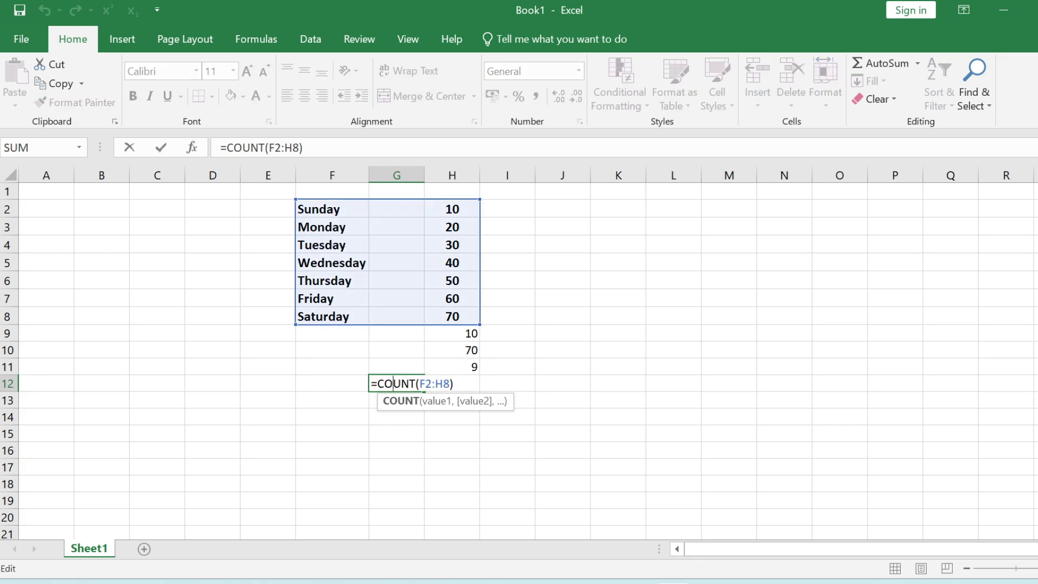
{"action": "type", "text": "a"}
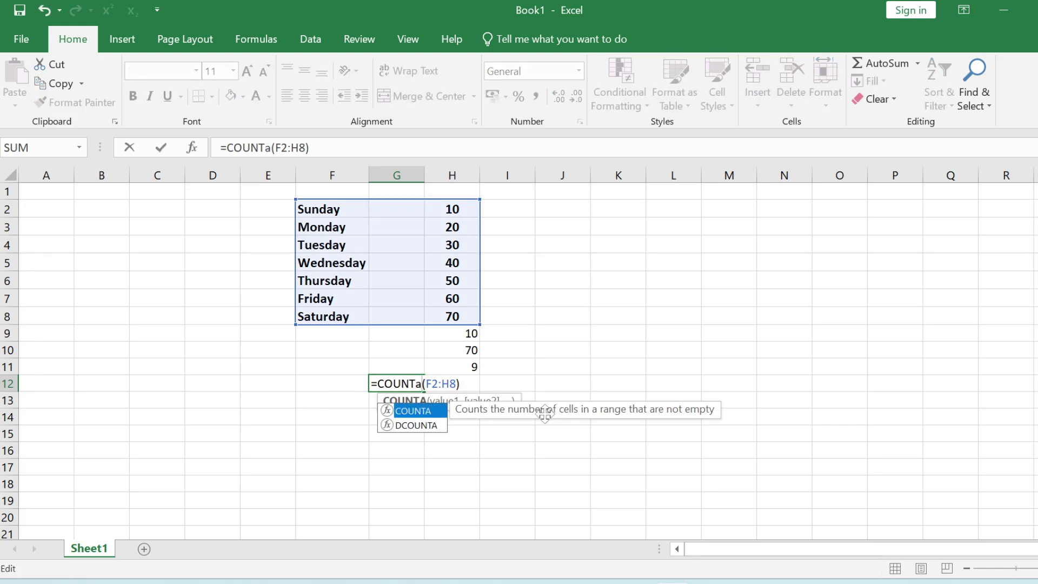
{"action": "key", "text": "Return"}
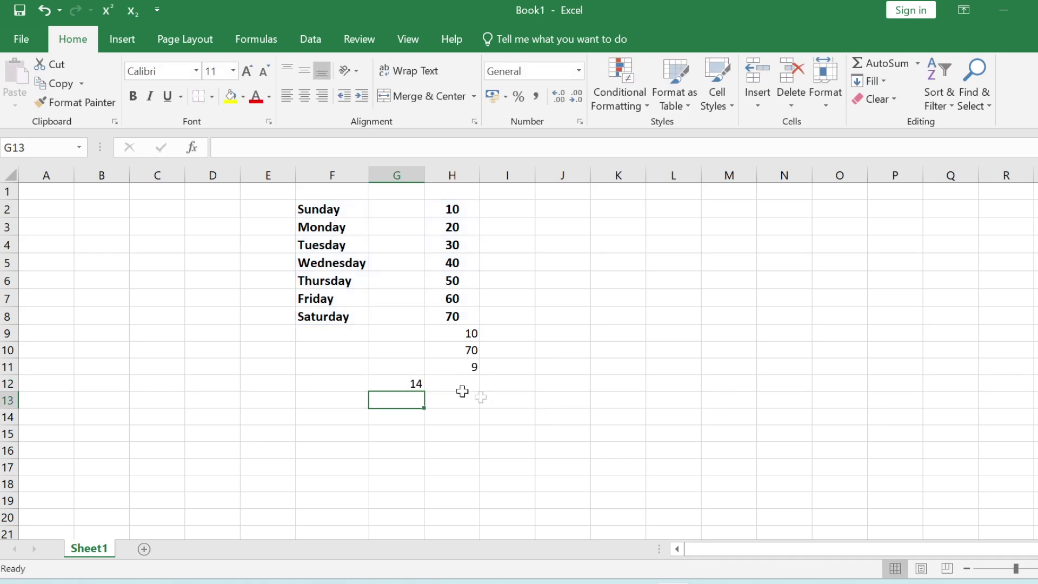
{"action": "left_click", "coordinate": [415, 386]}
- Fill Sunday from F20 right across G20:N20 using Fill > Right
{"action": "left_click_drag", "start_coordinate": [338, 210], "coordinate": [328, 317]}
{"action": "left_click", "coordinate": [384, 382]}
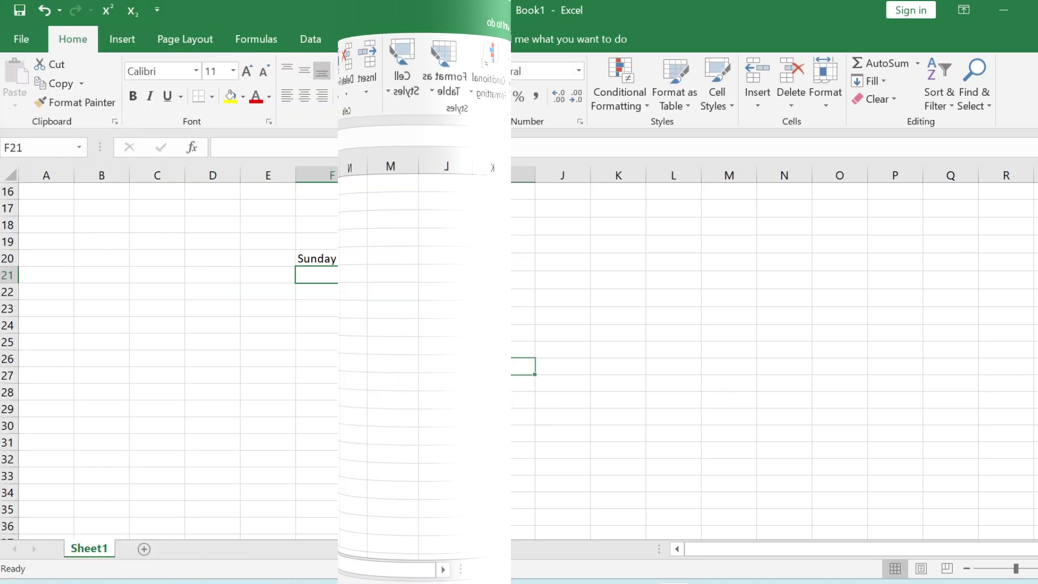
{"action": "left_click_drag", "start_coordinate": [319, 261], "coordinate": [762, 257]}
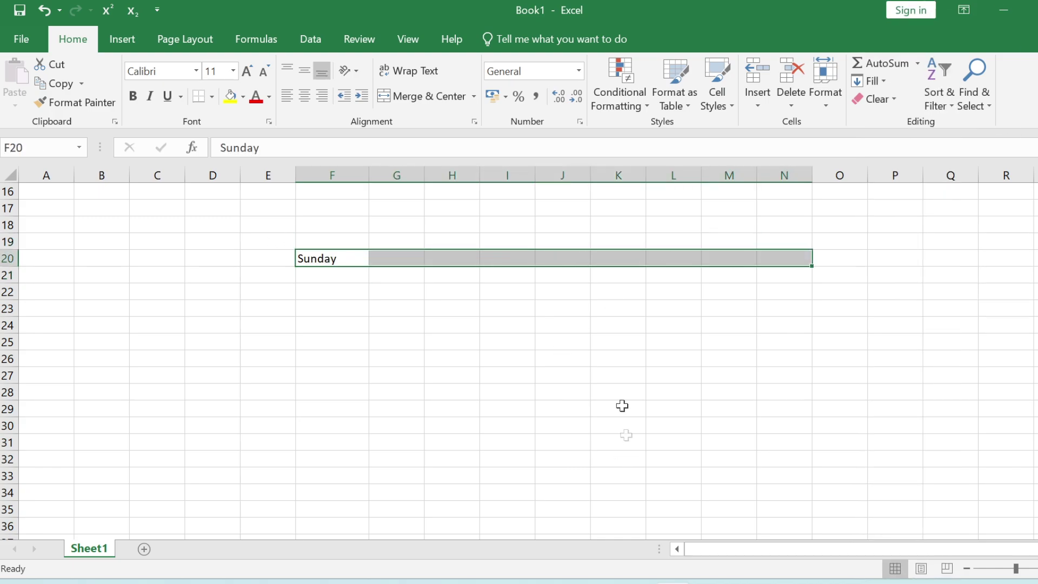
{"action": "key", "text": "ctrl+r"}
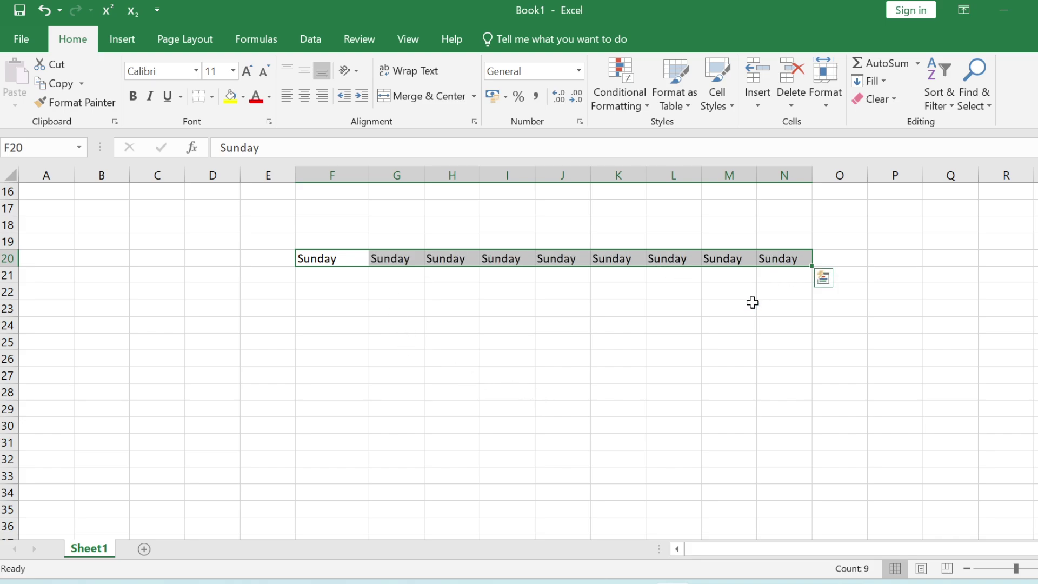
{"action": "key", "text": "ctrl+z"}
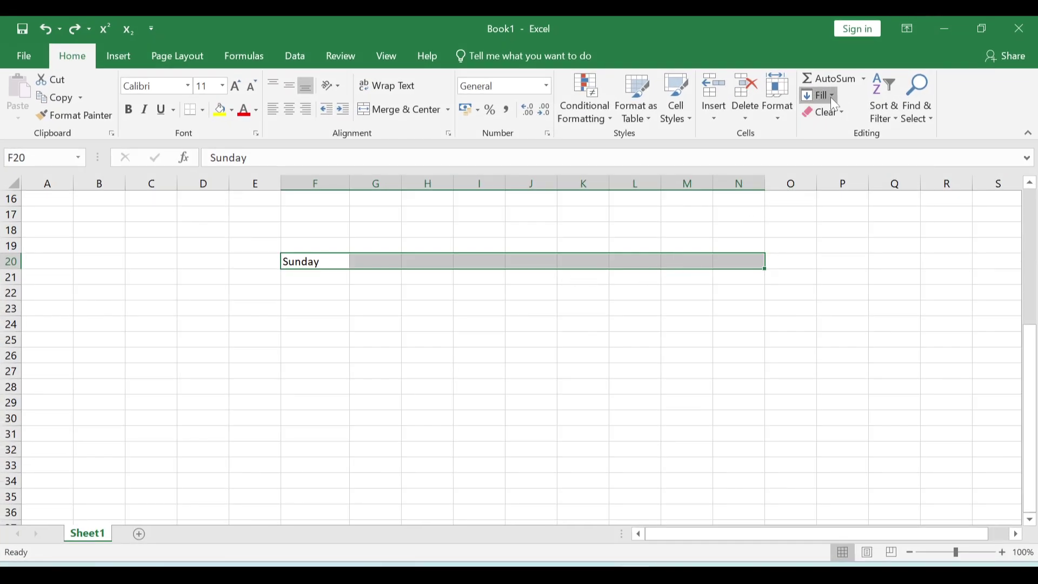
{"action": "left_click", "coordinate": [831, 96]}
{"action": "left_click", "coordinate": [845, 134]}
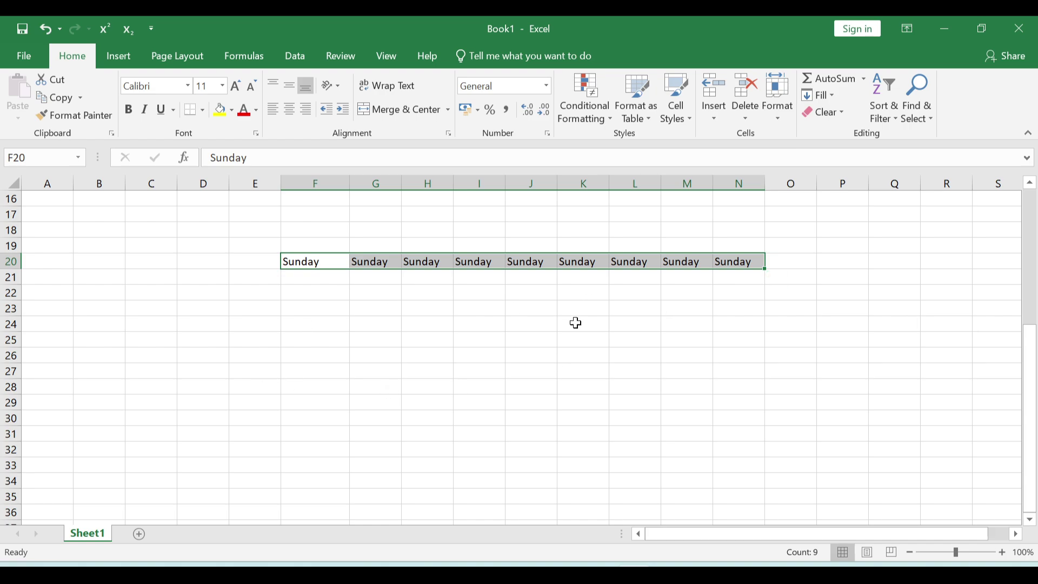
{"action": "left_click", "coordinate": [591, 294]}
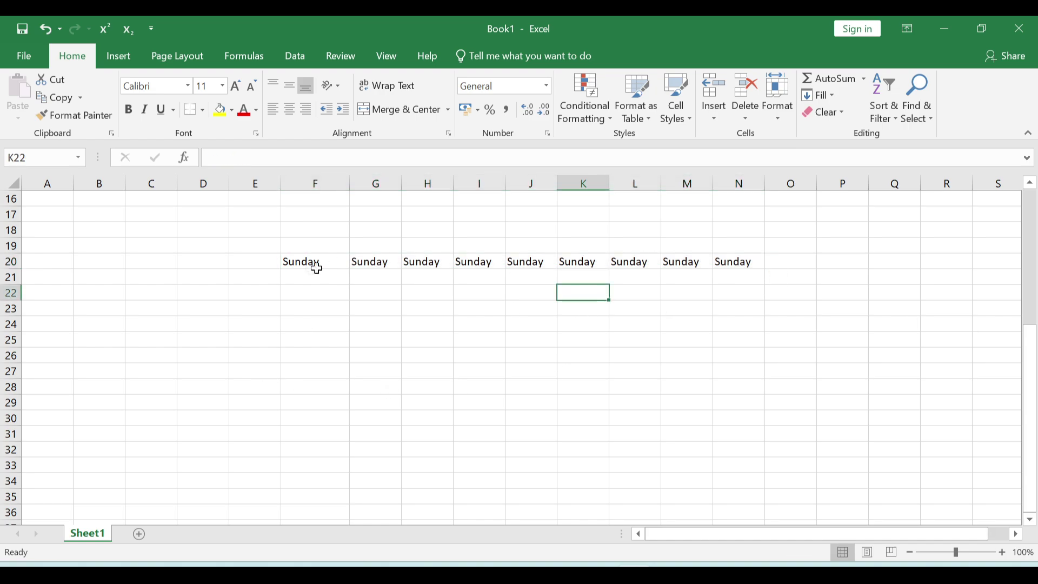
{"action": "left_click_drag", "start_coordinate": [314, 263], "coordinate": [70, 260]}
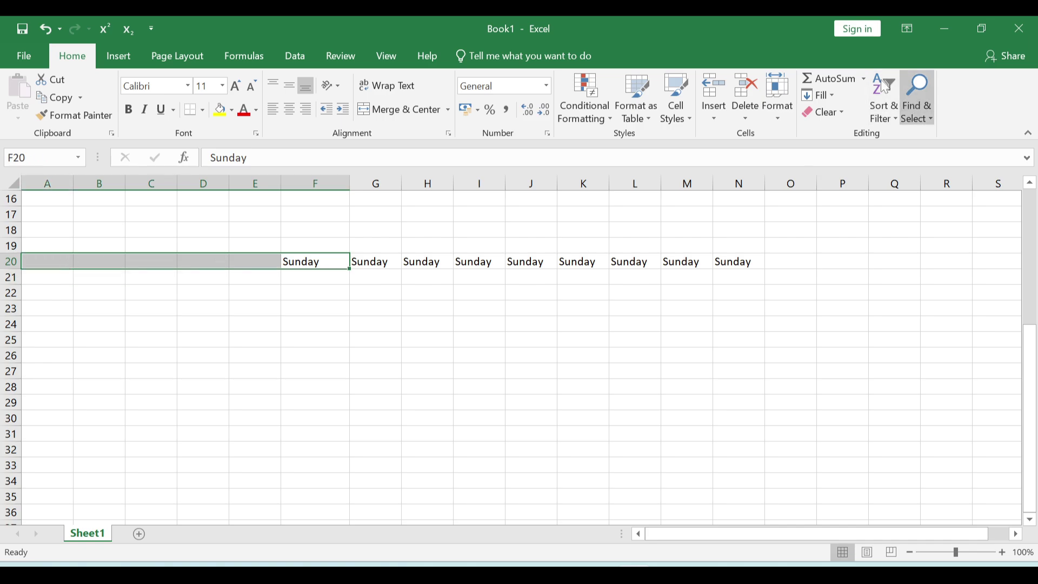
- Fill Sunday left into A20:E20, then up into rows 17–19 across A:N
{"action": "left_click", "coordinate": [819, 95]}
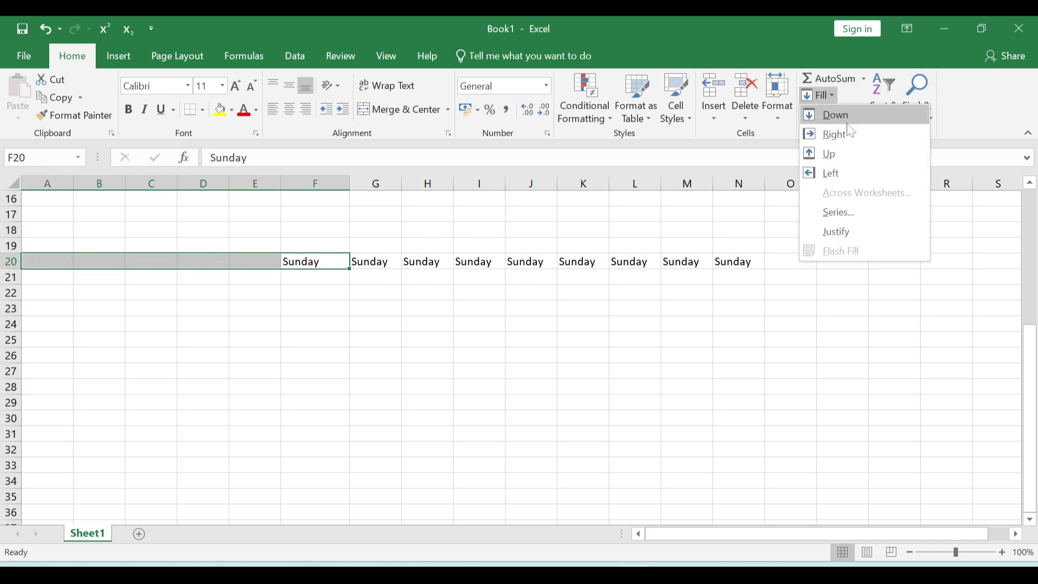
{"action": "left_click", "coordinate": [829, 173]}
{"action": "left_click", "coordinate": [387, 375]}
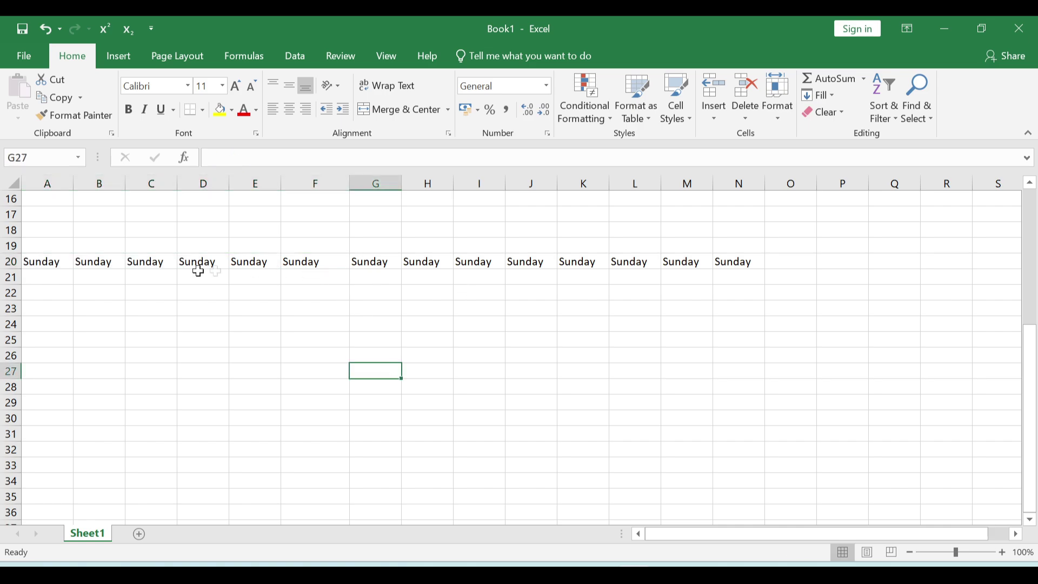
{"action": "left_click_drag", "start_coordinate": [49, 264], "coordinate": [748, 209]}
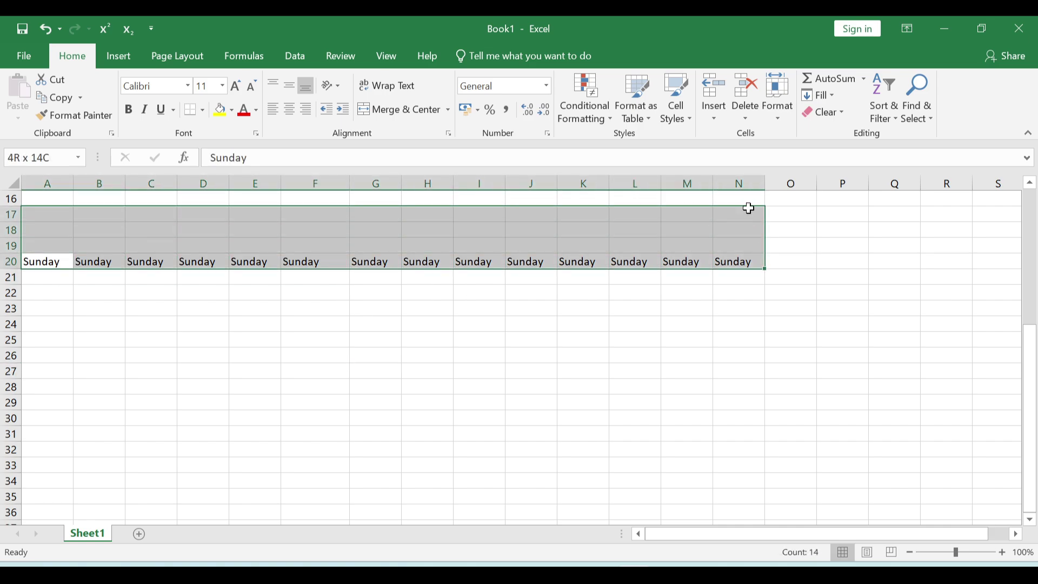
{"action": "left_click", "coordinate": [820, 95]}
{"action": "left_click", "coordinate": [844, 158]}
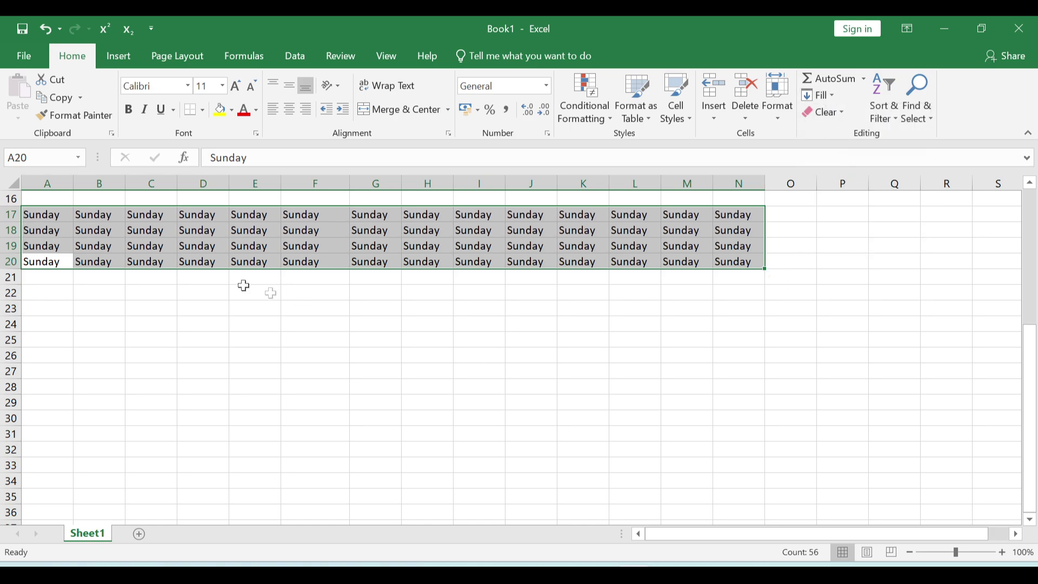
- Fill A17:N28 down so every cell reads Sunday
{"action": "left_click_drag", "start_coordinate": [50, 213], "coordinate": [717, 382]}
{"action": "left_click", "coordinate": [819, 96]}
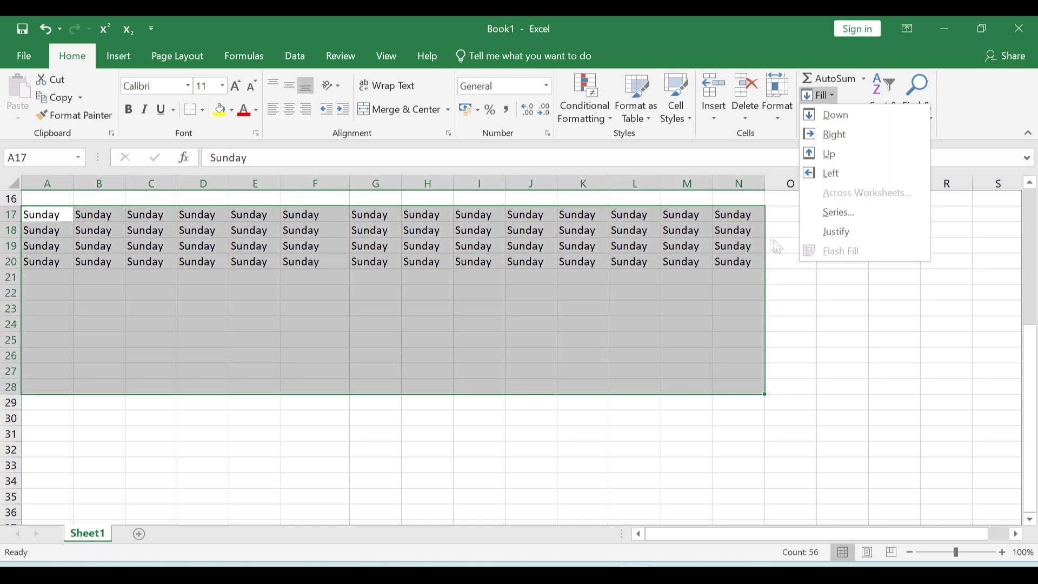
{"action": "left_click", "coordinate": [836, 115]}
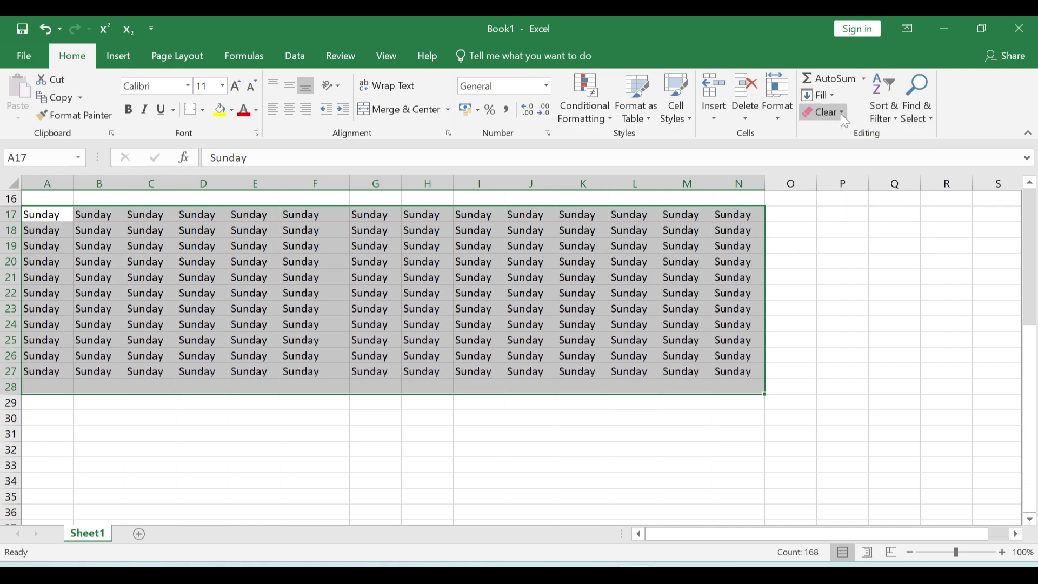
{"action": "left_click", "coordinate": [599, 292]}
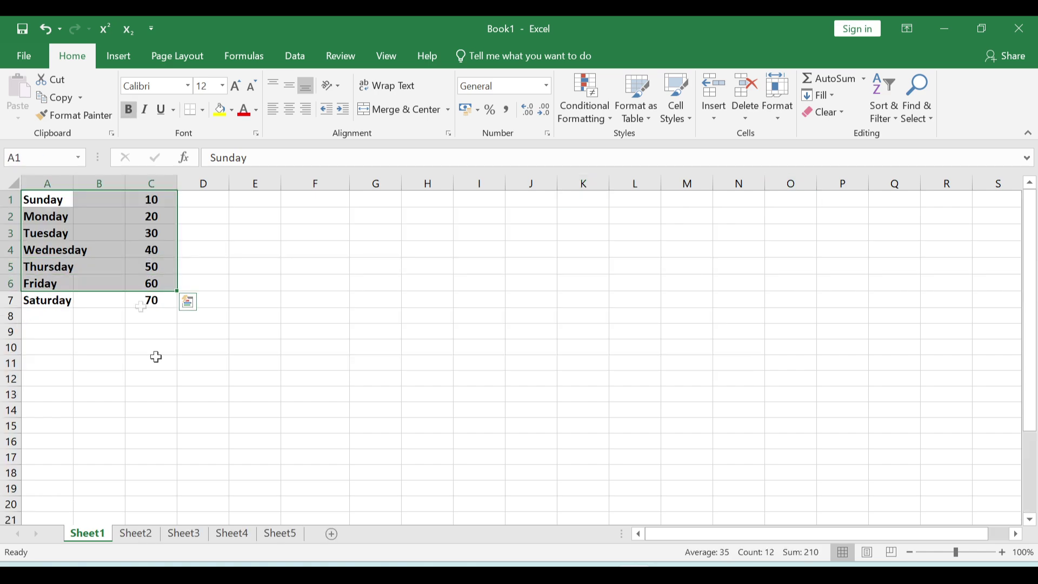
{"action": "left_click_drag", "start_coordinate": [151, 394], "coordinate": [152, 409]}
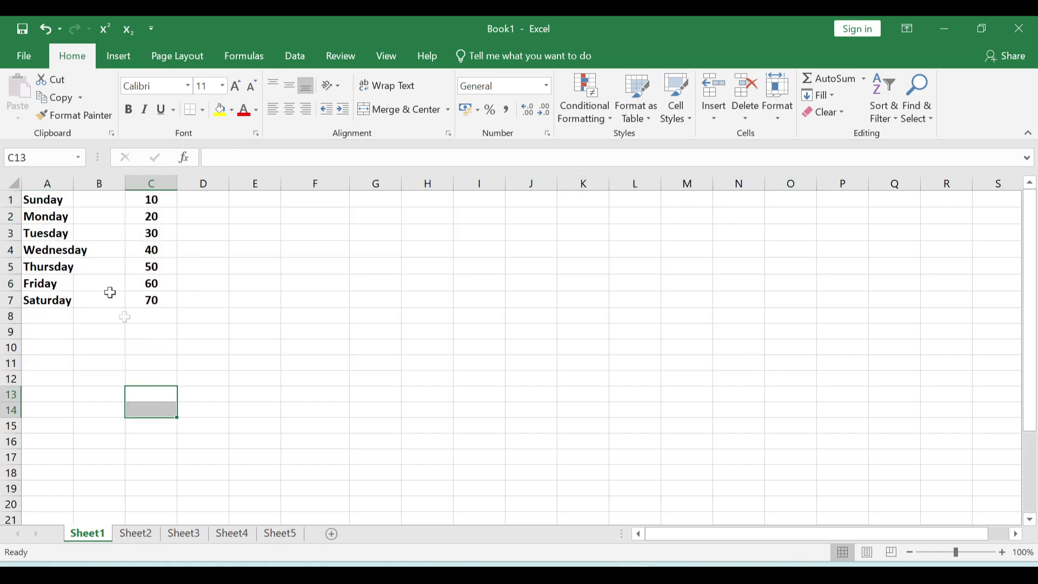
- AutoFit column A to the day names and look through Sheet2 to Sheet5
{"action": "double_click", "coordinate": [72, 181]}
{"action": "left_click", "coordinate": [81, 299]}
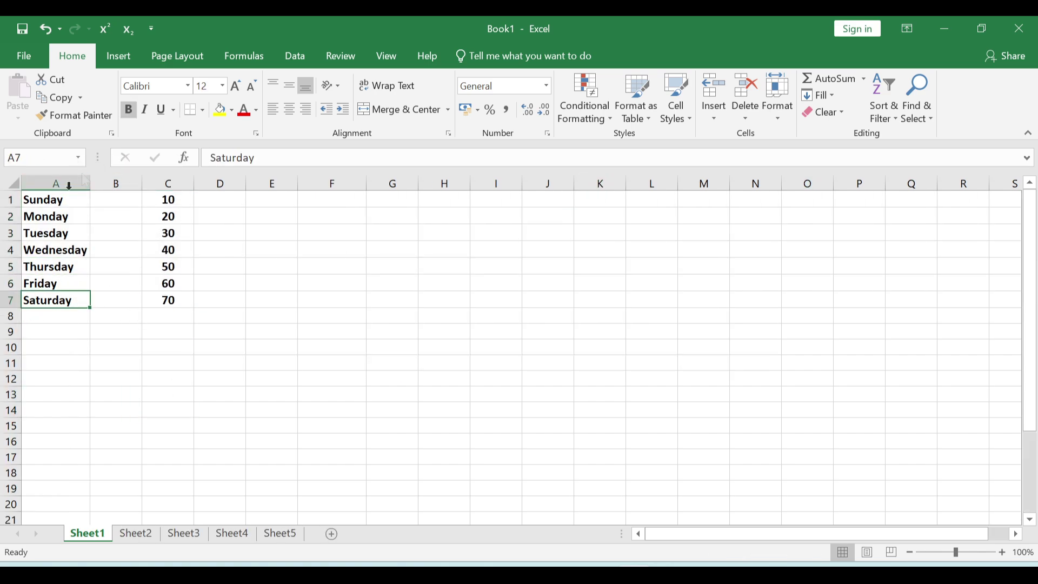
{"action": "left_click", "coordinate": [135, 535]}
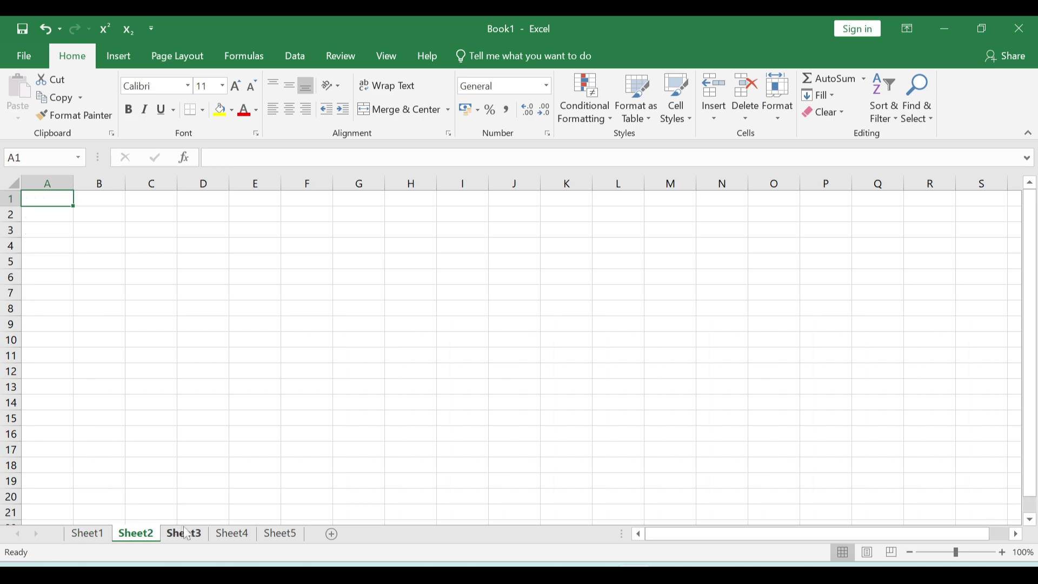
{"action": "left_click", "coordinate": [184, 535]}
{"action": "left_click", "coordinate": [232, 535]}
{"action": "left_click", "coordinate": [280, 534]}
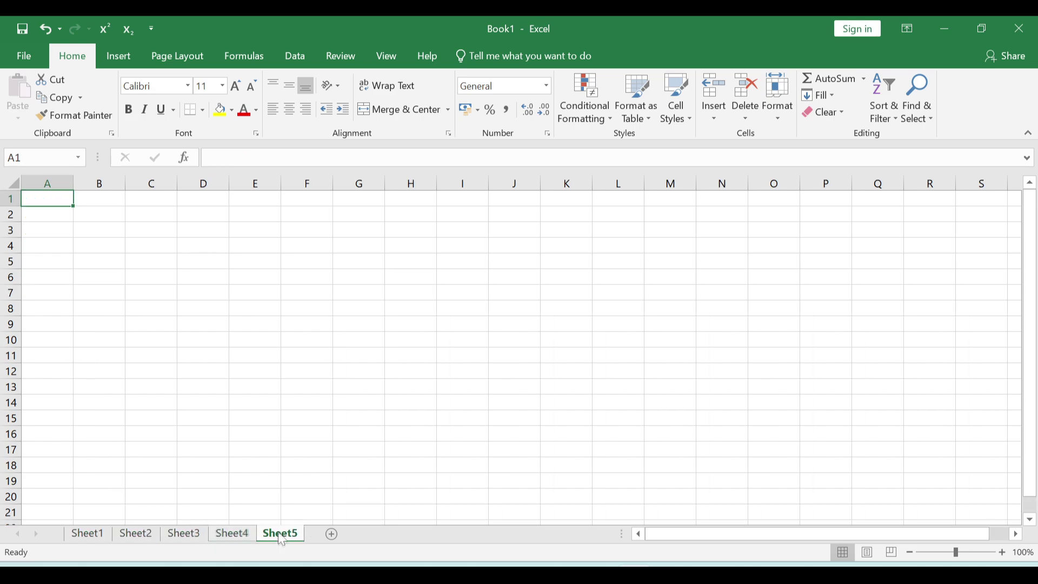
{"action": "left_click", "coordinate": [86, 535]}
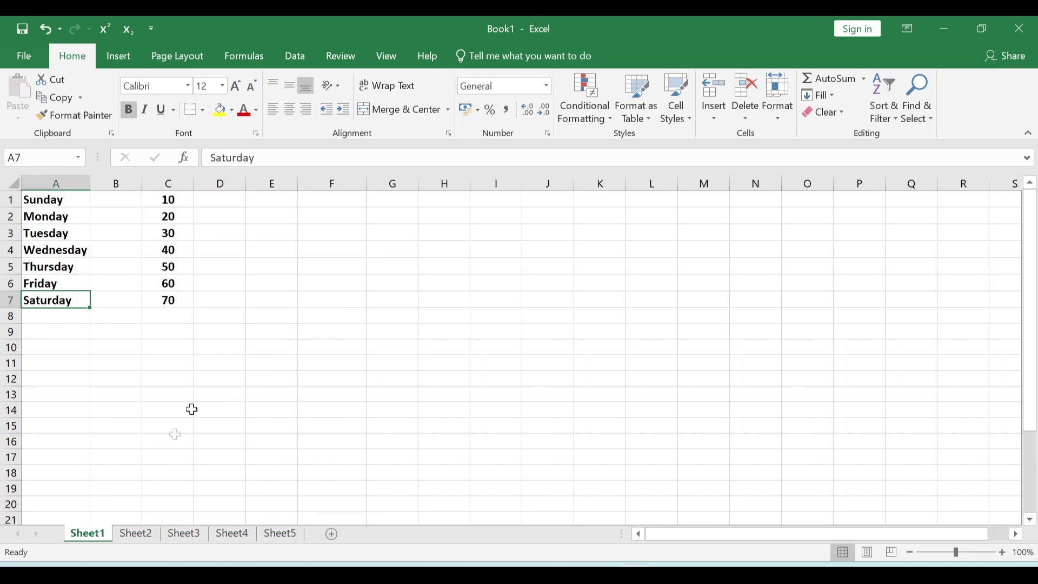
- Select A1:C7 on Sheet1 and add a new blank Sheet6
{"action": "left_click", "coordinate": [219, 378]}
{"action": "left_click_drag", "start_coordinate": [58, 197], "coordinate": [146, 296]}
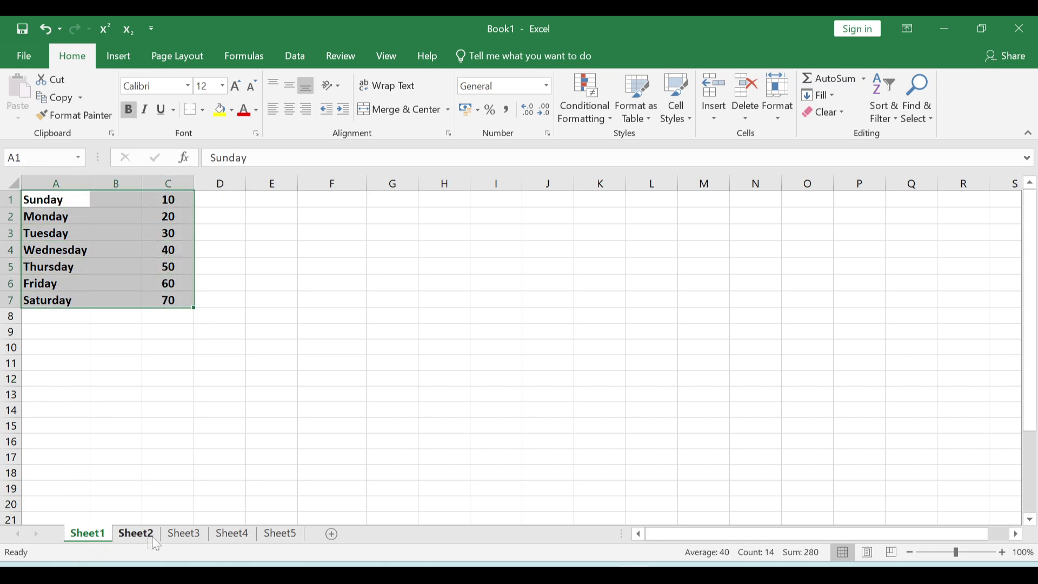
{"action": "left_click", "coordinate": [331, 535]}
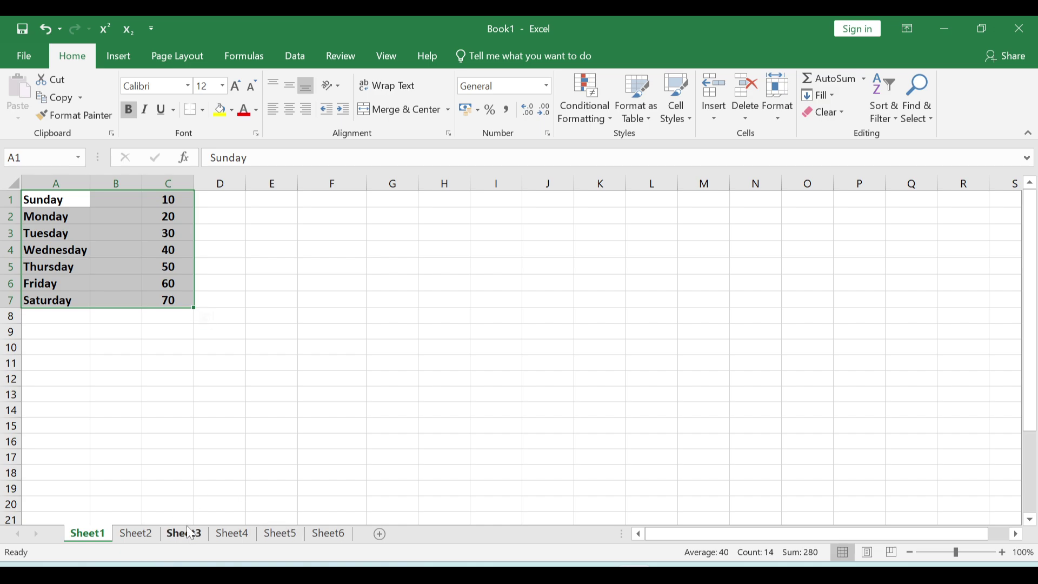
- Fill Sheet1's A1:C7 weekday table across to Sheet3 and Sheet5 with All contents and formats
{"action": "left_click", "coordinate": [191, 539], "text": "ctrl"}
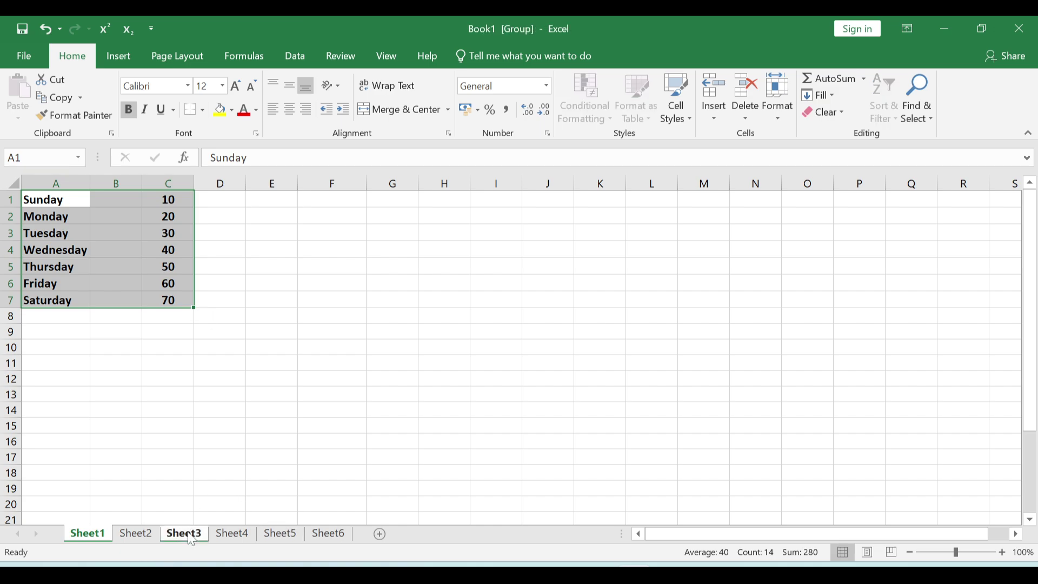
{"action": "left_click", "coordinate": [285, 540], "text": "ctrl"}
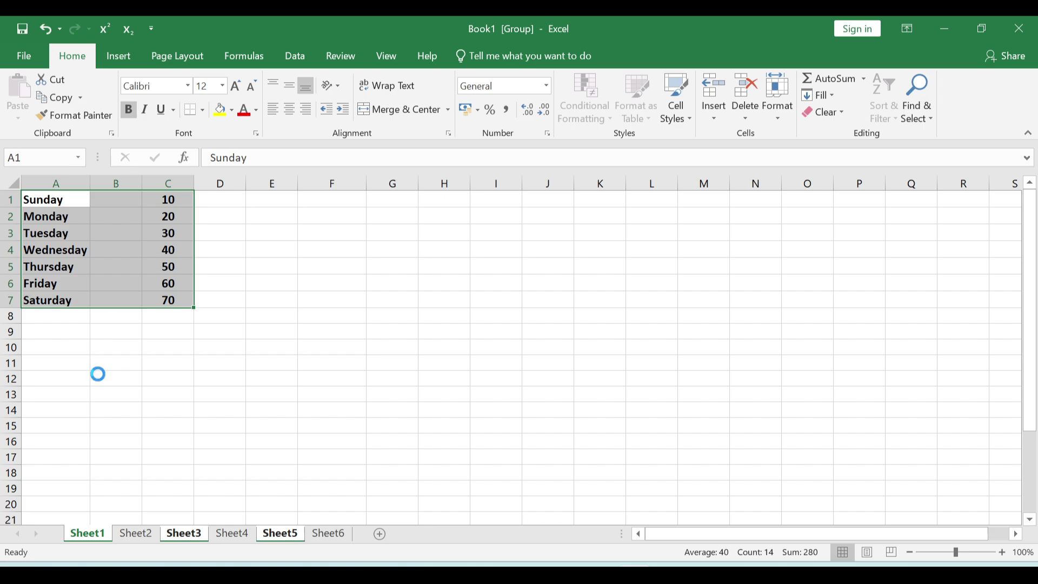
{"action": "key", "text": "ctrl+c"}
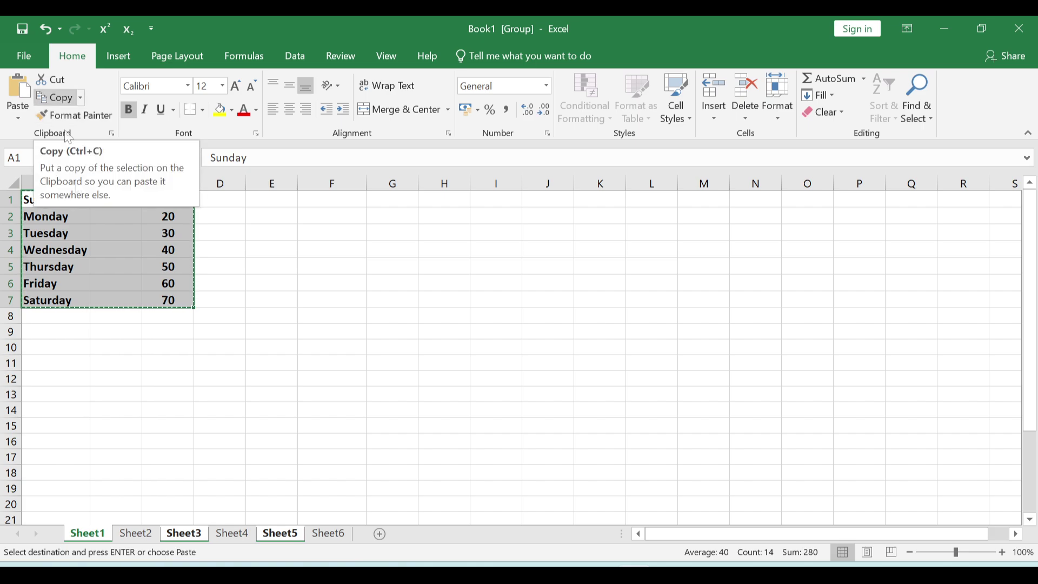
{"action": "left_click", "coordinate": [831, 95]}
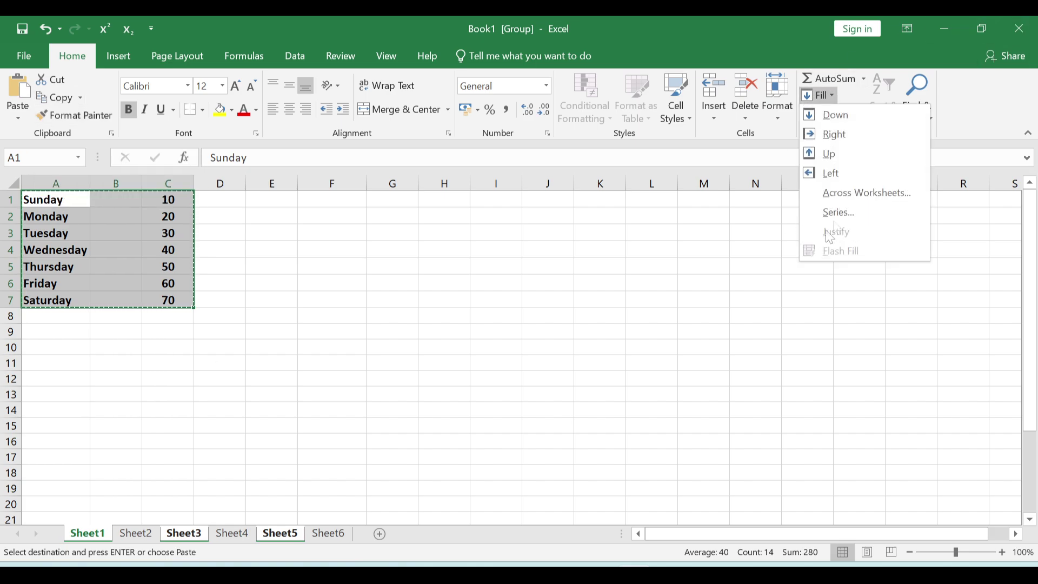
{"action": "left_click", "coordinate": [849, 196]}
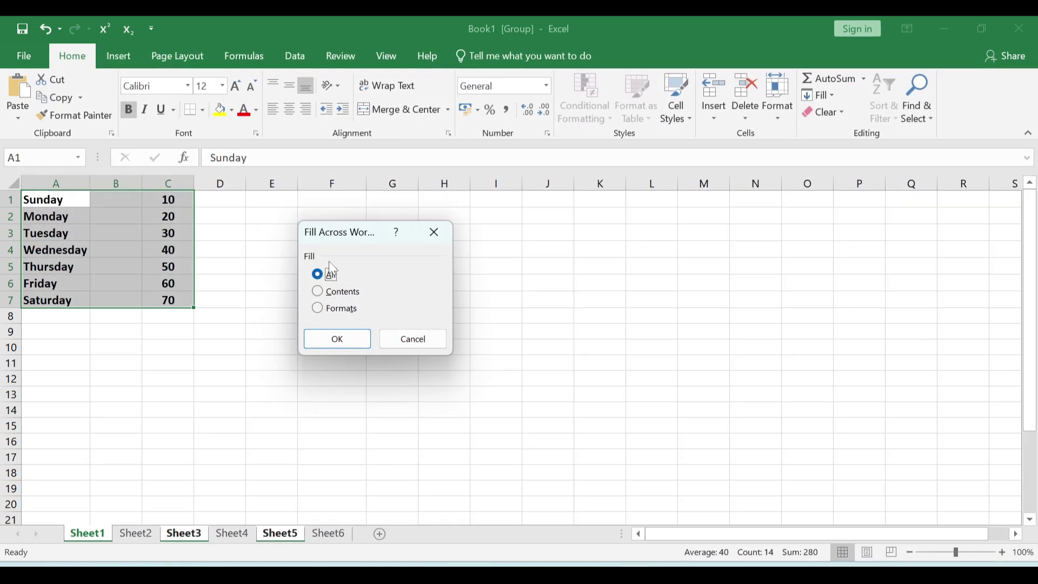
{"action": "left_click", "coordinate": [341, 339]}
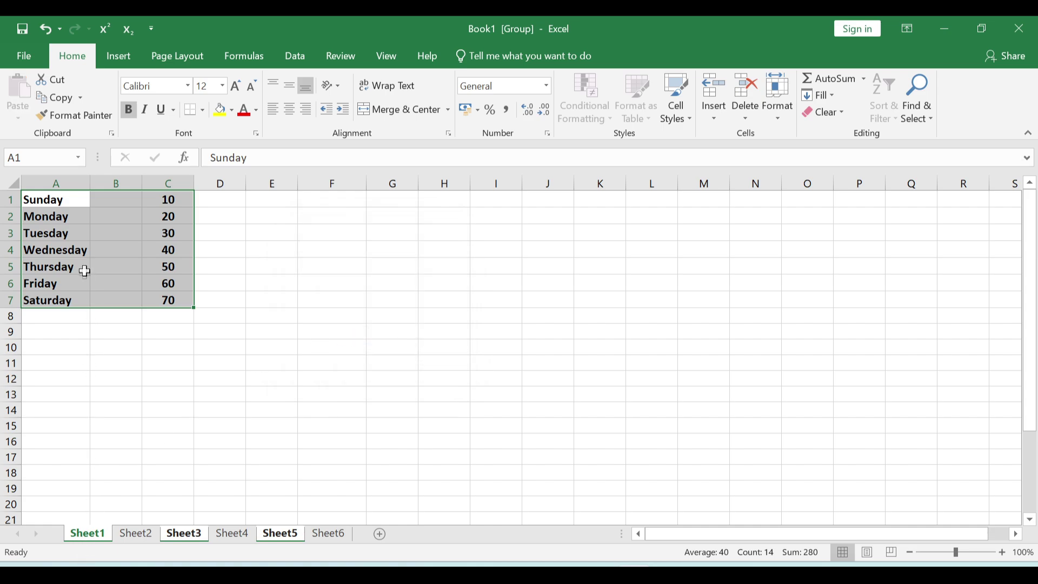
{"action": "left_click", "coordinate": [197, 537]}
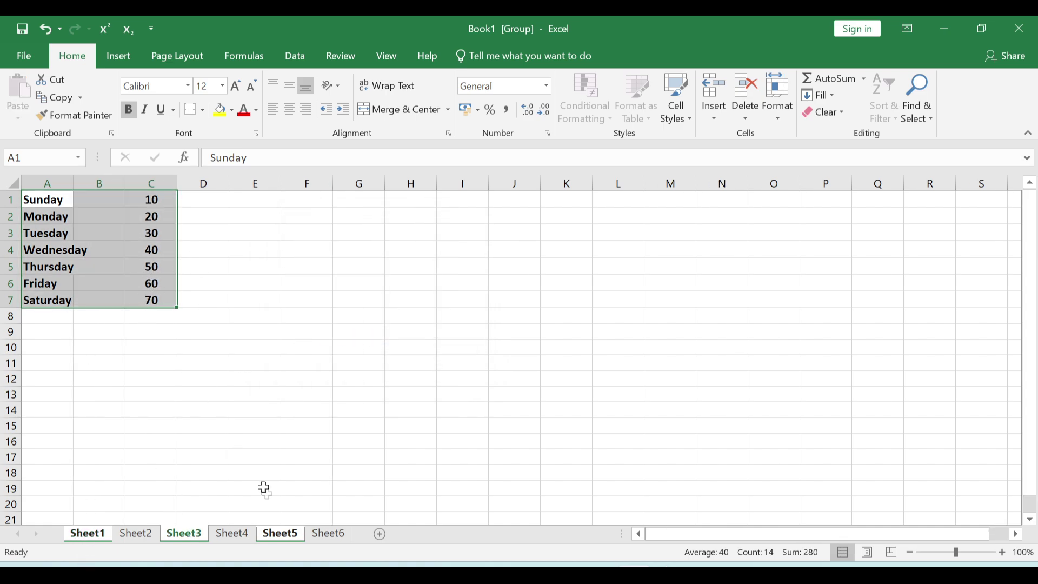
- Check the copy on Sheet5, ungroup the sheets, and browse Sheets 2, 4 and 6 back to Sheet1
{"action": "left_click", "coordinate": [288, 536]}
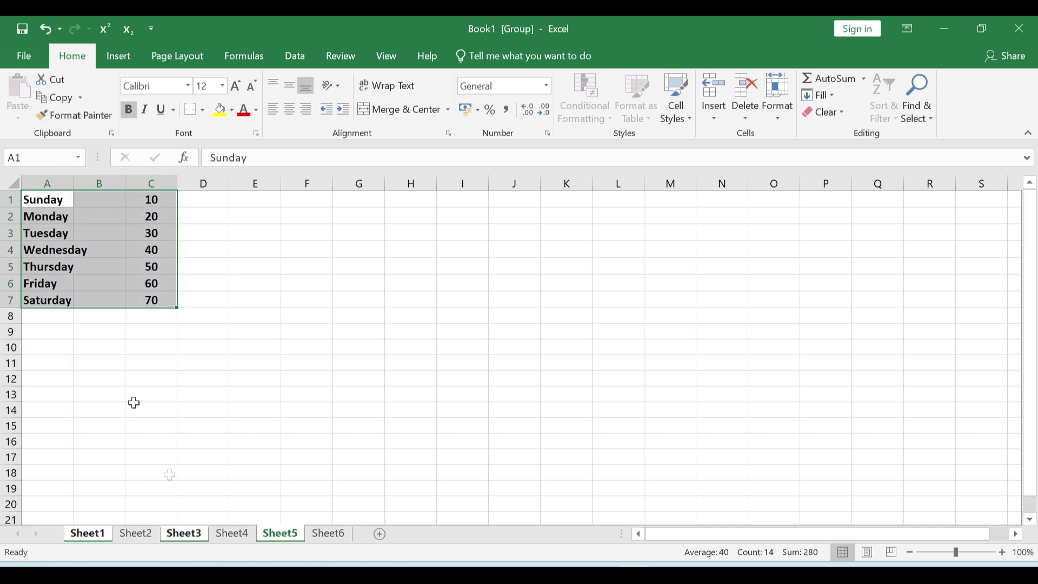
{"action": "left_click", "coordinate": [138, 536]}
{"action": "left_click", "coordinate": [100, 536]}
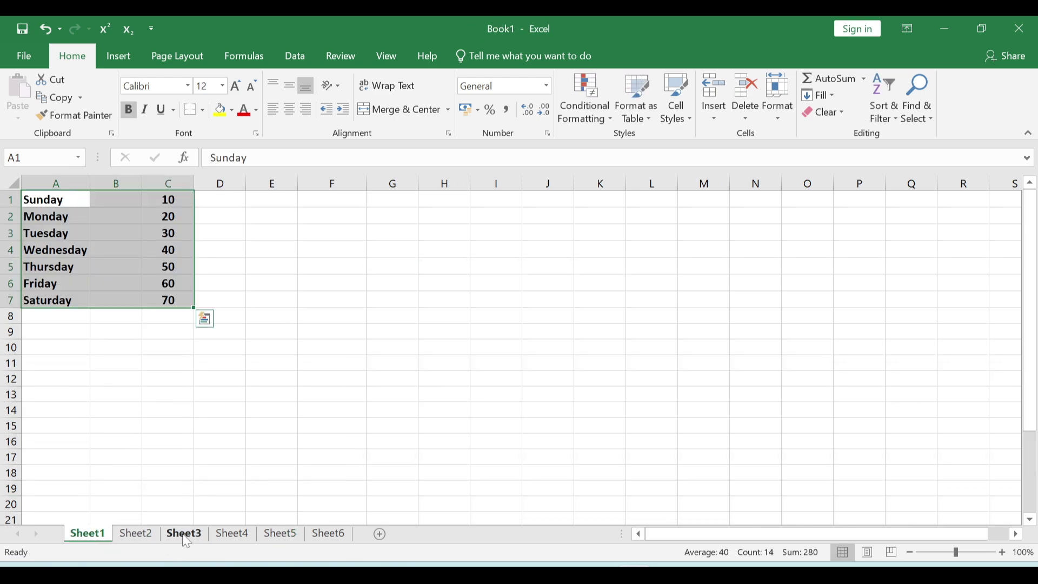
{"action": "left_click", "coordinate": [154, 535]}
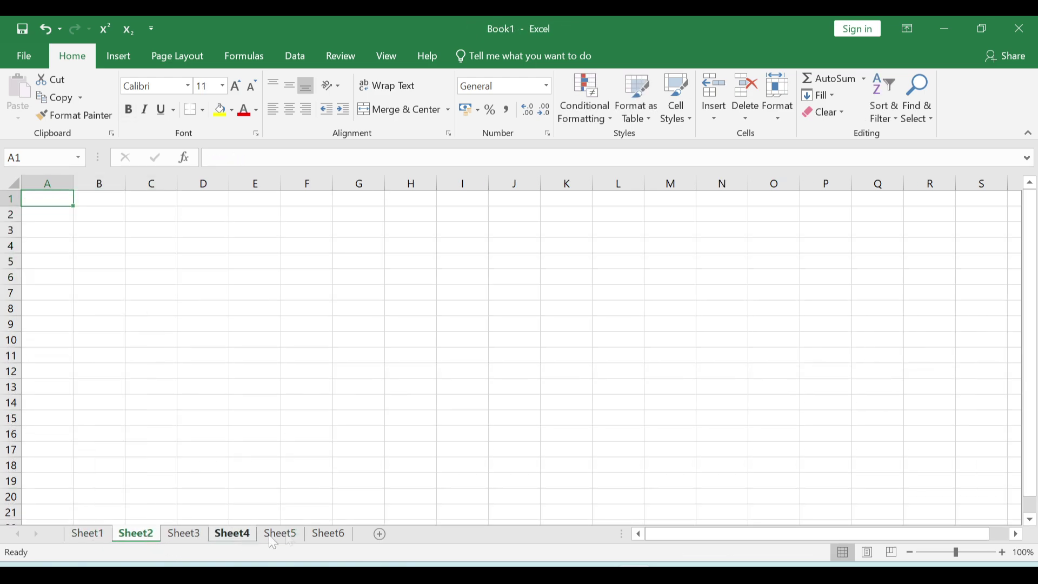
{"action": "left_click", "coordinate": [233, 535]}
{"action": "left_click", "coordinate": [341, 534]}
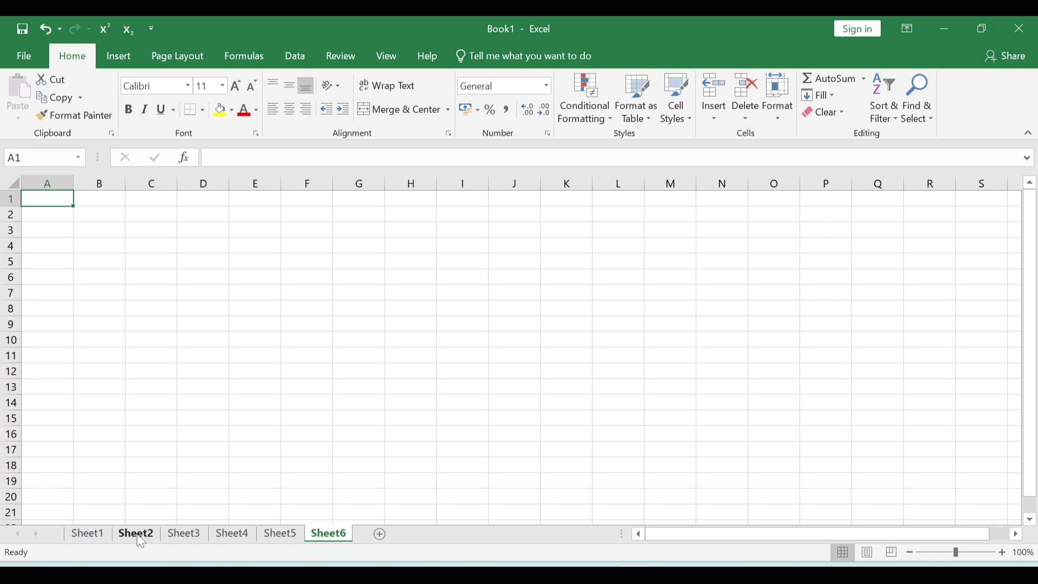
{"action": "left_click", "coordinate": [88, 533]}
- Move through empty cells F8, C8 and H1, settling on G1 for a new column
{"action": "left_click", "coordinate": [324, 317]}
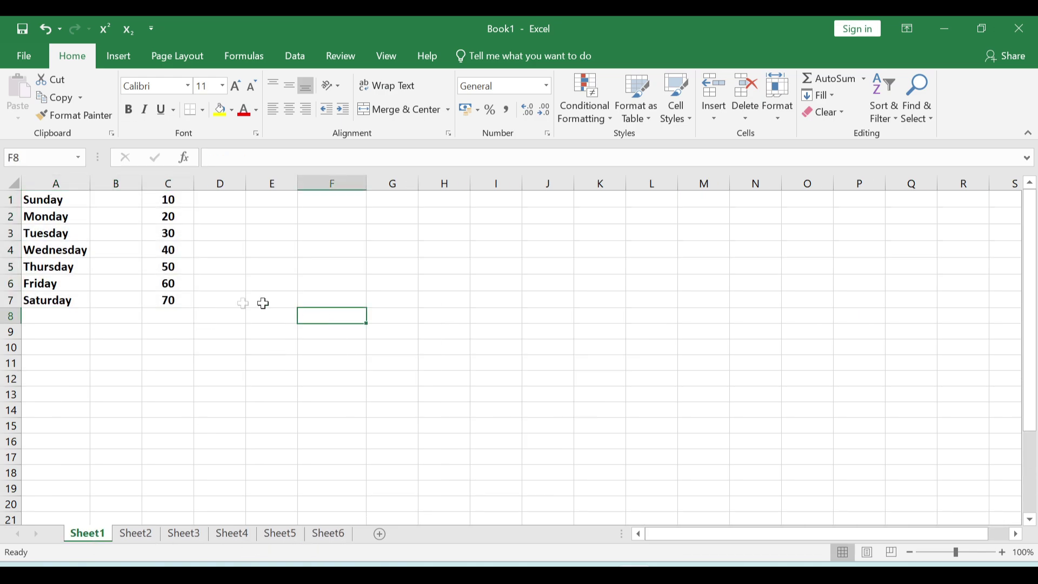
{"action": "left_click", "coordinate": [187, 318]}
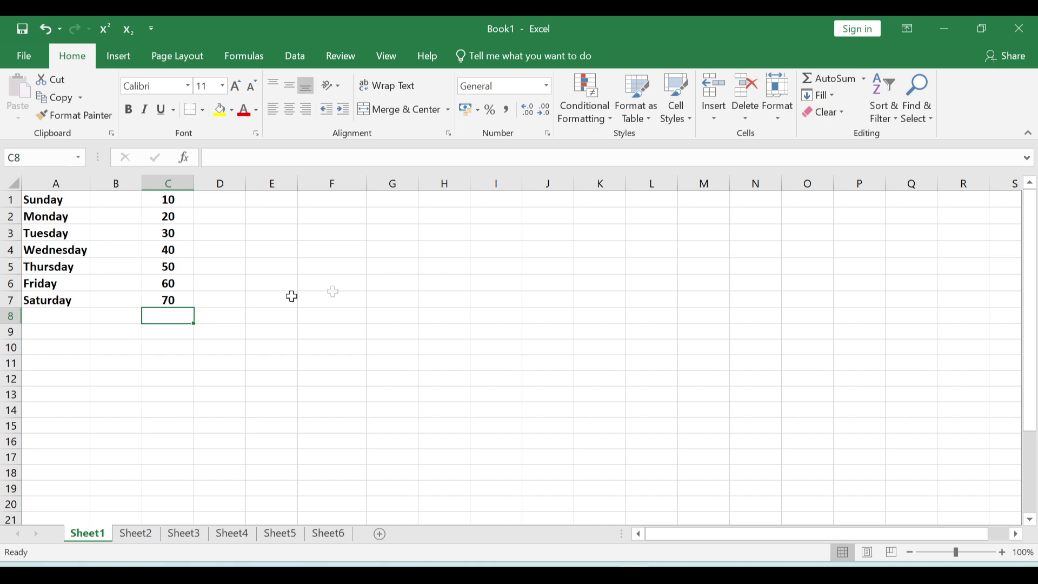
{"action": "left_click", "coordinate": [438, 200]}
{"action": "left_click", "coordinate": [395, 202]}
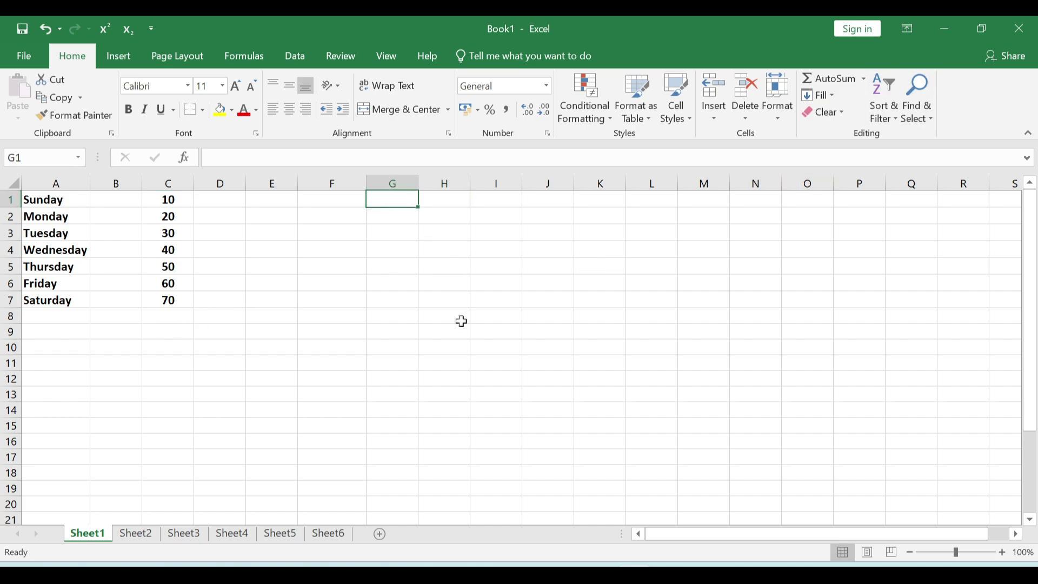
- Enter 1 in G1 and extend it down column G to G16 using an AutoFill series
{"action": "type", "text": "1"}
{"action": "left_click", "coordinate": [457, 322]}
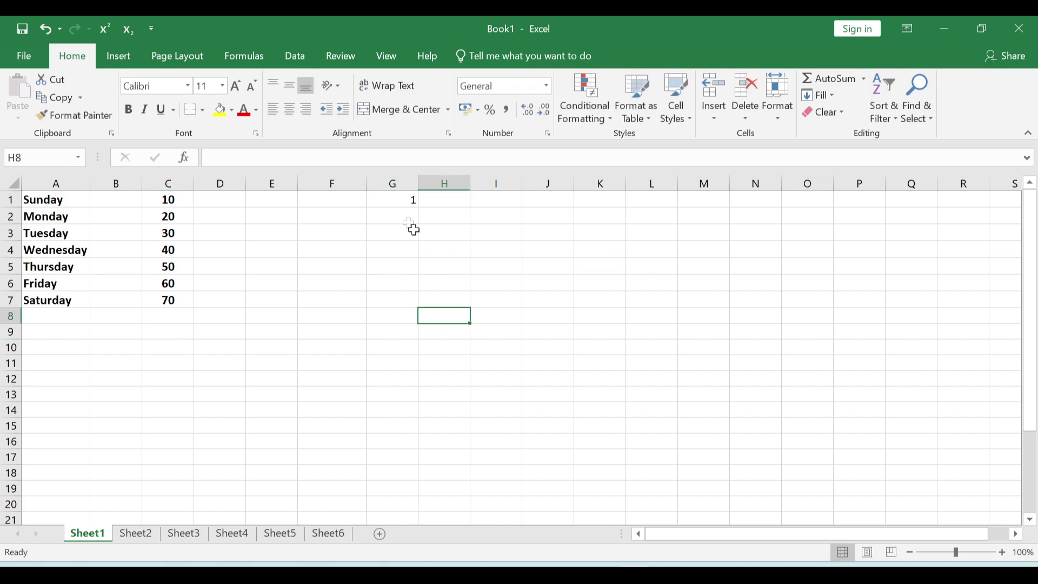
{"action": "left_click", "coordinate": [398, 202]}
{"action": "left_click_drag", "start_coordinate": [422, 206], "coordinate": [395, 369]}
{"action": "left_click", "coordinate": [378, 274]}
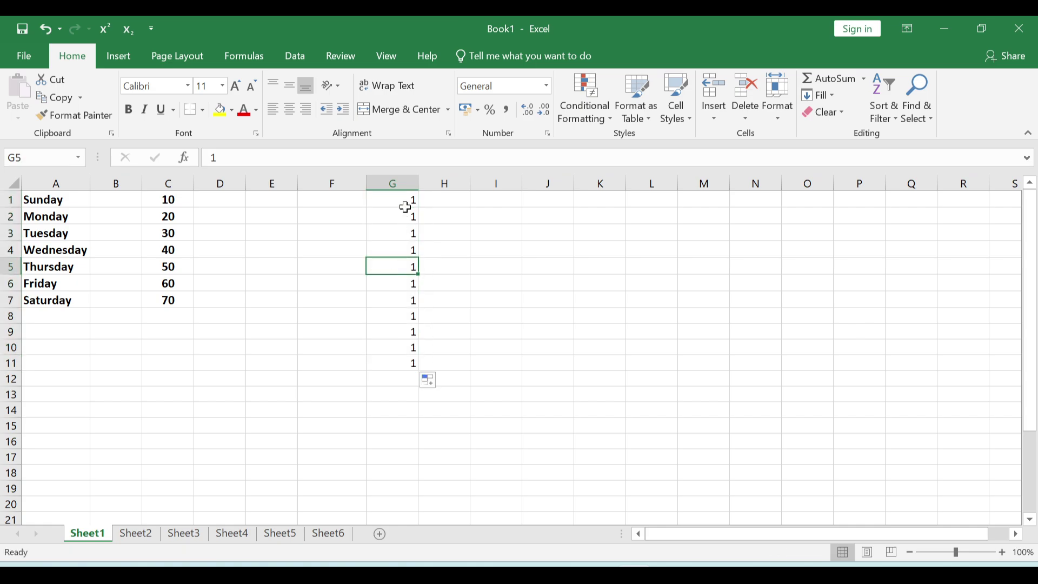
{"action": "left_click_drag", "start_coordinate": [398, 221], "coordinate": [384, 378]}
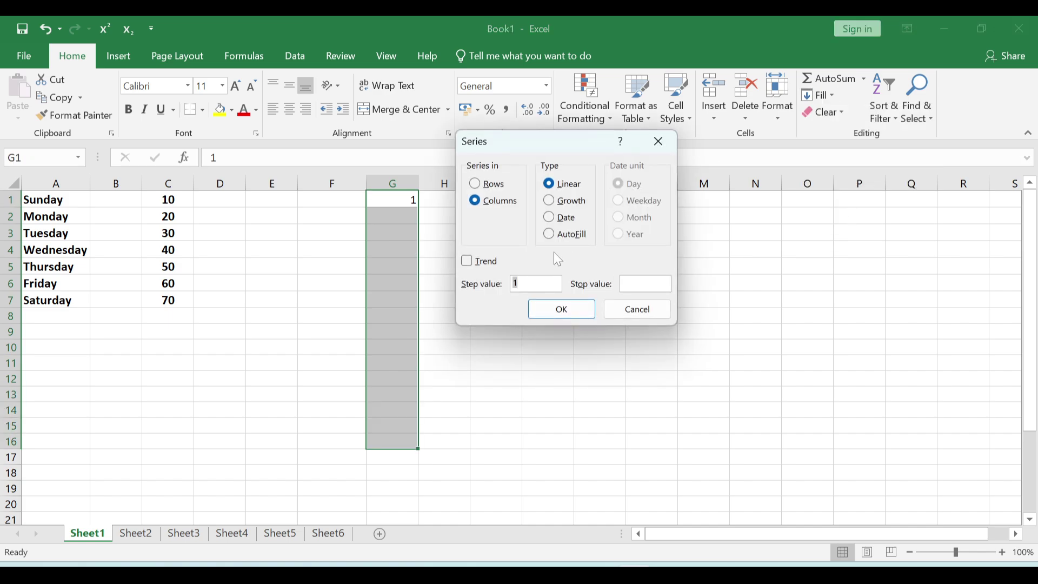
{"action": "left_click", "coordinate": [553, 234]}
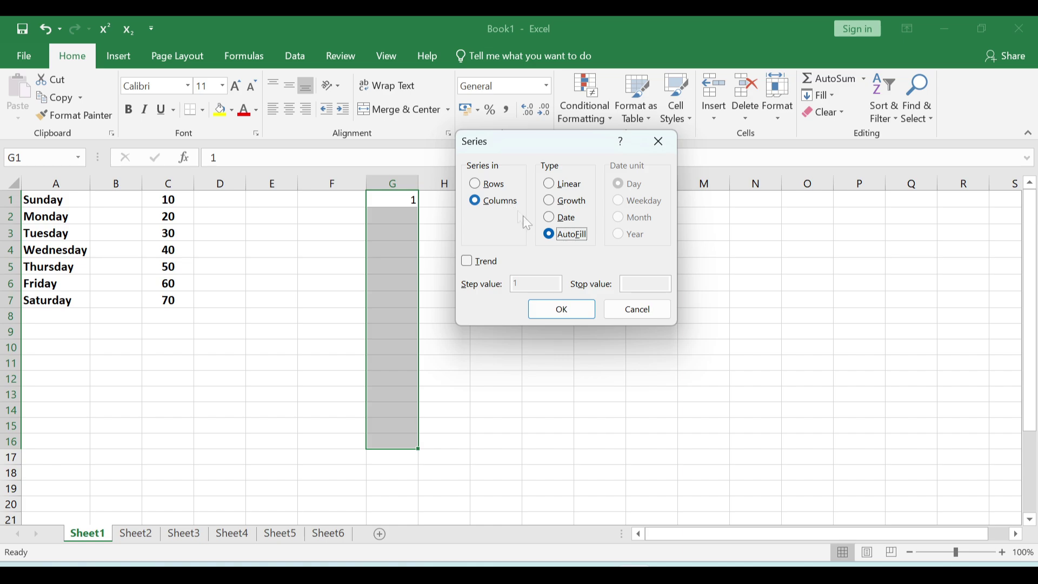
{"action": "left_click", "coordinate": [563, 310]}
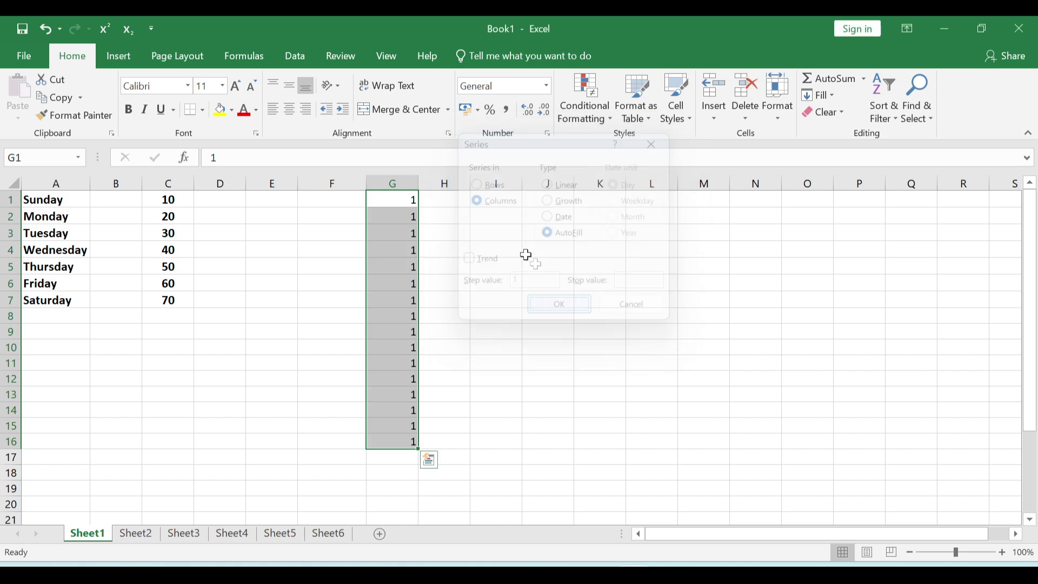
{"action": "left_click", "coordinate": [548, 297]}
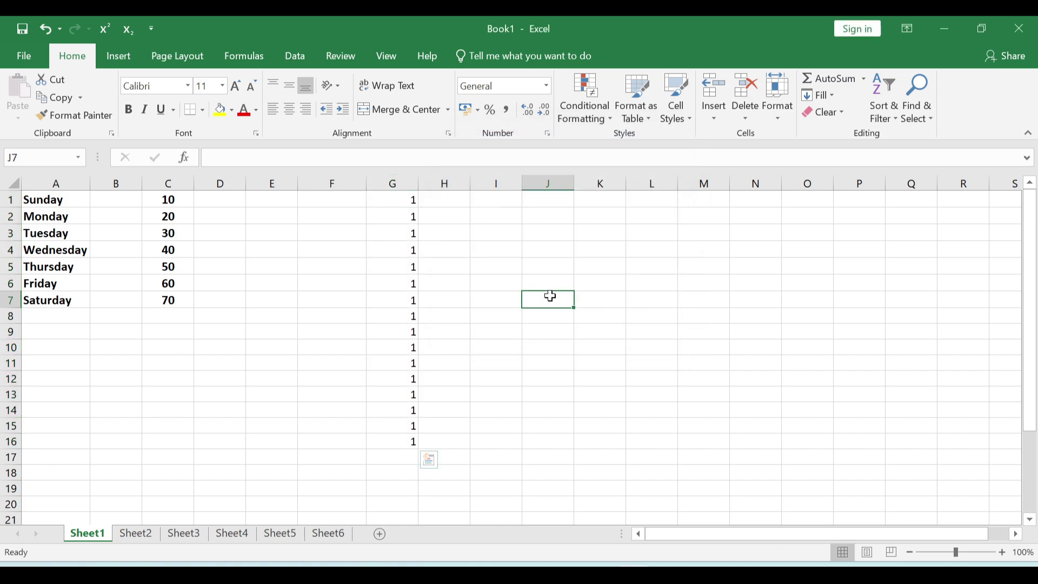
- Enter 1 in I1 and drag it into a 1 to 16 count down I1:I16
{"action": "left_click", "coordinate": [510, 200]}
{"action": "type", "text": "1"}
{"action": "key", "text": "ctrl+Return"}
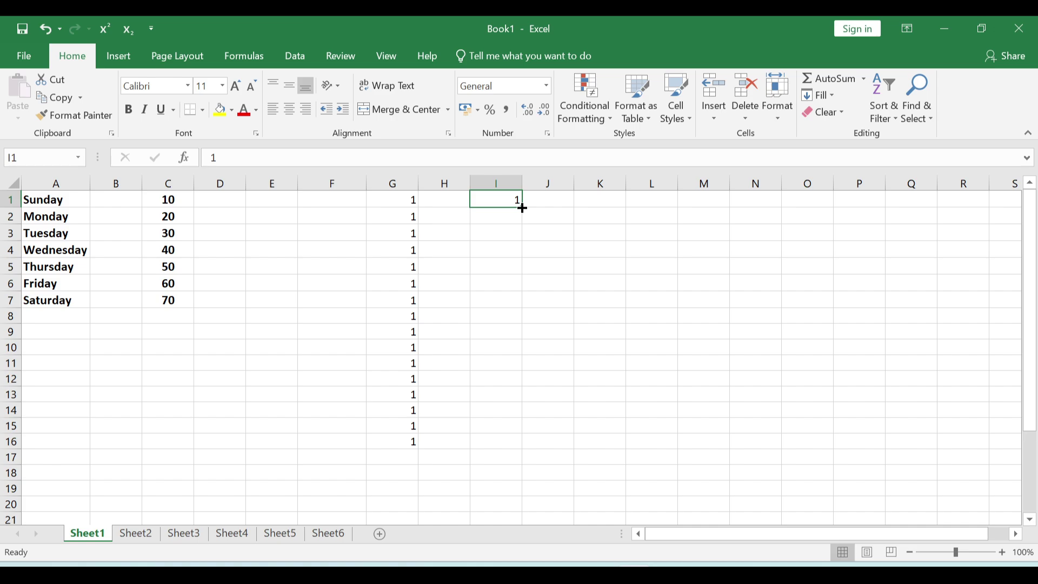
{"action": "left_click_drag", "start_coordinate": [522, 207], "coordinate": [514, 454]}
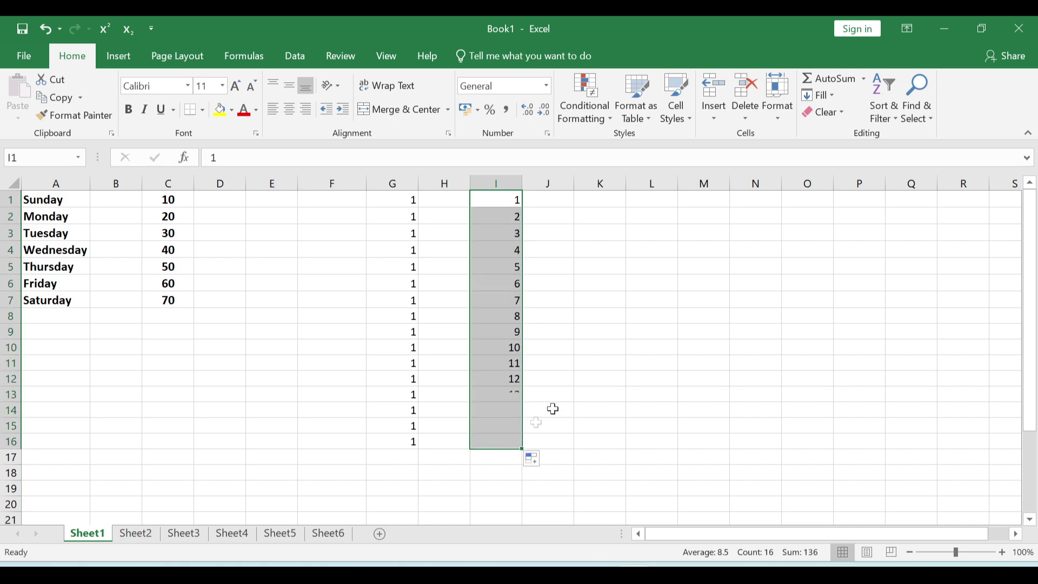
{"action": "left_click", "coordinate": [668, 284]}
- Enter 1 in K1 and reselect it as the start of a new series
{"action": "left_click", "coordinate": [618, 199]}
{"action": "type", "text": "1"}
{"action": "key", "text": "Return"}
{"action": "left_click", "coordinate": [630, 250]}
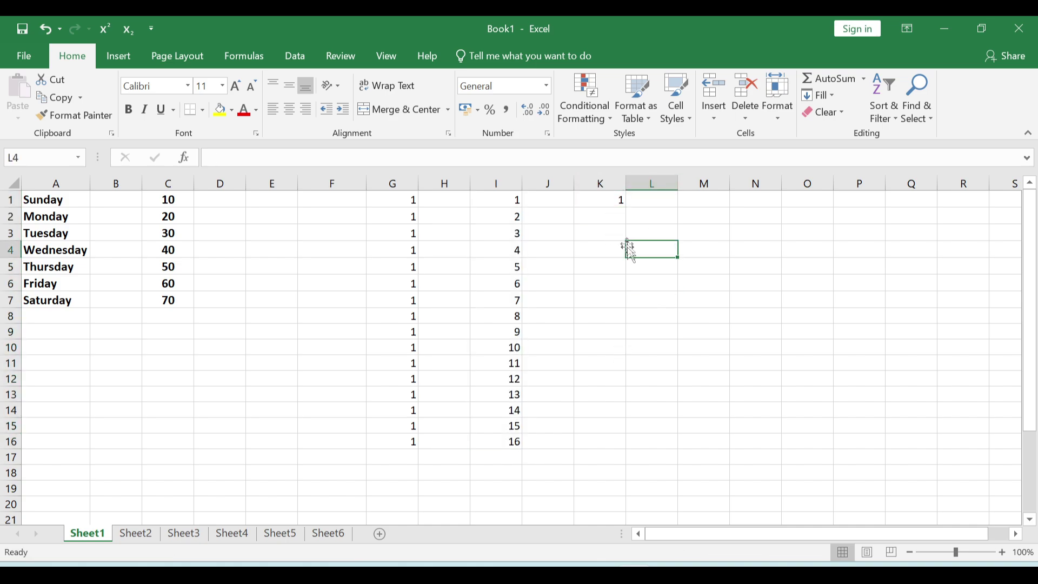
{"action": "left_click", "coordinate": [607, 202]}
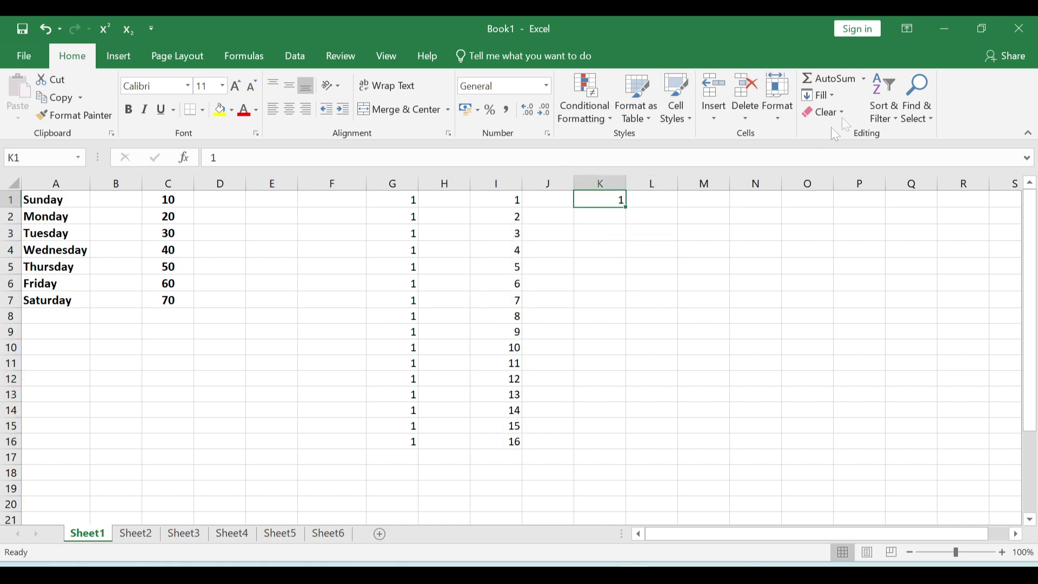
- Generate a linear column series in K1:K20 with step 1 and stop value 20
{"action": "left_click", "coordinate": [819, 95]}
{"action": "left_click", "coordinate": [833, 213]}
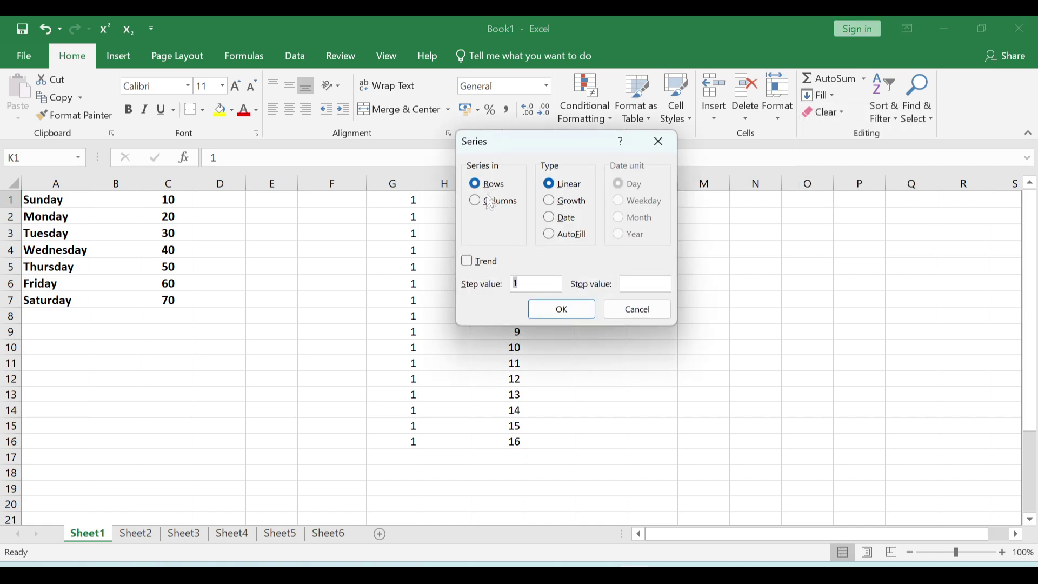
{"action": "left_click", "coordinate": [478, 208]}
{"action": "type", "text": "20"}
{"action": "left_click", "coordinate": [561, 309]}
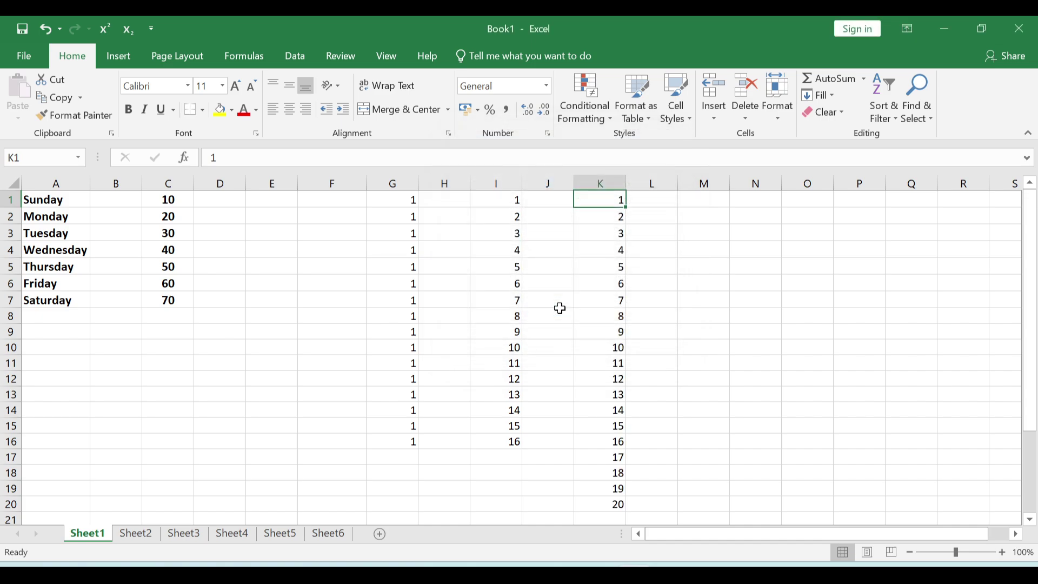
{"action": "left_click", "coordinate": [603, 503]}
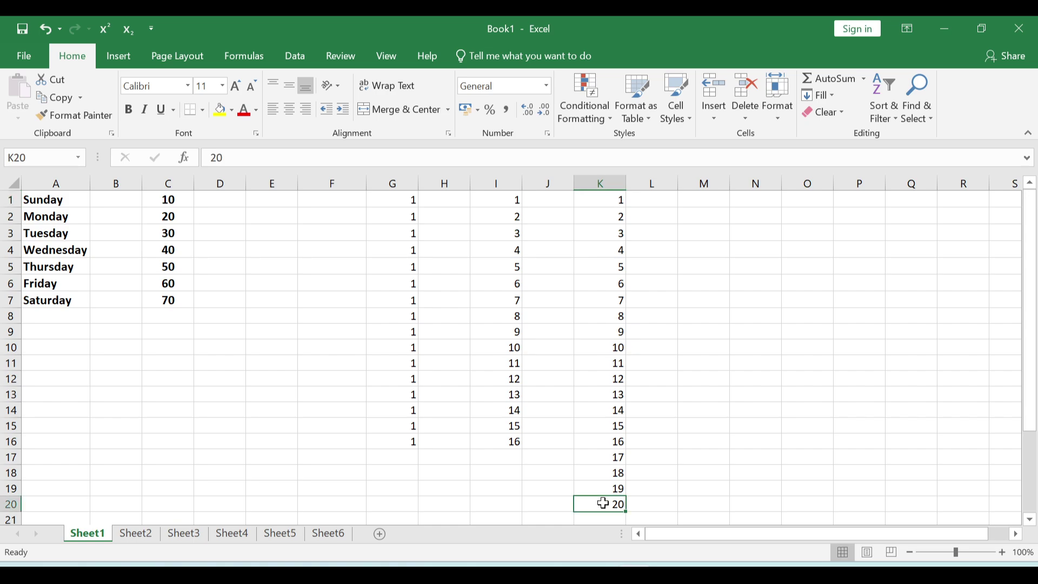
{"action": "left_click_drag", "start_coordinate": [591, 198], "coordinate": [594, 503]}
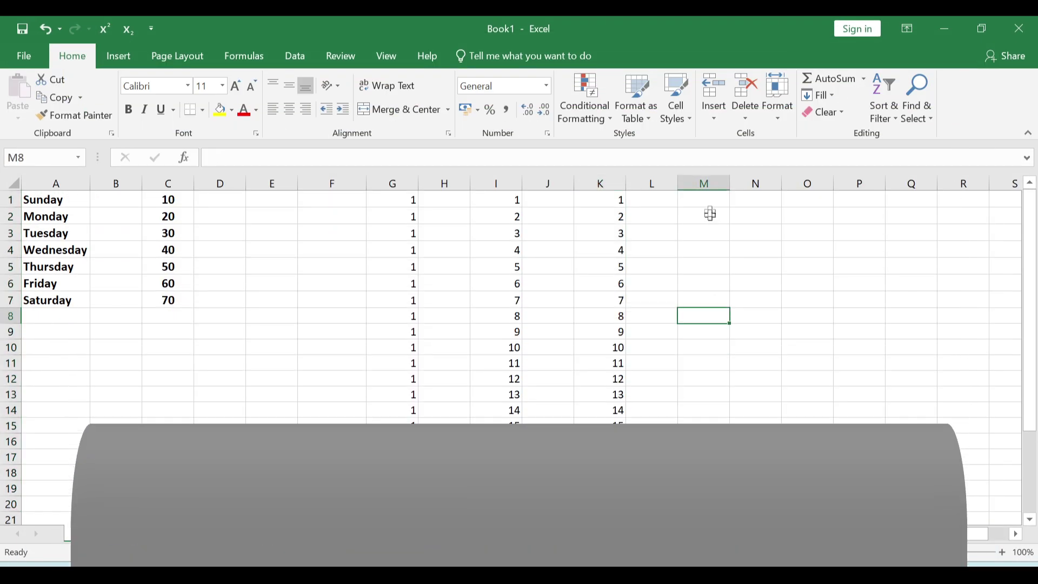
- Enter 2 as the starting value in cell M1
{"action": "left_click", "coordinate": [711, 214]}
{"action": "left_click", "coordinate": [714, 201]}
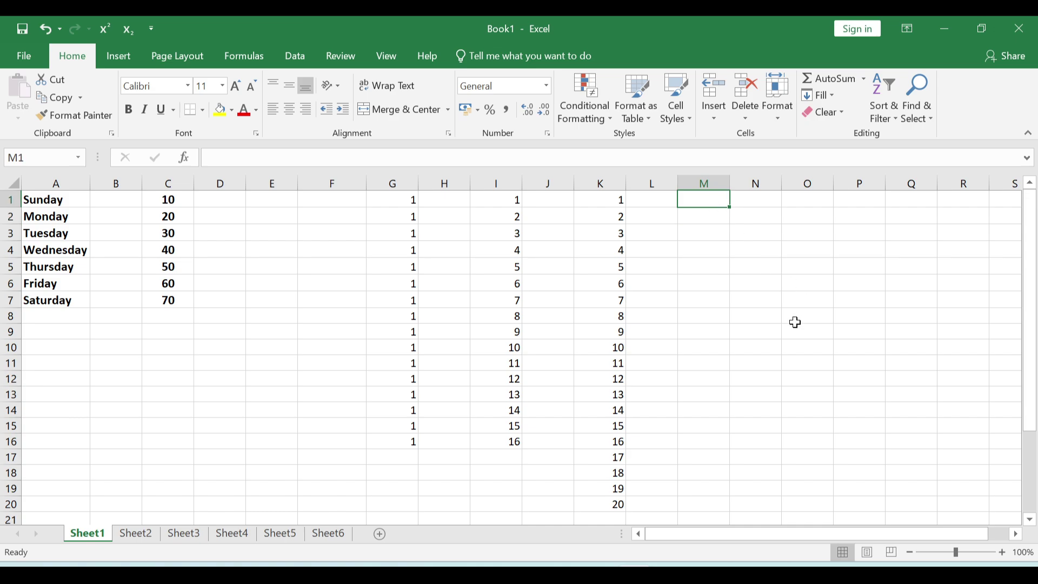
{"action": "type", "text": "2"}
{"action": "key", "text": "Return"}
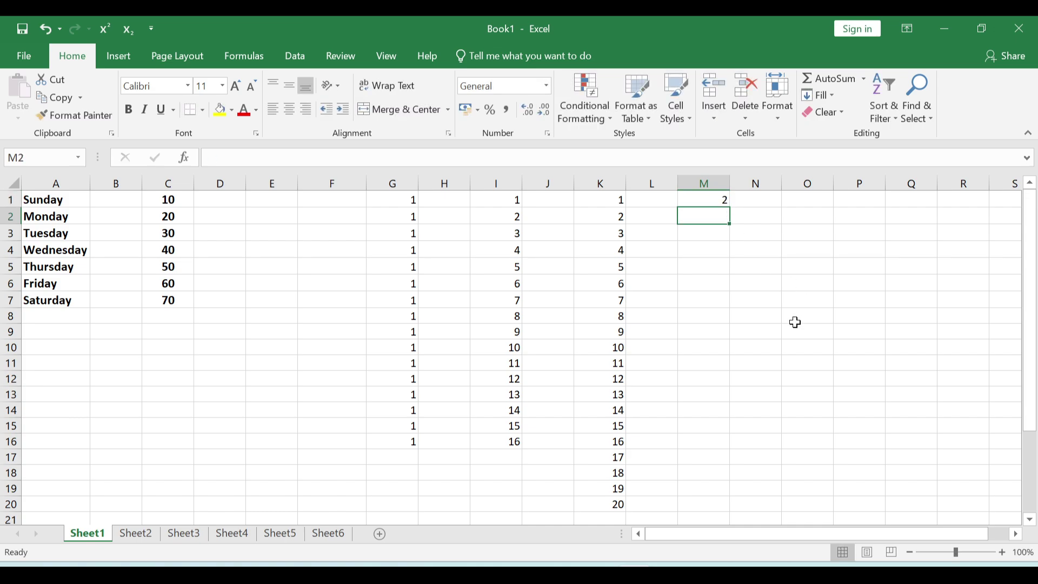
{"action": "left_click", "coordinate": [688, 197]}
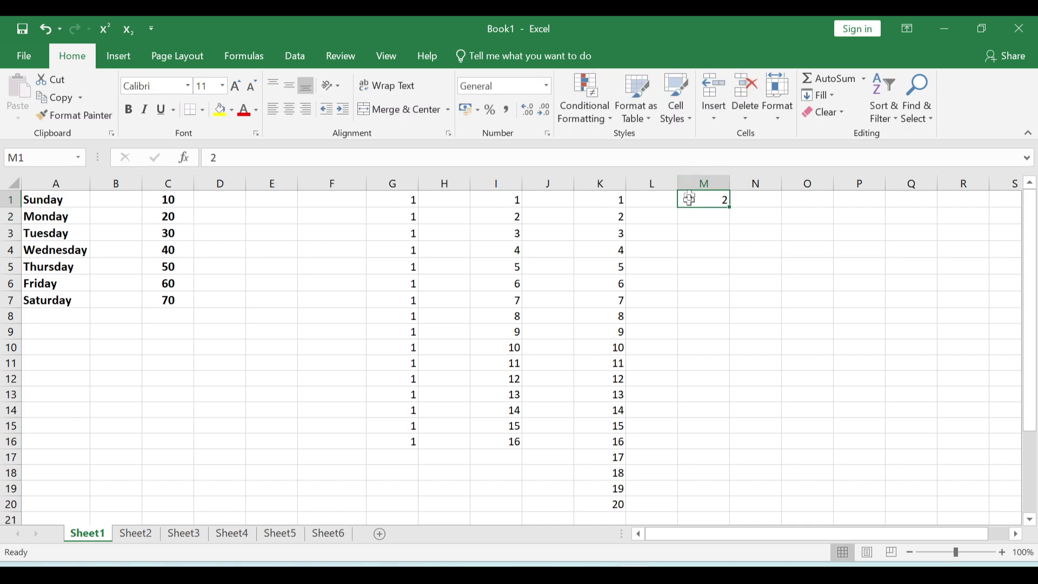
- Create a Growth series down column M that doubles from 2 to 512
{"action": "left_click", "coordinate": [820, 95]}
{"action": "left_click", "coordinate": [838, 212]}
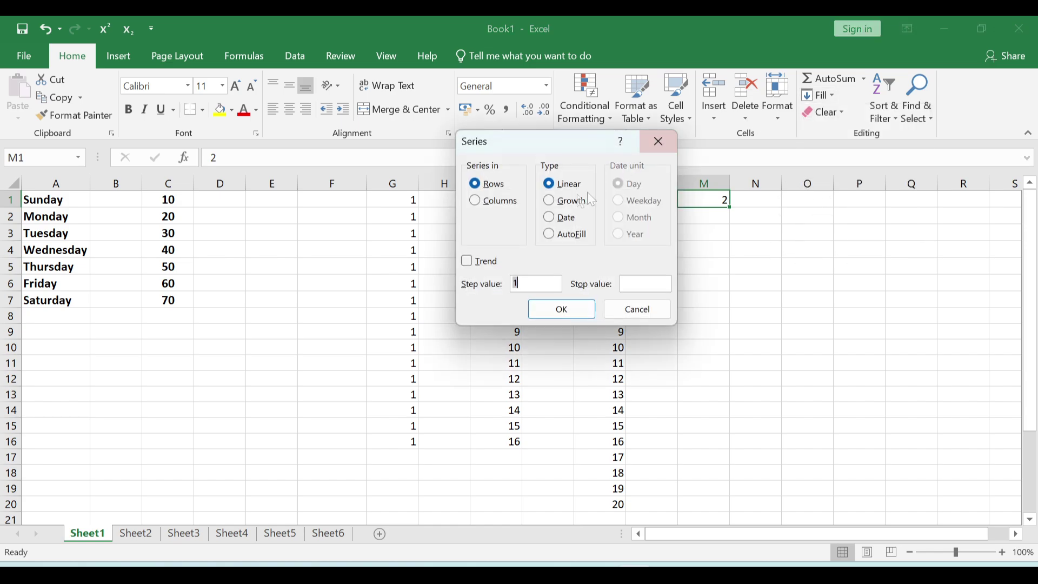
{"action": "left_click", "coordinate": [501, 202]}
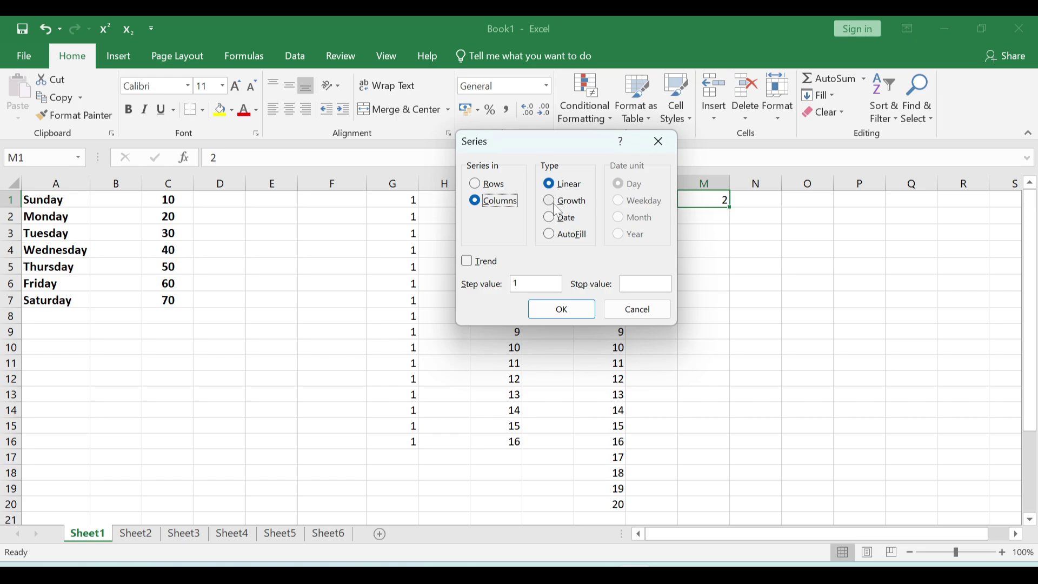
{"action": "left_click", "coordinate": [558, 208]}
{"action": "left_click", "coordinate": [511, 276]}
{"action": "left_click", "coordinate": [561, 310]}
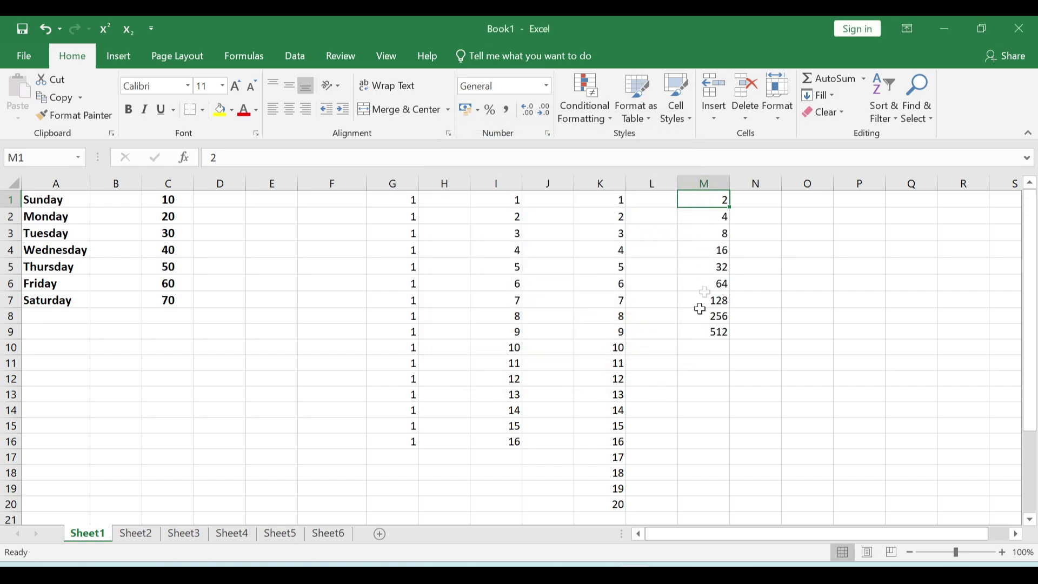
- Verify the series ends at 512 in M9 and sums to 1022
{"action": "left_click", "coordinate": [700, 331]}
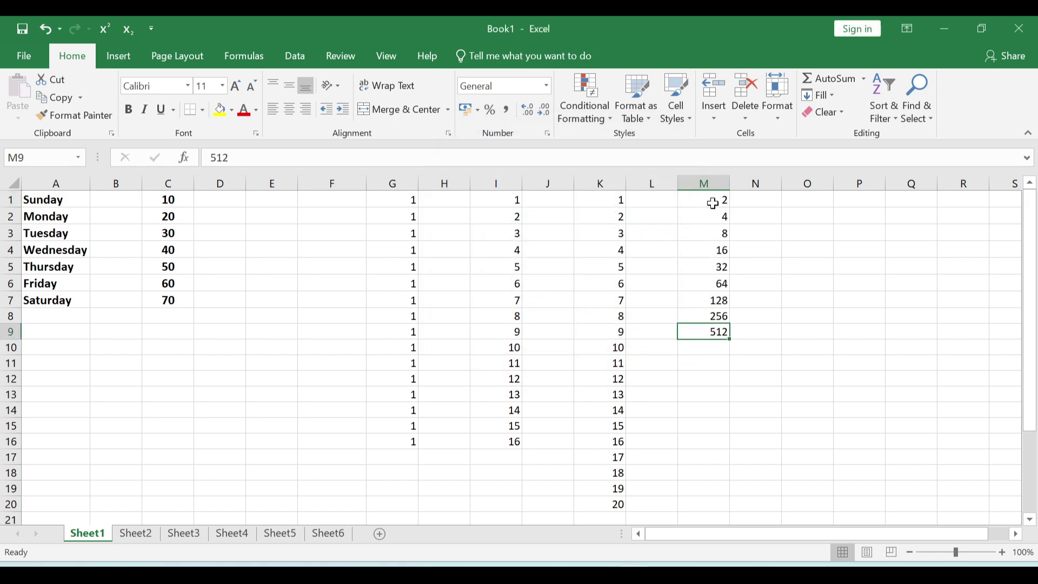
{"action": "left_click_drag", "start_coordinate": [712, 203], "coordinate": [703, 331]}
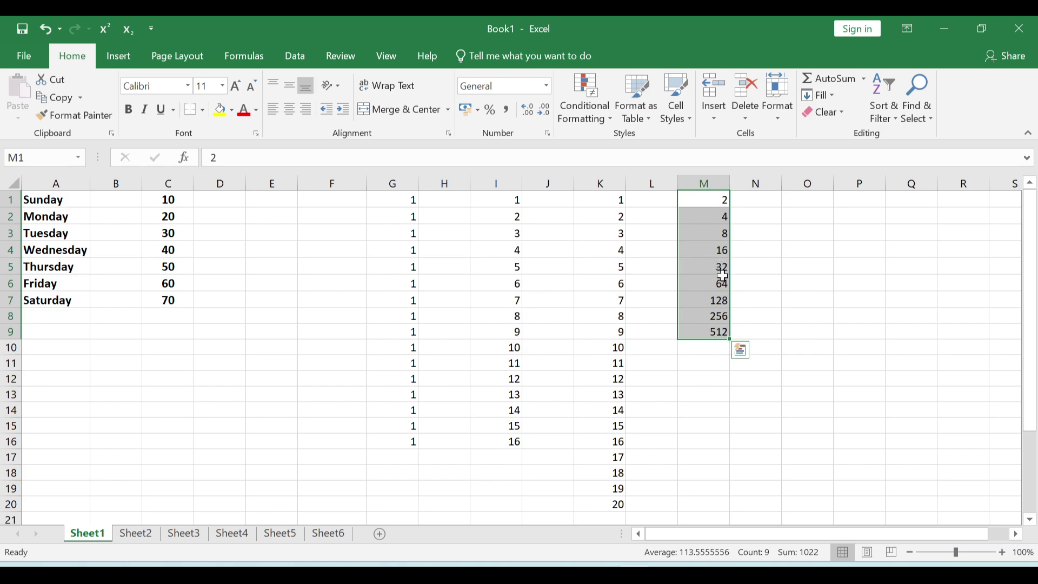
{"action": "left_click", "coordinate": [713, 200]}
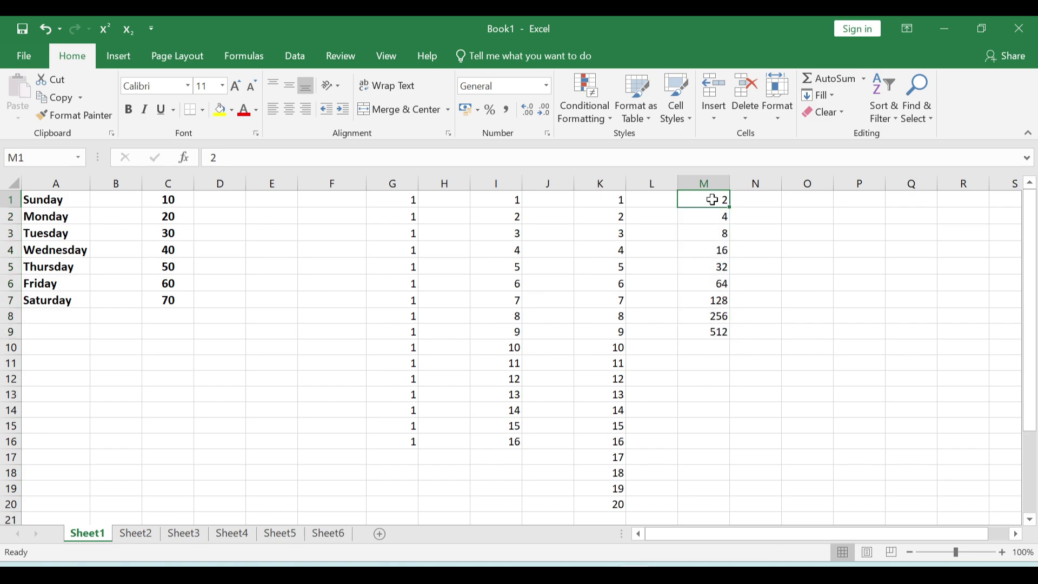
{"action": "left_click", "coordinate": [709, 346]}
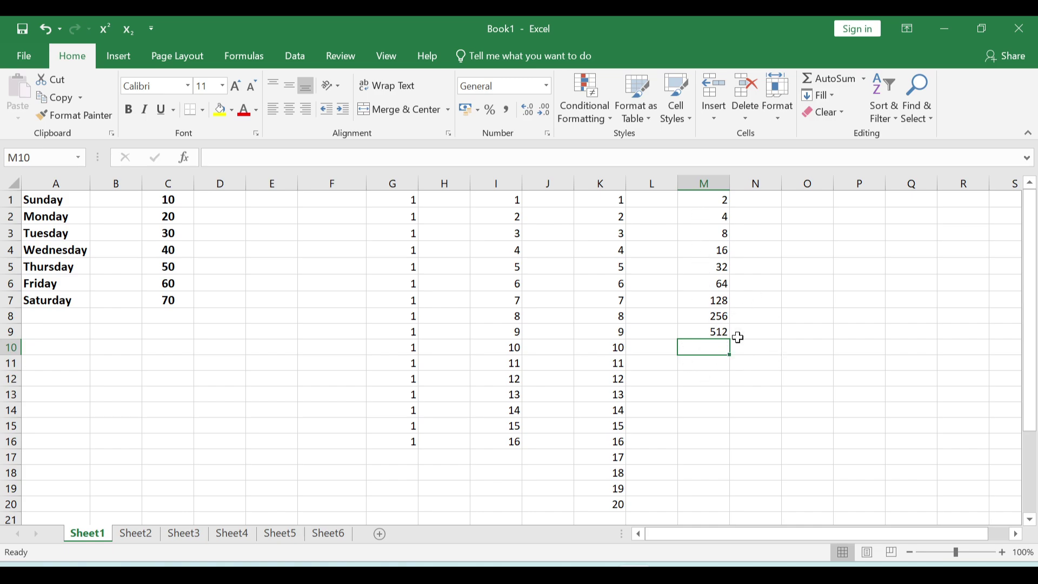
{"action": "left_click", "coordinate": [712, 331]}
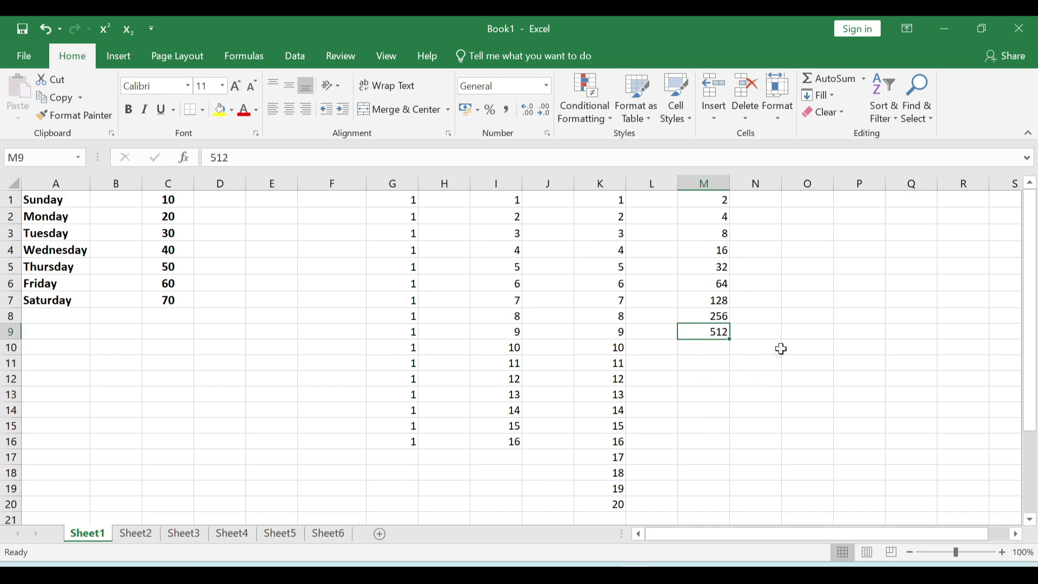
{"action": "left_click", "coordinate": [809, 330]}
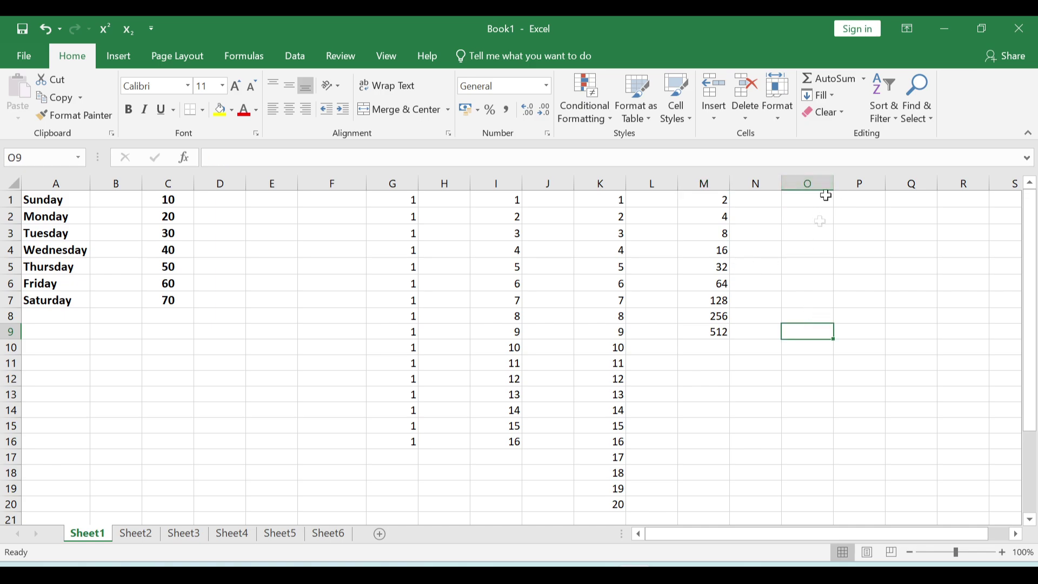
{"action": "left_click", "coordinate": [310, 236]}
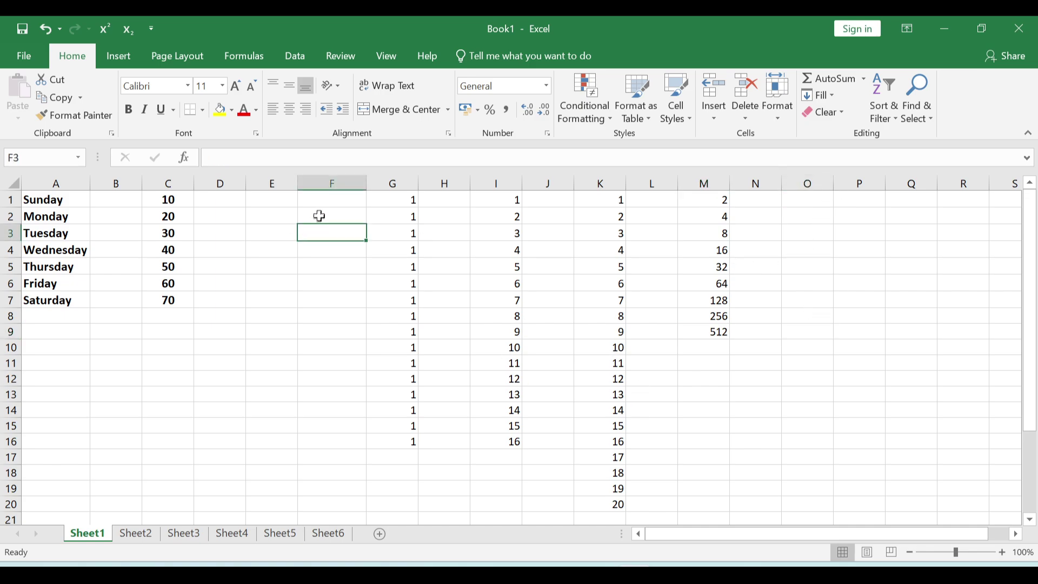
- Enter today's date 23-09-2024 in F1 and drag it into daily dates through F16
{"action": "left_click", "coordinate": [325, 217]}
{"action": "left_click", "coordinate": [324, 200]}
{"action": "key", "text": "ctrl+semicolon"}
{"action": "key", "text": "Return"}
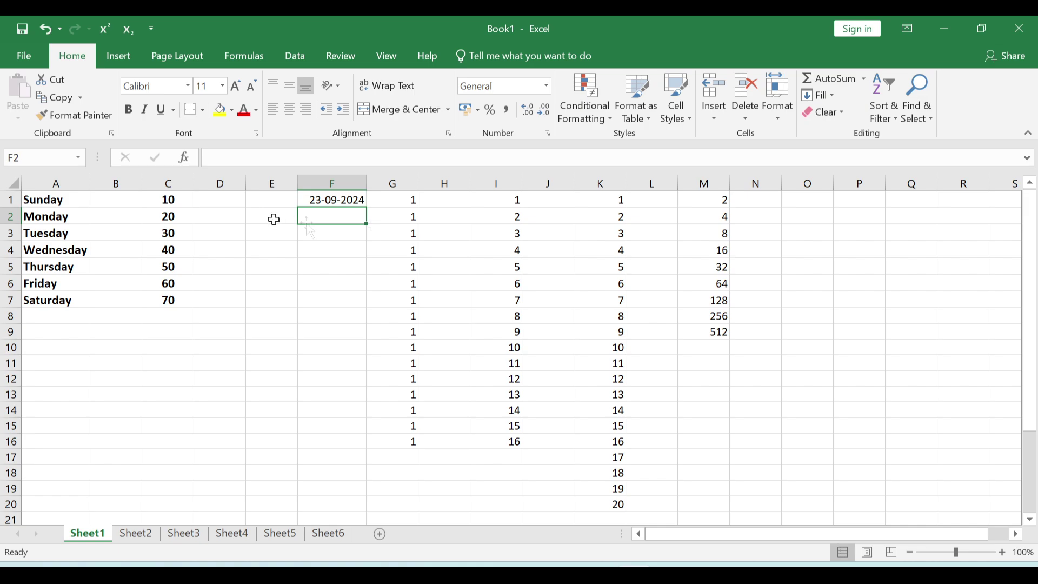
{"action": "left_click", "coordinate": [345, 202]}
{"action": "left_click_drag", "start_coordinate": [366, 209], "coordinate": [346, 446]}
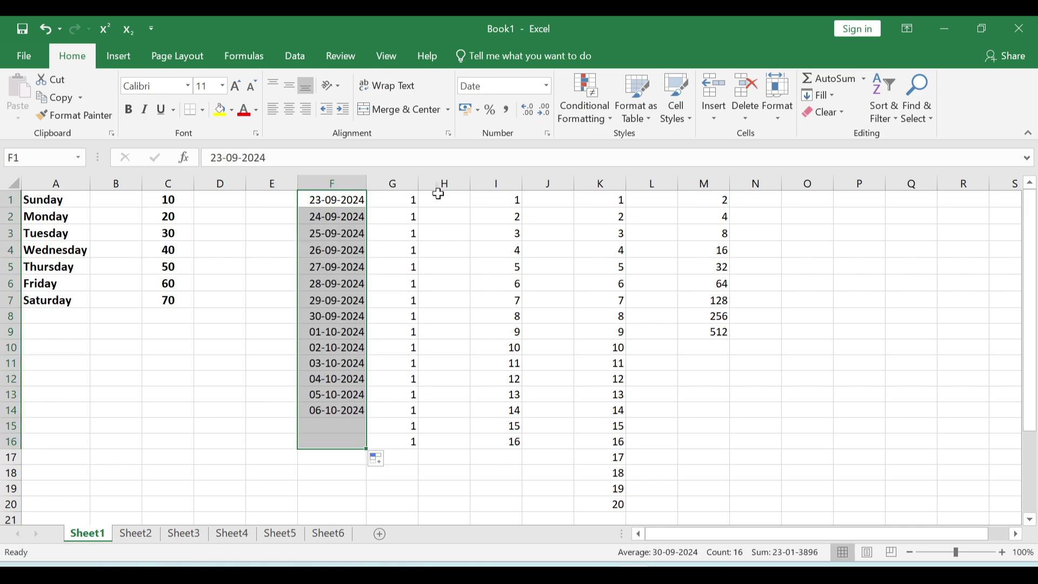
{"action": "left_click", "coordinate": [357, 272]}
{"action": "left_click", "coordinate": [318, 283]}
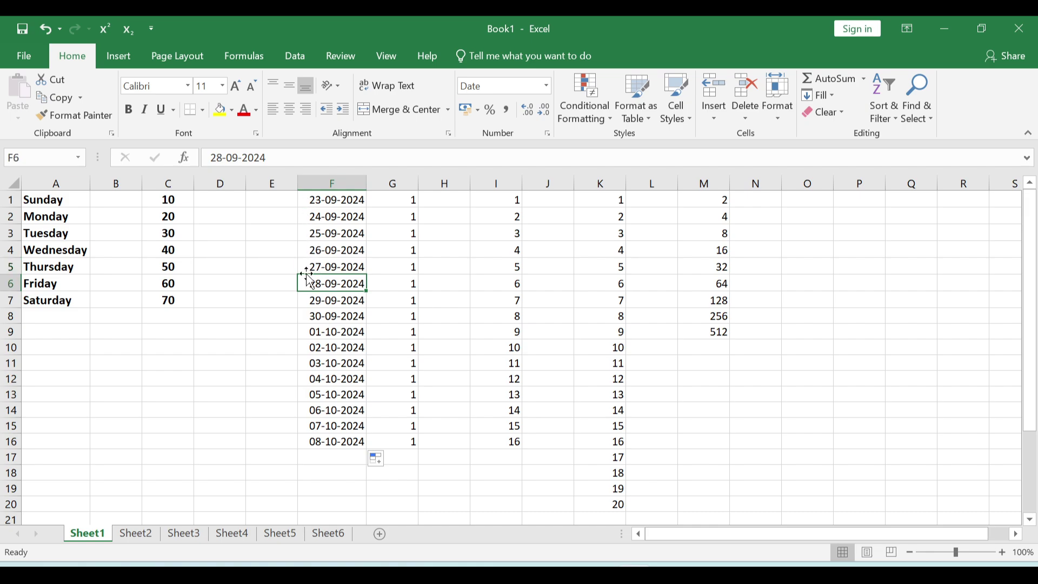
{"action": "left_click", "coordinate": [334, 237]}
- Clear the dates in F2:F16, leaving only the start date in F1
{"action": "left_click", "coordinate": [319, 300]}
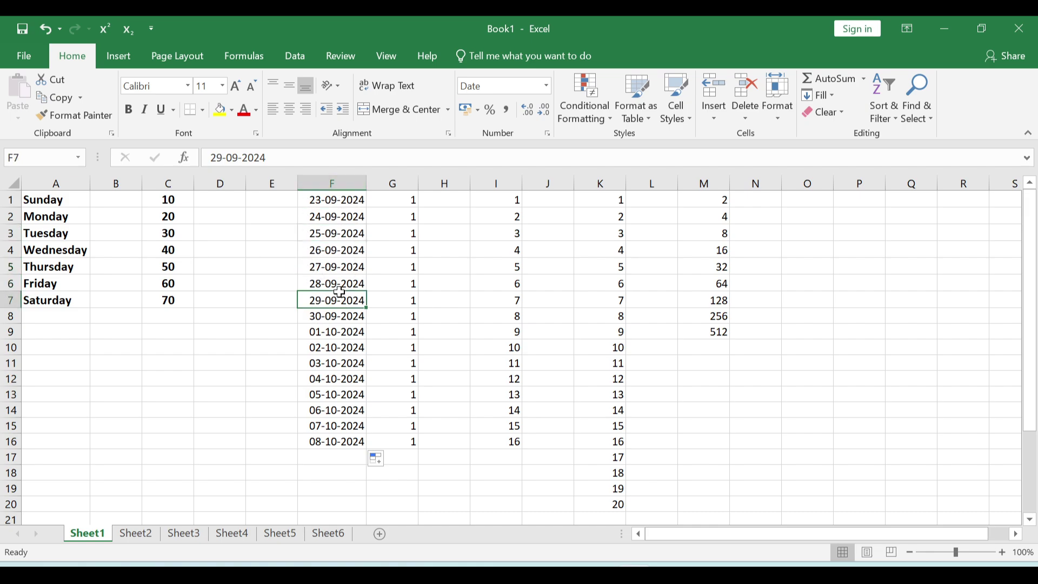
{"action": "left_click_drag", "start_coordinate": [339, 218], "coordinate": [349, 441]}
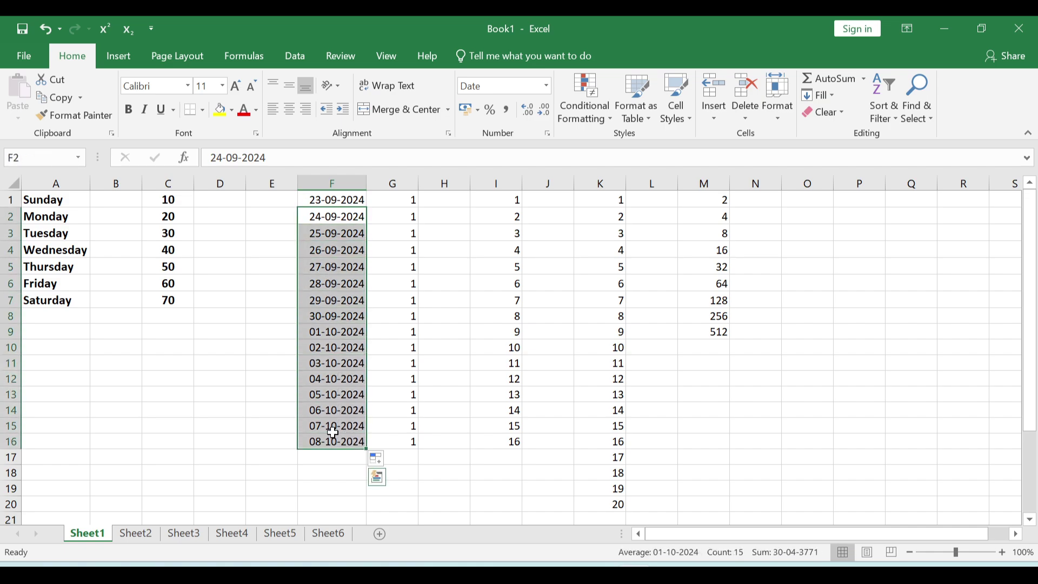
{"action": "key", "text": "BackSpace"}
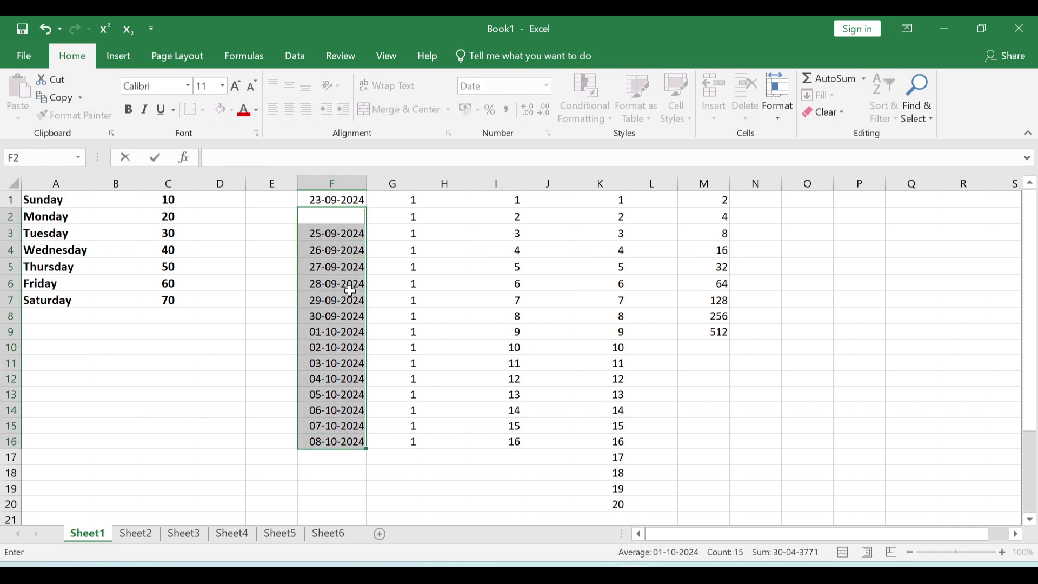
{"action": "key", "text": "ctrl+Return"}
{"action": "left_click", "coordinate": [333, 201]}
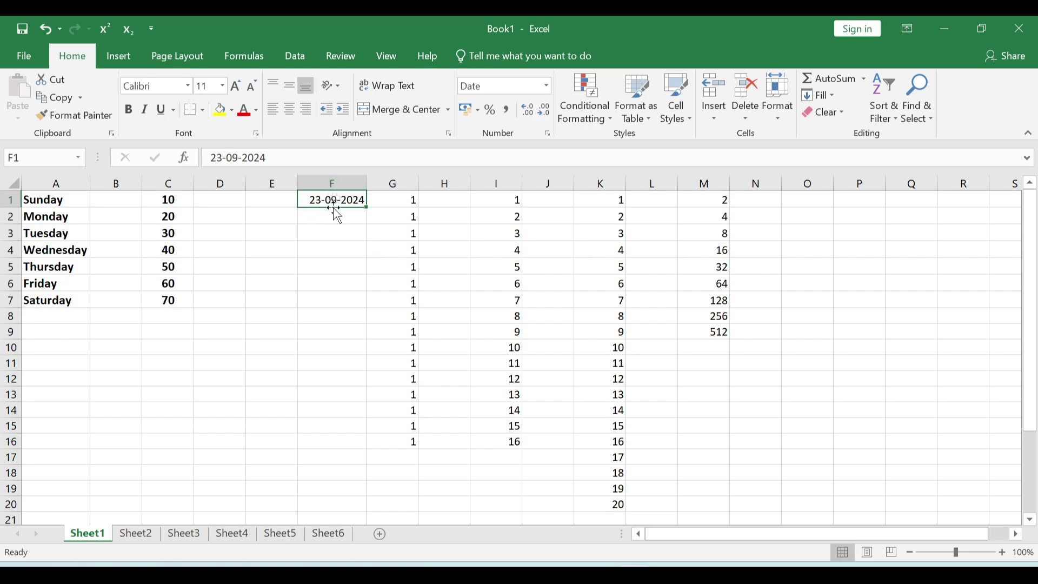
- Extend F1 down the column as a monthly date series stopping at 23-12-2024 in F4
{"action": "left_click", "coordinate": [819, 95]}
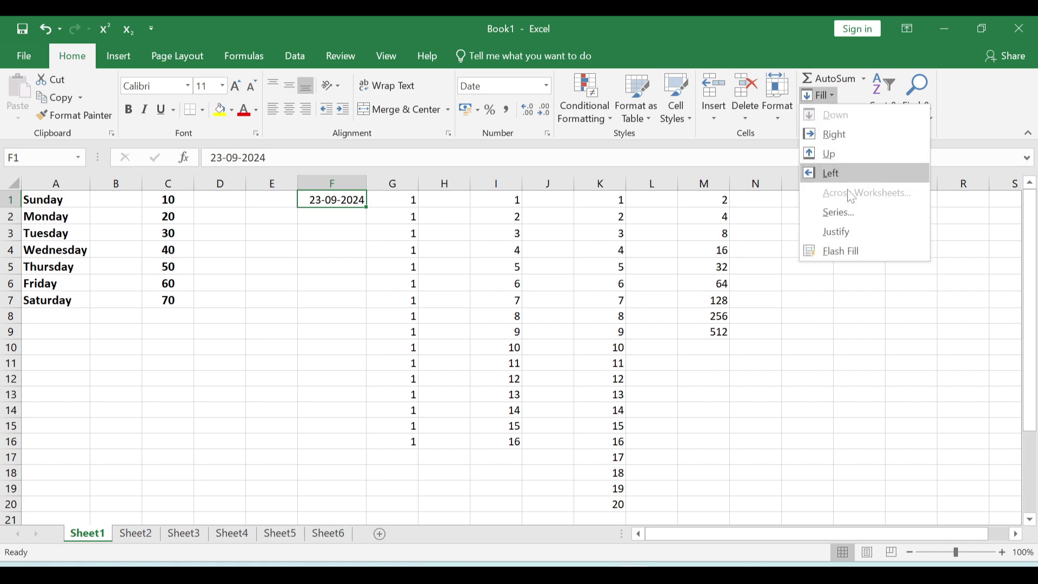
{"action": "left_click", "coordinate": [848, 209]}
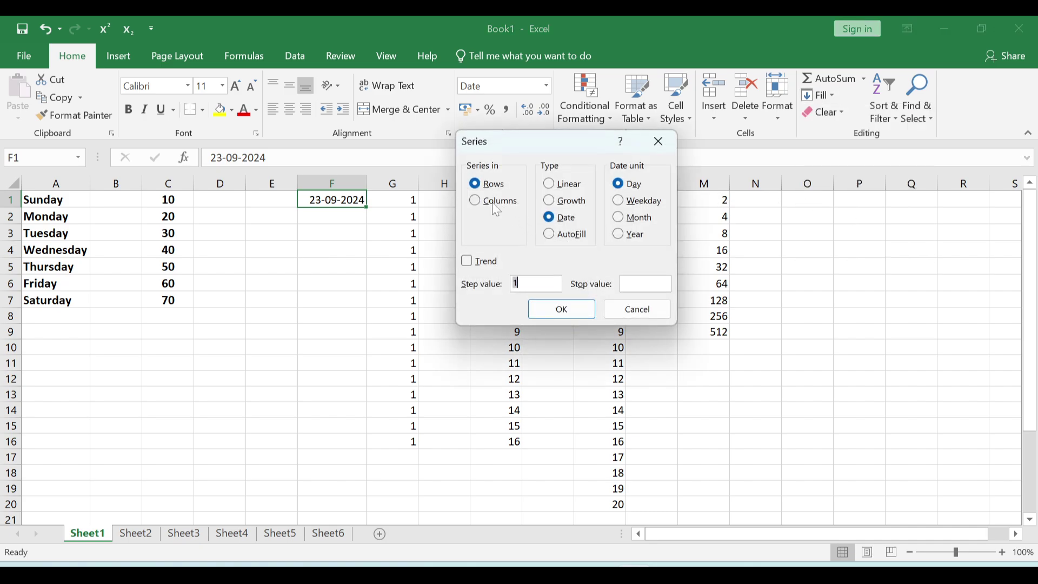
{"action": "left_click", "coordinate": [486, 203]}
{"action": "left_click", "coordinate": [633, 218]}
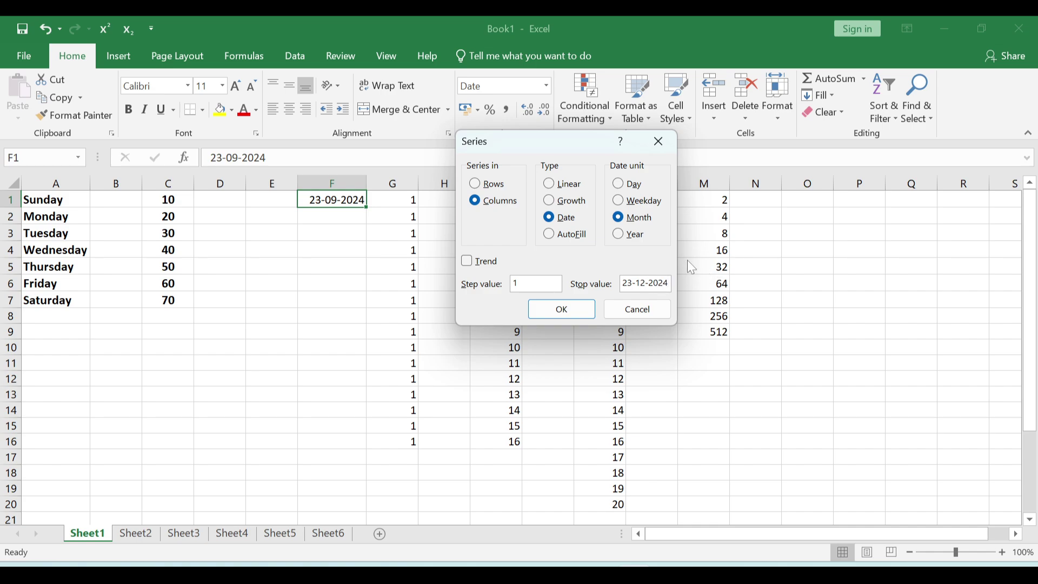
{"action": "left_click", "coordinate": [572, 304]}
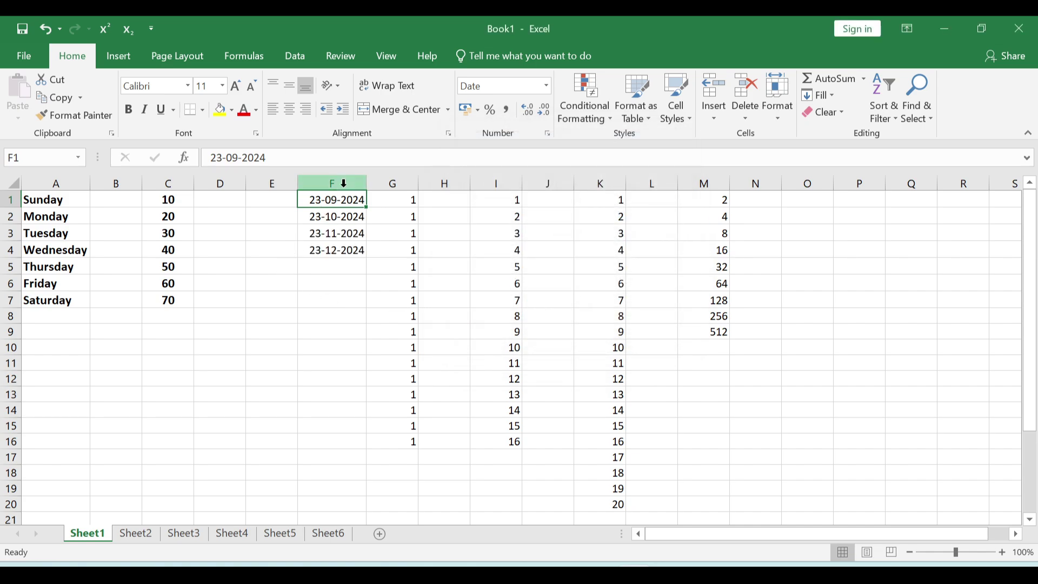
{"action": "left_click", "coordinate": [334, 249]}
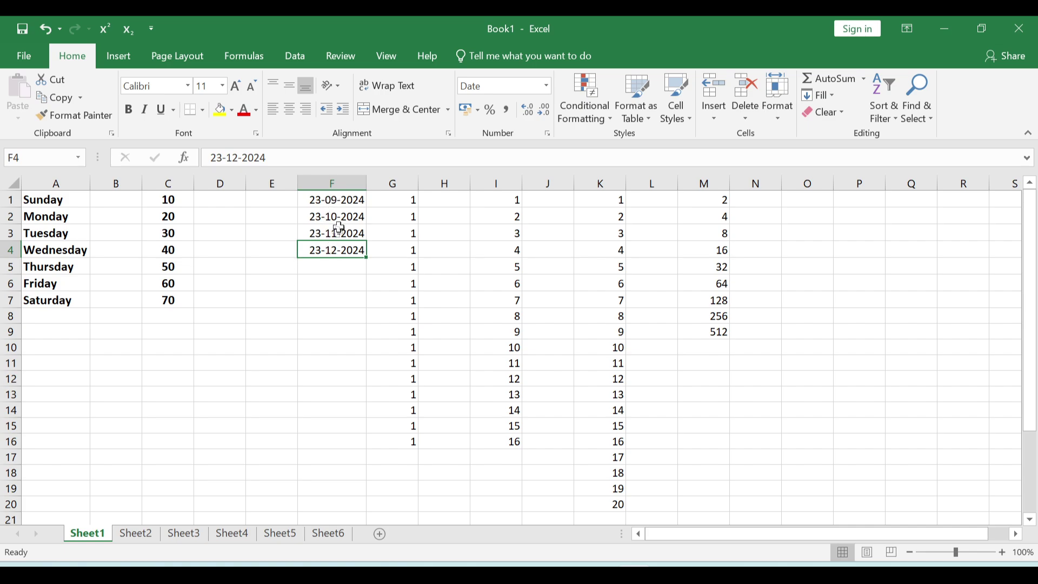
{"action": "left_click_drag", "start_coordinate": [340, 218], "coordinate": [348, 250]}
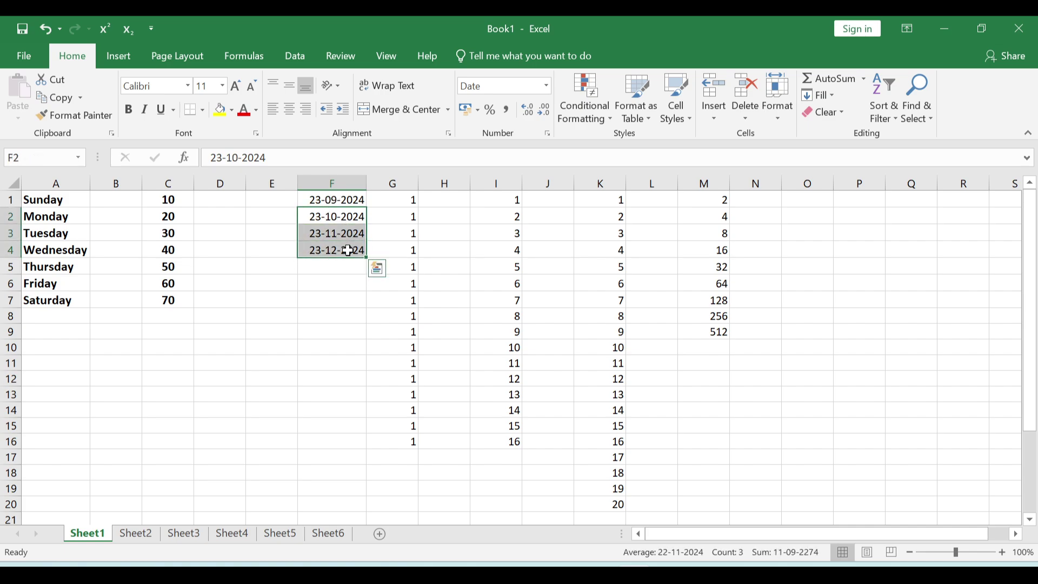
- Clear F2:F4 and fill yearly dates across row 1 from F1 to 23-09-2035 in Q1
{"action": "key", "text": "Delete"}
{"action": "left_click", "coordinate": [344, 231]}
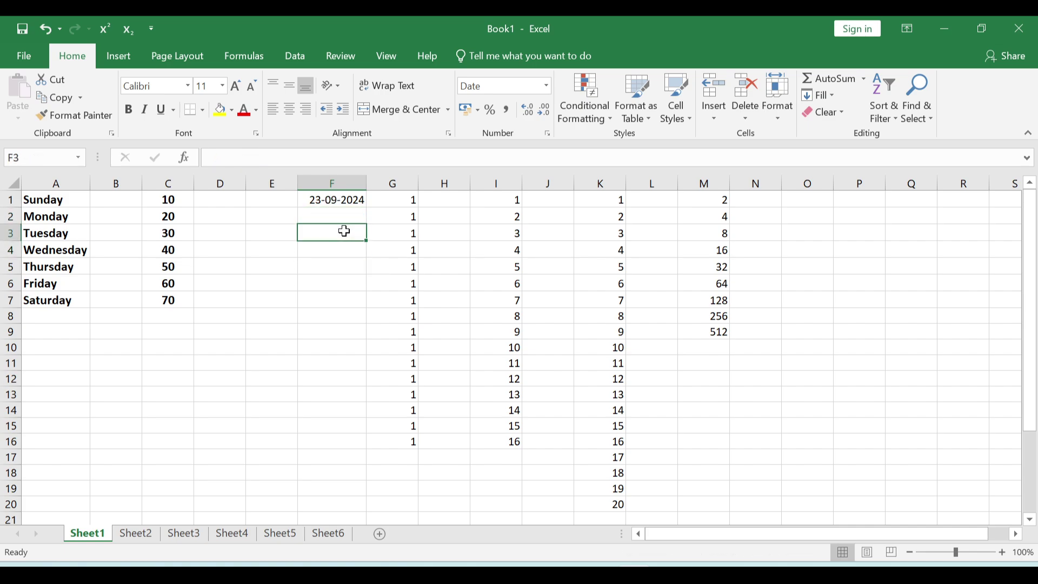
{"action": "left_click", "coordinate": [354, 200]}
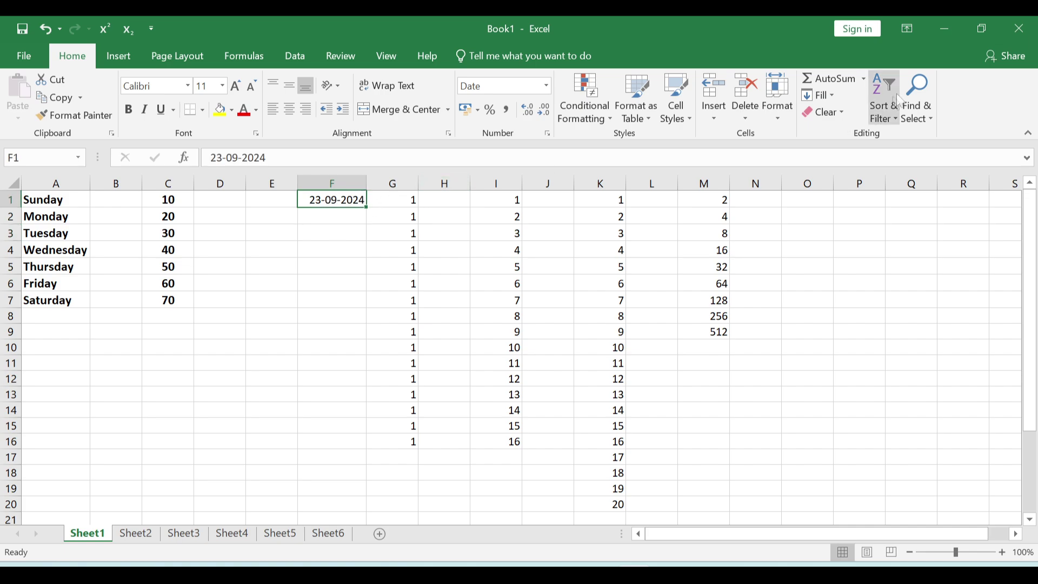
{"action": "left_click", "coordinate": [834, 103]}
{"action": "left_click", "coordinate": [838, 212]}
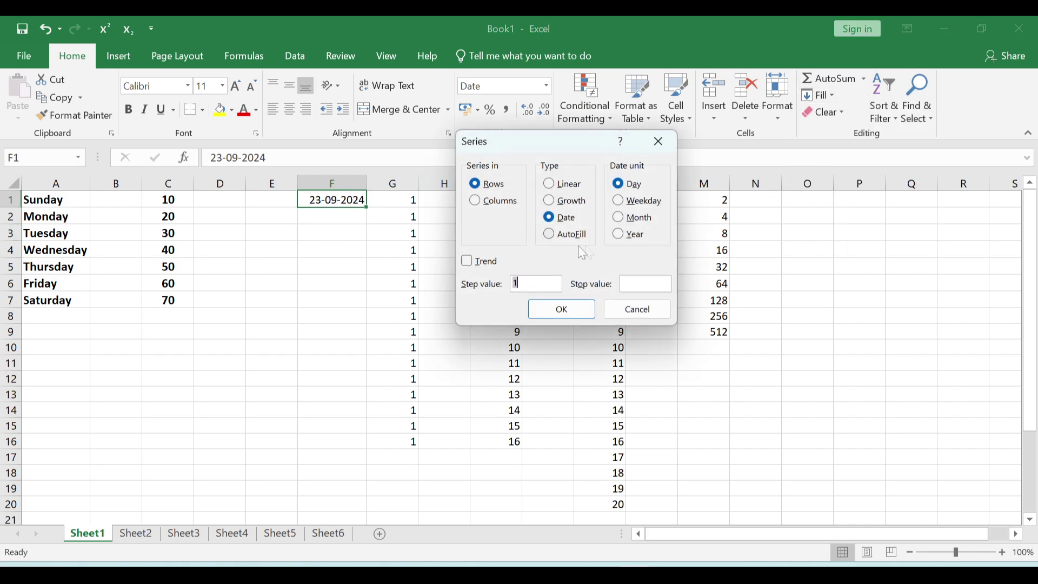
{"action": "left_click", "coordinate": [620, 236]}
{"action": "left_click", "coordinate": [560, 309]}
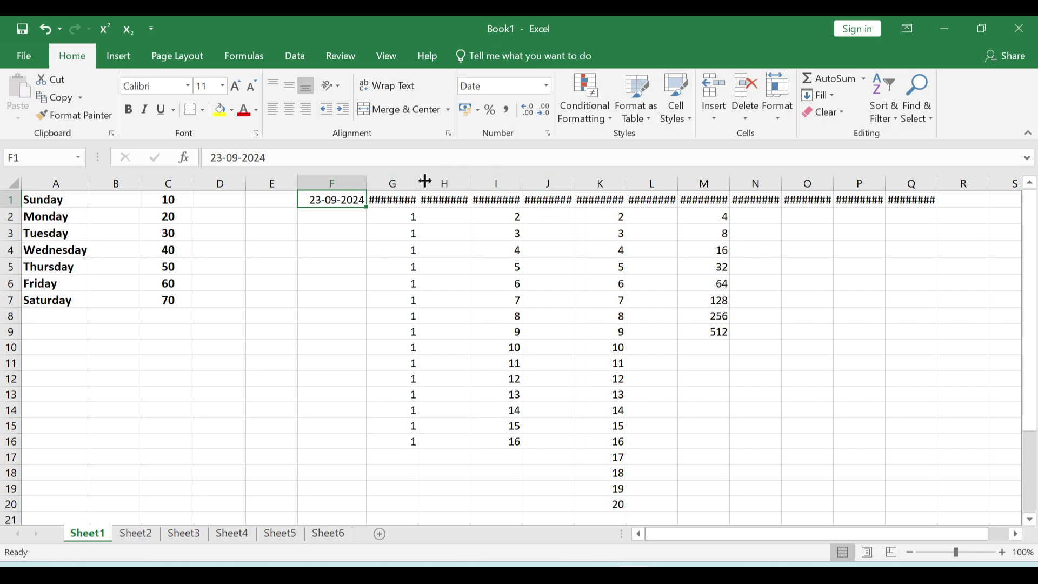
- Widen the columns and AutoFit row 1's column widths so every date shows fully
{"action": "left_click_drag", "start_coordinate": [425, 181], "coordinate": [596, 180]}
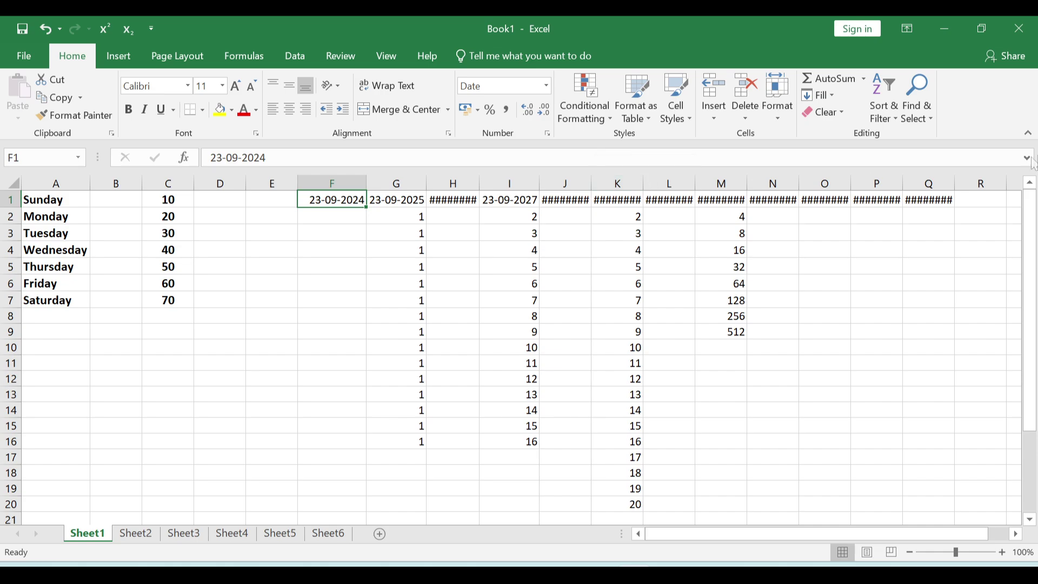
{"action": "double_click", "coordinate": [955, 180]}
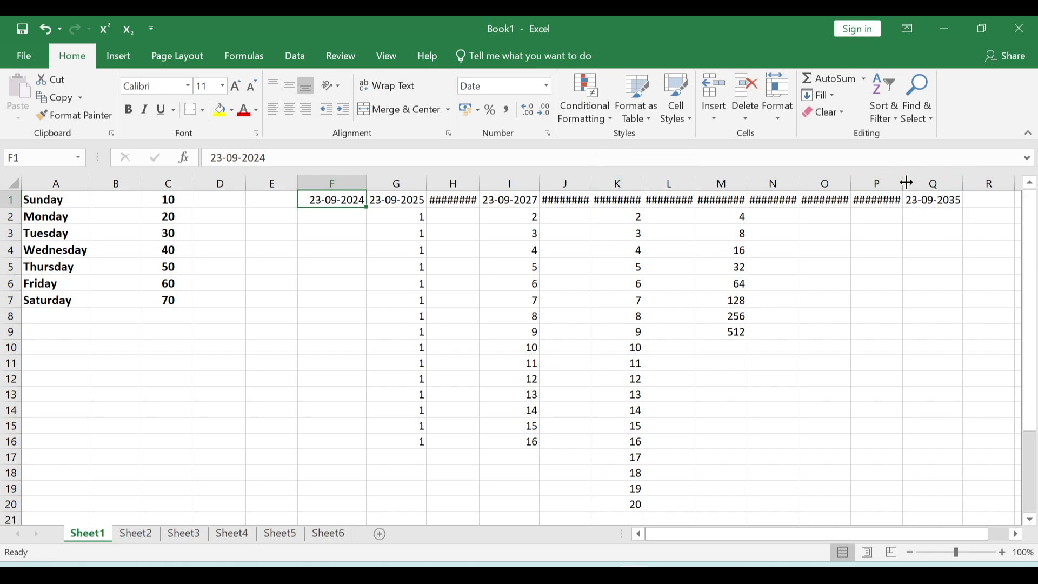
{"action": "left_click", "coordinate": [10, 200]}
{"action": "left_click", "coordinate": [773, 111]}
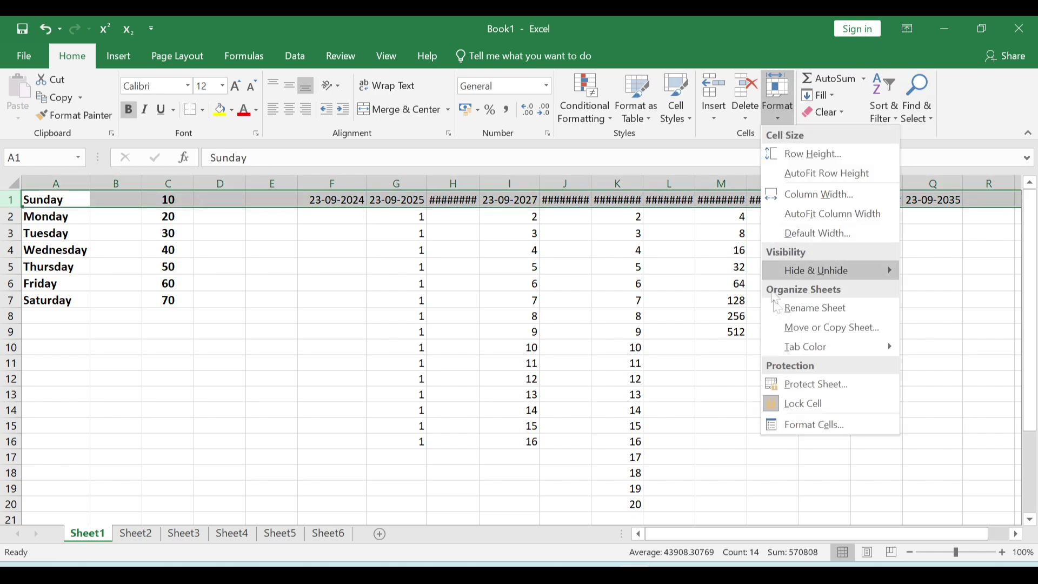
{"action": "left_click", "coordinate": [825, 214]}
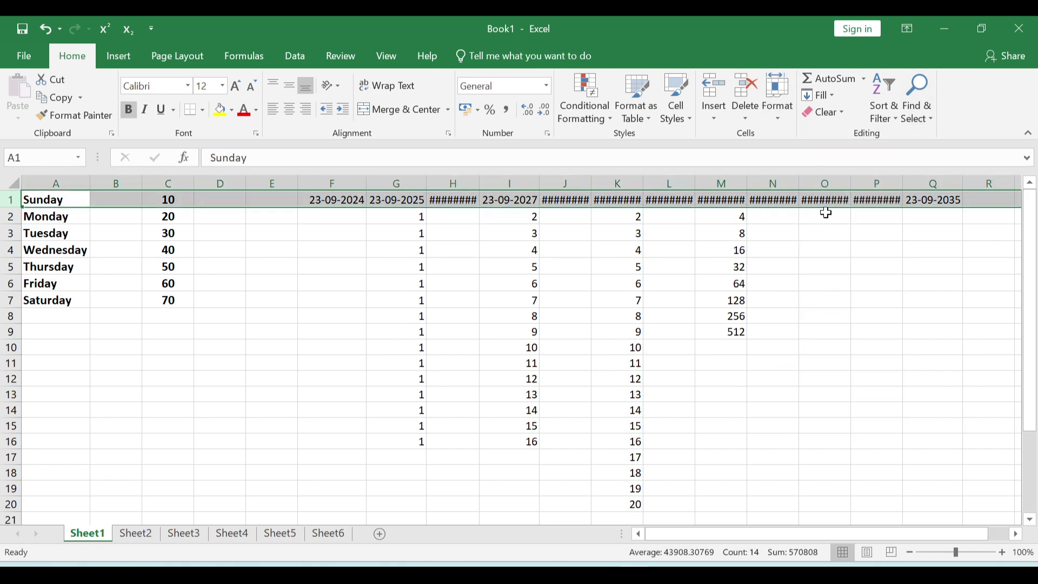
{"action": "left_click", "coordinate": [676, 282]}
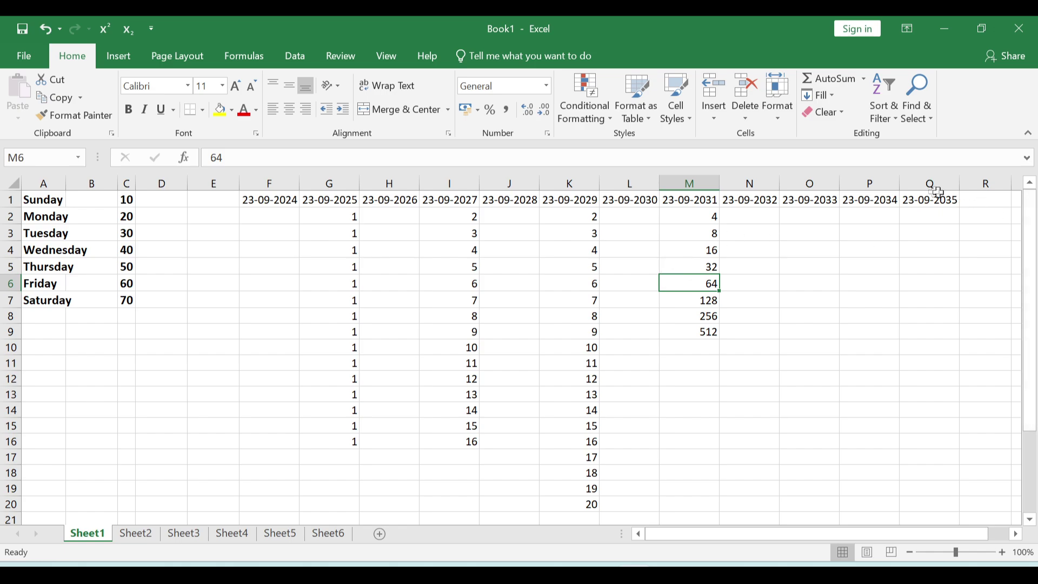
- Put 1 in F4 and 100 in F17, formatting F4 as a plain number
{"action": "left_click", "coordinate": [750, 379]}
{"action": "left_click_drag", "start_coordinate": [271, 251], "coordinate": [271, 267]}
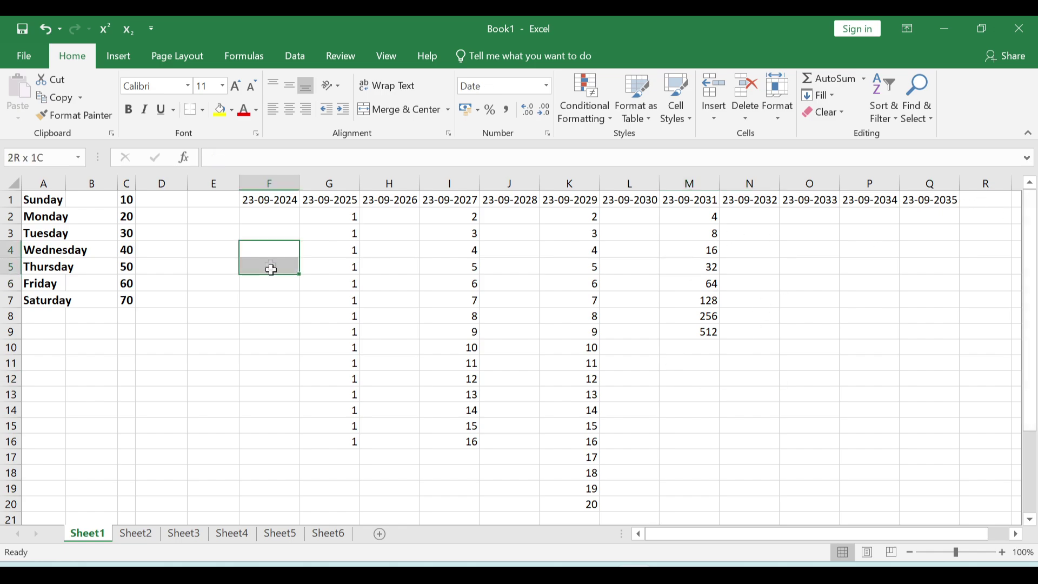
{"action": "left_click", "coordinate": [272, 253]}
{"action": "type", "text": "1"}
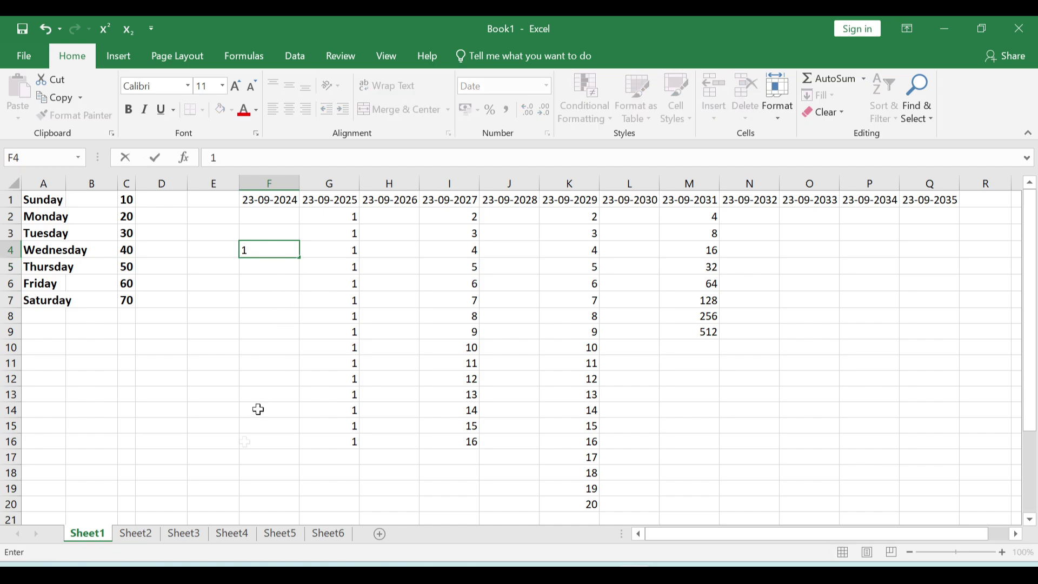
{"action": "left_click", "coordinate": [261, 457]}
{"action": "type", "text": "100"}
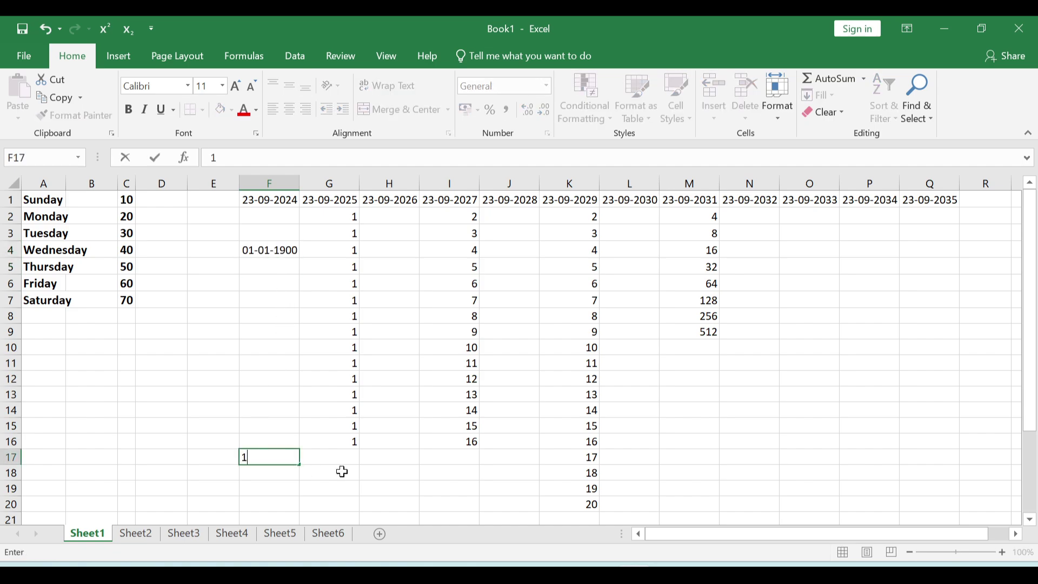
{"action": "left_click", "coordinate": [278, 264]}
{"action": "left_click", "coordinate": [270, 252]}
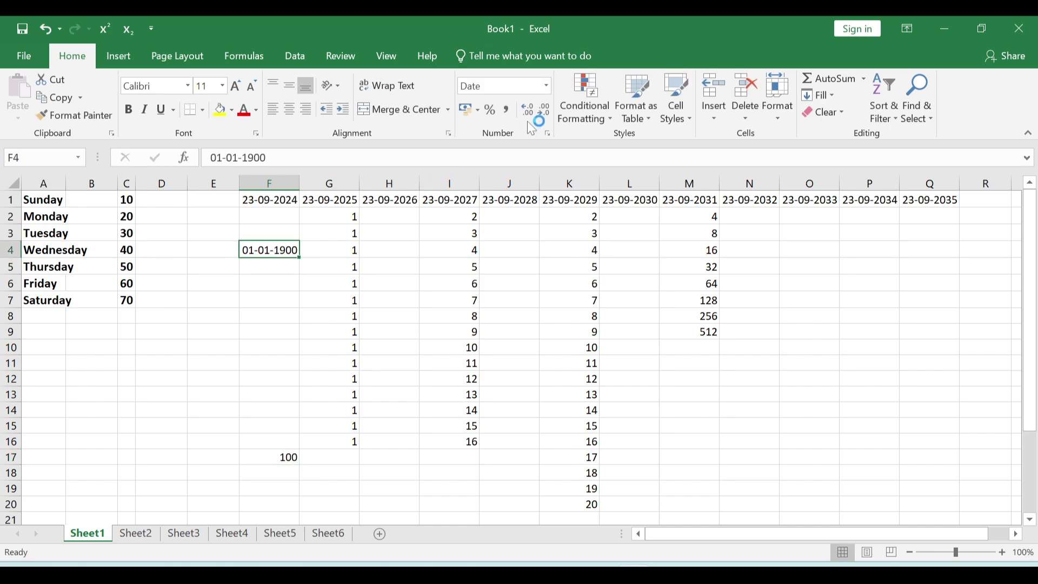
{"action": "left_click", "coordinate": [547, 87]}
{"action": "left_click", "coordinate": [512, 110]}
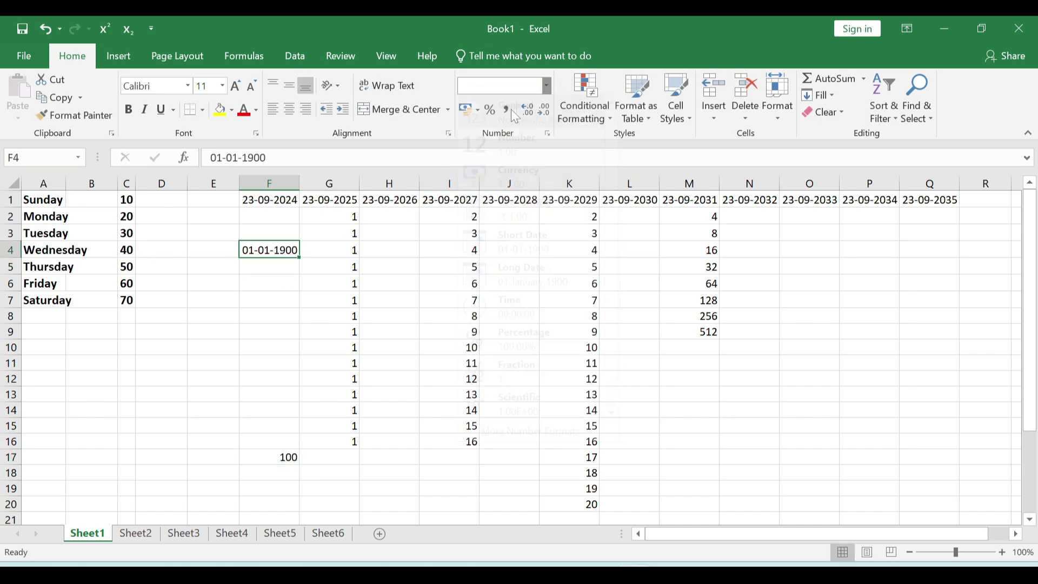
{"action": "key", "text": "Down"}
{"action": "key", "text": "Down"}
{"action": "key", "text": "Down"}
{"action": "key", "text": "Down"}
{"action": "key", "text": "Down"}
{"action": "key", "text": "Down"}
{"action": "key", "text": "Down"}
- Fill the cells between F4 and F17 with a linear Trend series from 1 to 100
{"action": "left_click_drag", "start_coordinate": [278, 251], "coordinate": [284, 443]}
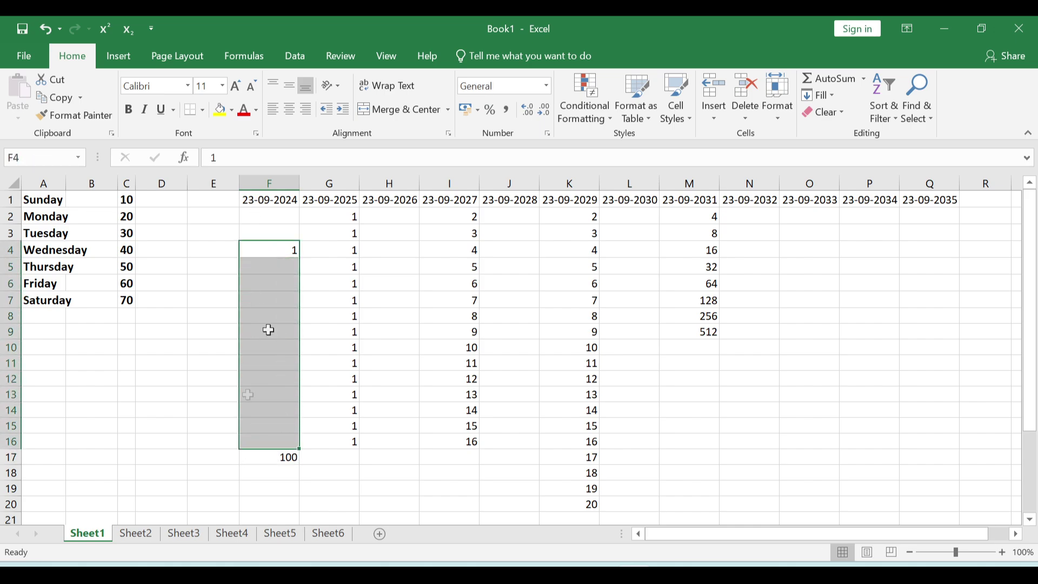
{"action": "left_click_drag", "start_coordinate": [269, 251], "coordinate": [271, 458]}
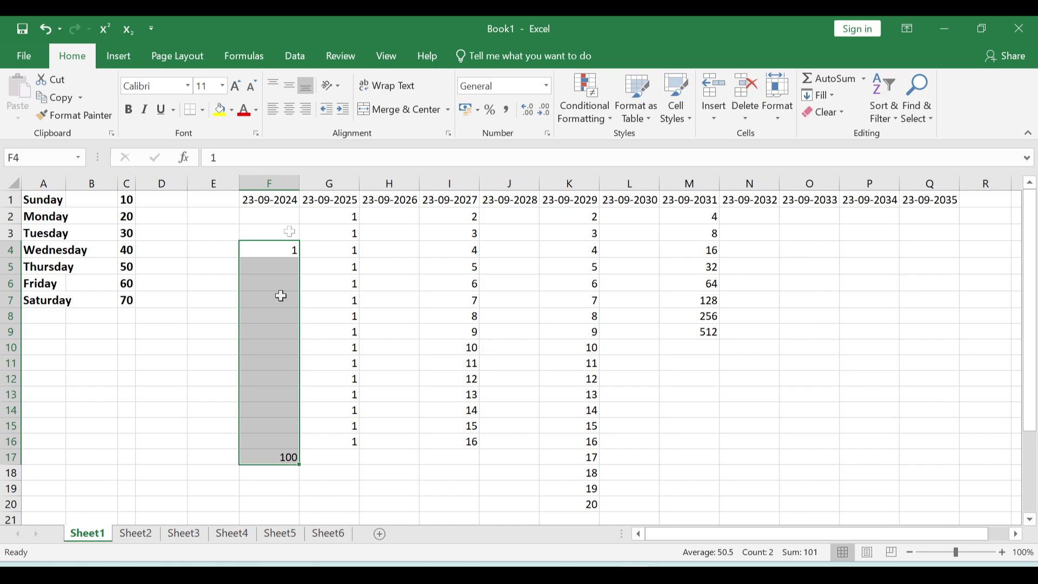
{"action": "left_click", "coordinate": [819, 95]}
{"action": "left_click", "coordinate": [822, 217]}
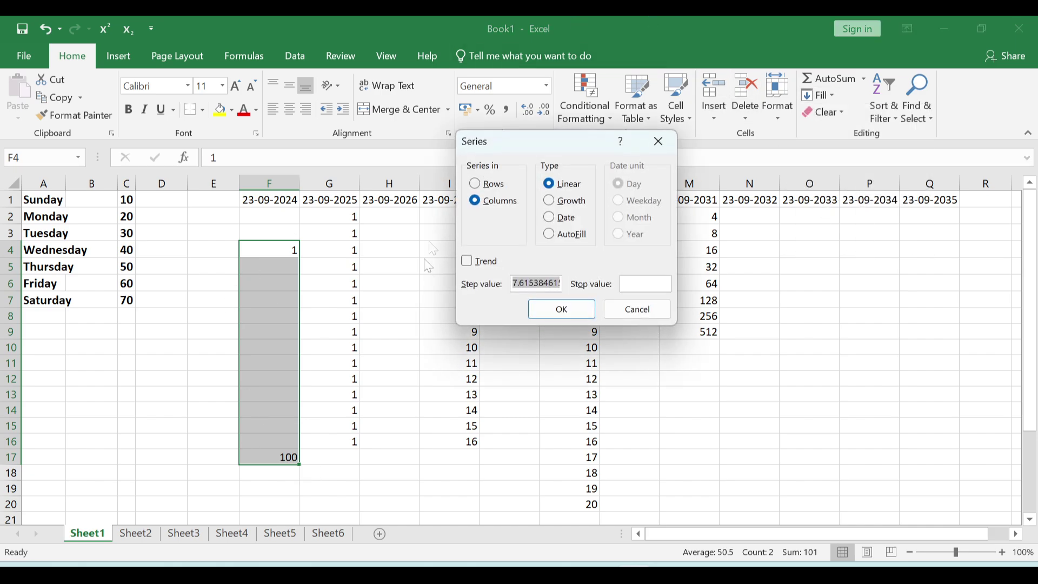
{"action": "left_click", "coordinate": [478, 263]}
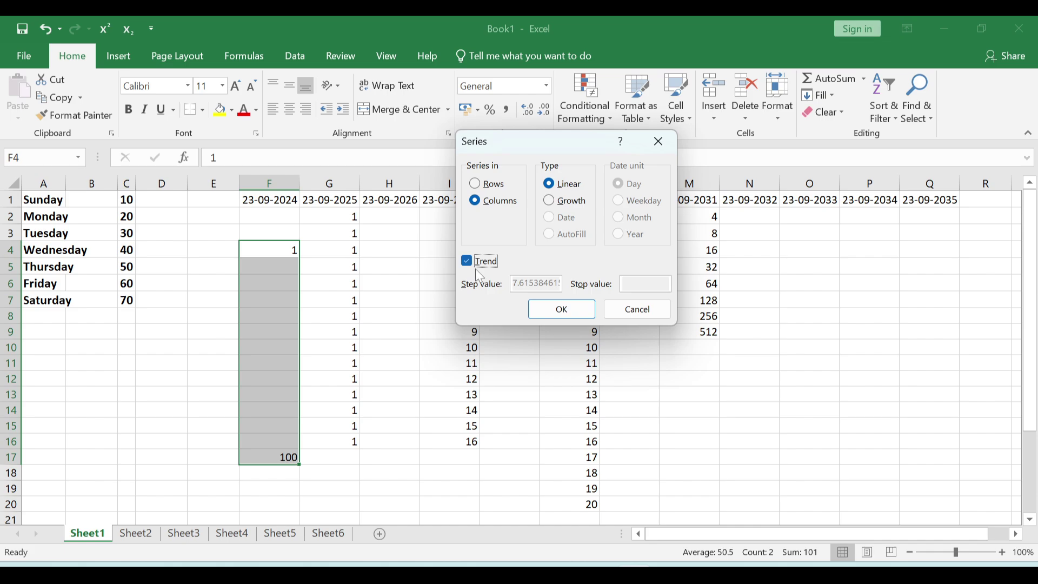
{"action": "left_click", "coordinate": [561, 308]}
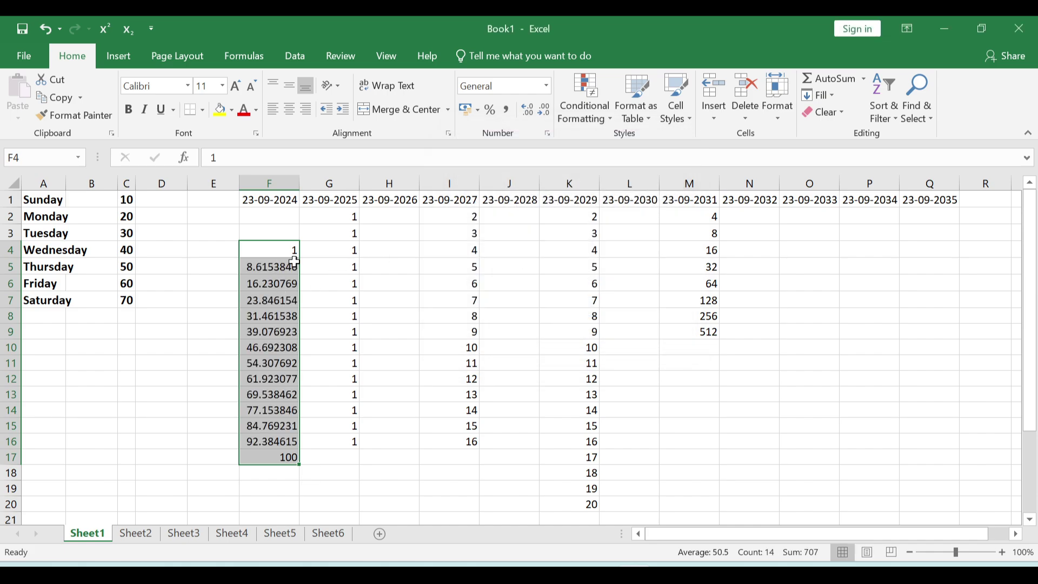
- Decrease decimals on F5:F16 so the trend values display as whole numbers 9–92
{"action": "left_click_drag", "start_coordinate": [286, 269], "coordinate": [269, 439]}
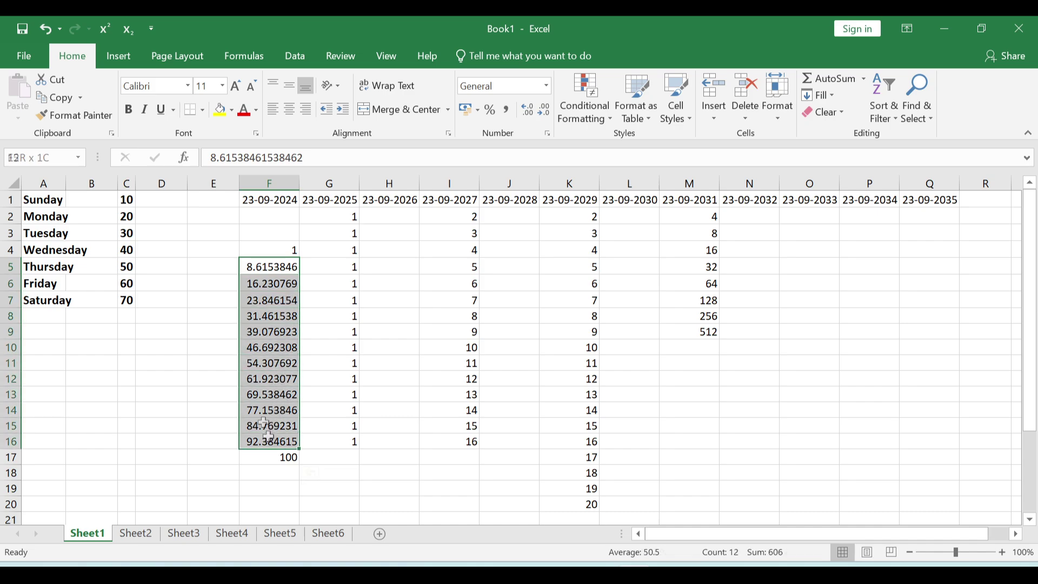
{"action": "left_click", "coordinate": [545, 111]}
{"action": "left_click", "coordinate": [545, 110]}
{"action": "left_click", "coordinate": [545, 110]}
{"action": "left_click", "coordinate": [544, 111]}
{"action": "left_click", "coordinate": [545, 111]}
{"action": "left_click", "coordinate": [545, 110]}
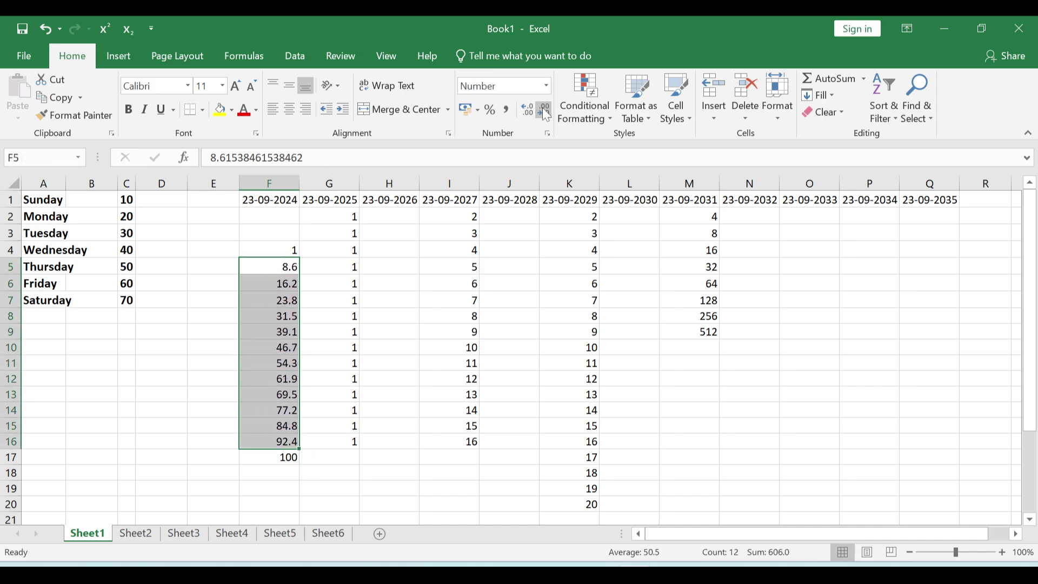
{"action": "left_click", "coordinate": [544, 111]}
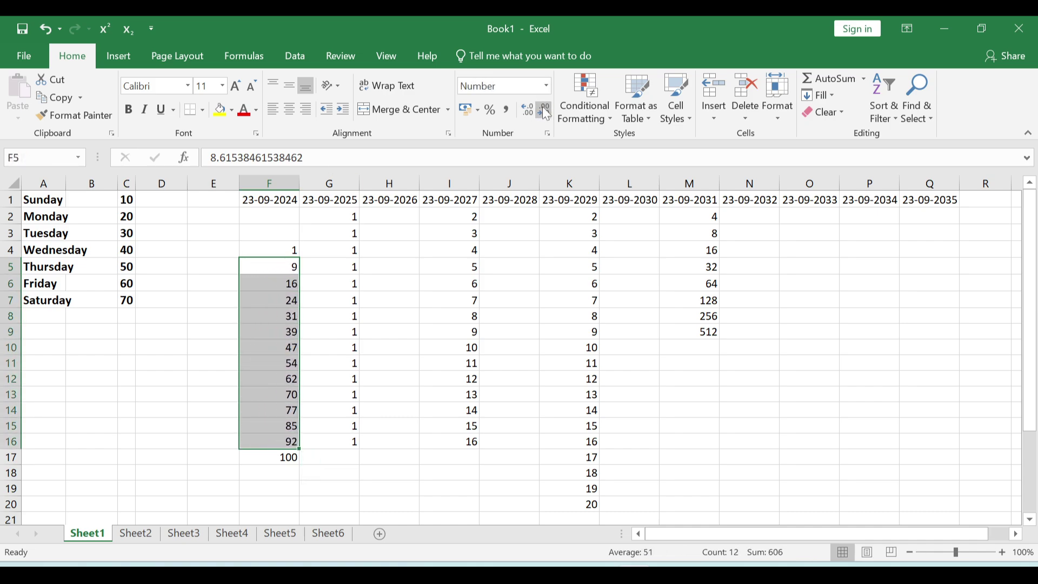
{"action": "left_click", "coordinate": [287, 332]}
{"action": "left_click", "coordinate": [274, 285]}
{"action": "left_click_drag", "start_coordinate": [285, 267], "coordinate": [287, 381]}
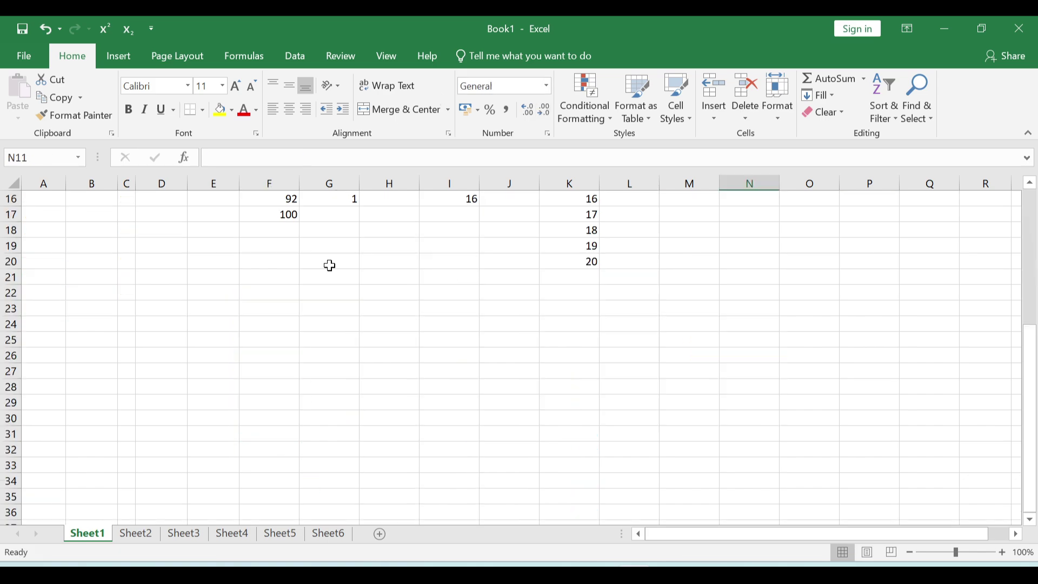
{"action": "scroll", "coordinate": [329, 265], "scroll_direction": "down", "scroll_amount": 2}
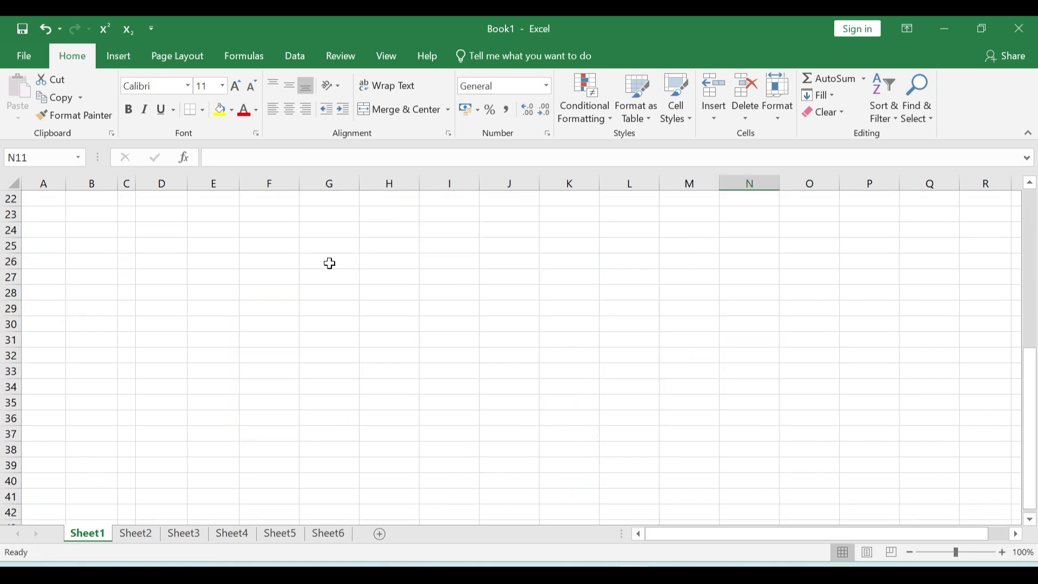
- Enter a person's full name in G24 and split its words down column G with Fill > Justify
{"action": "left_click", "coordinate": [344, 232]}
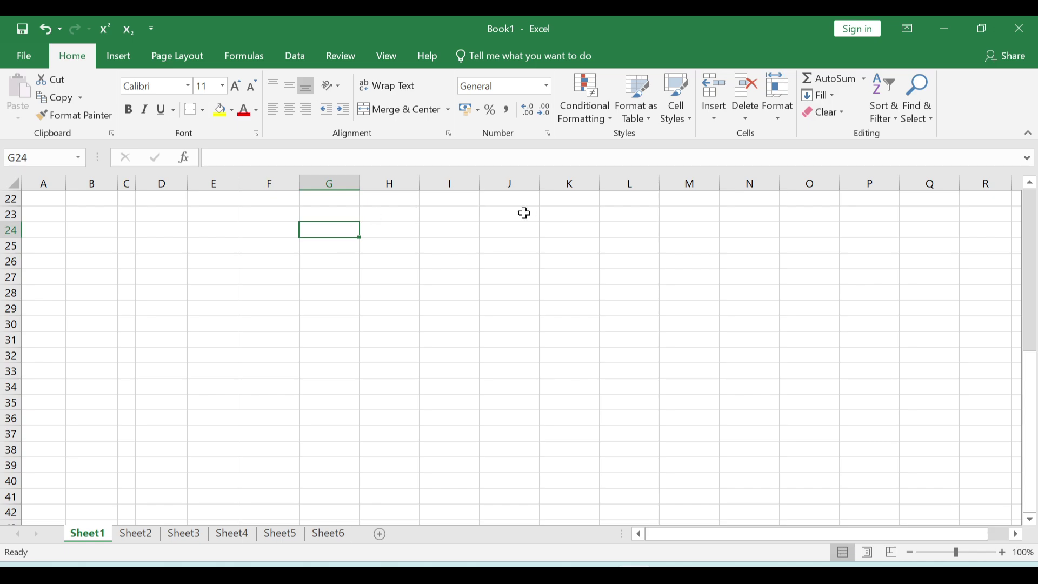
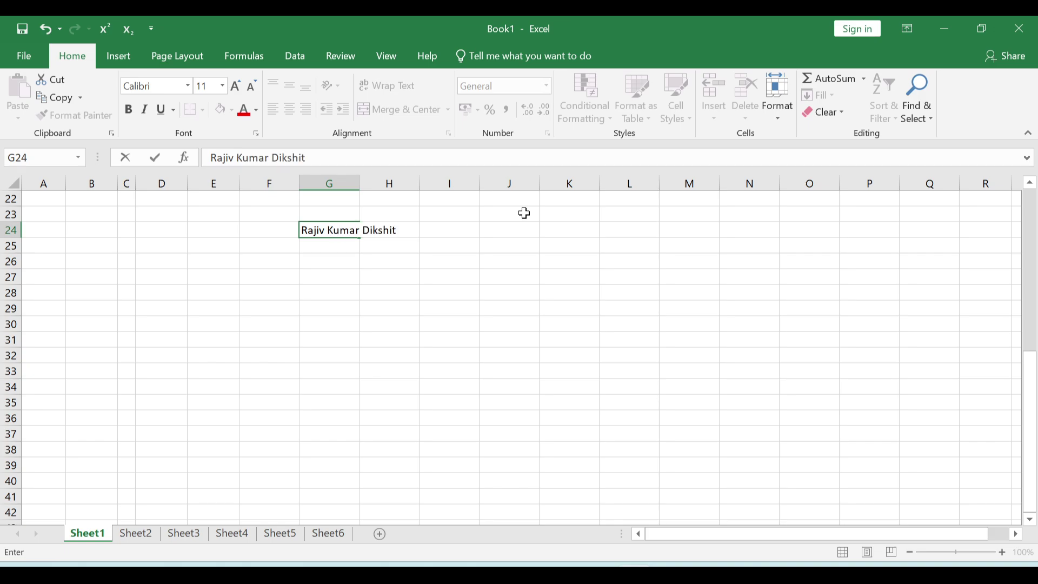
{"action": "left_click", "coordinate": [319, 281]}
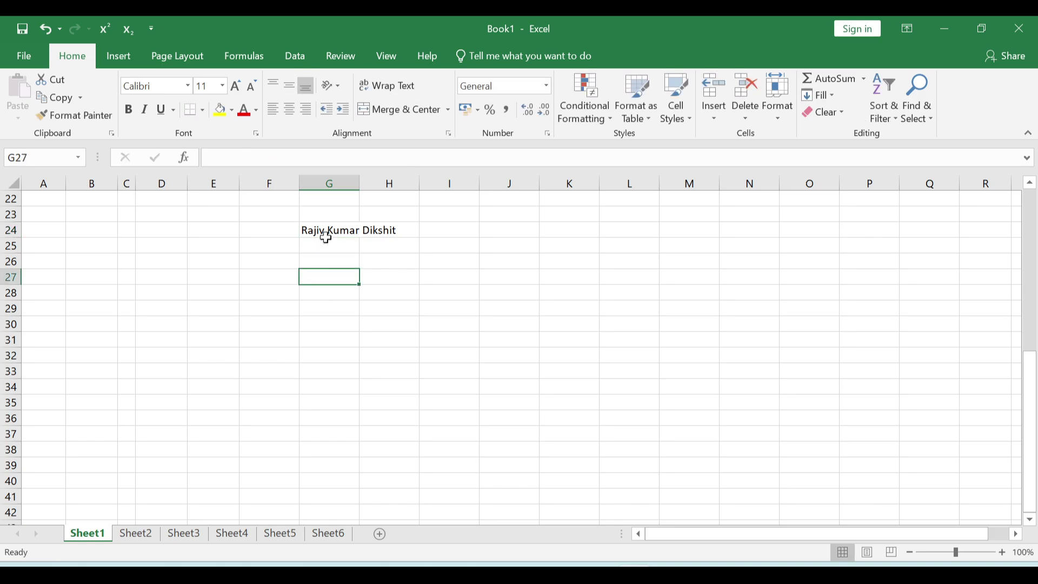
{"action": "left_click", "coordinate": [328, 231]}
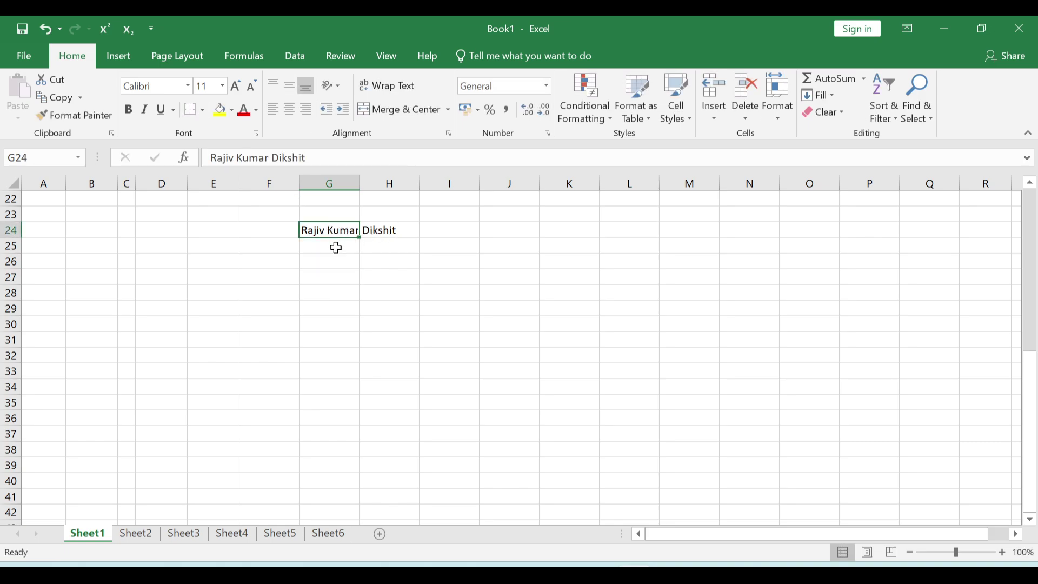
{"action": "left_click", "coordinate": [826, 99]}
{"action": "left_click", "coordinate": [837, 232]}
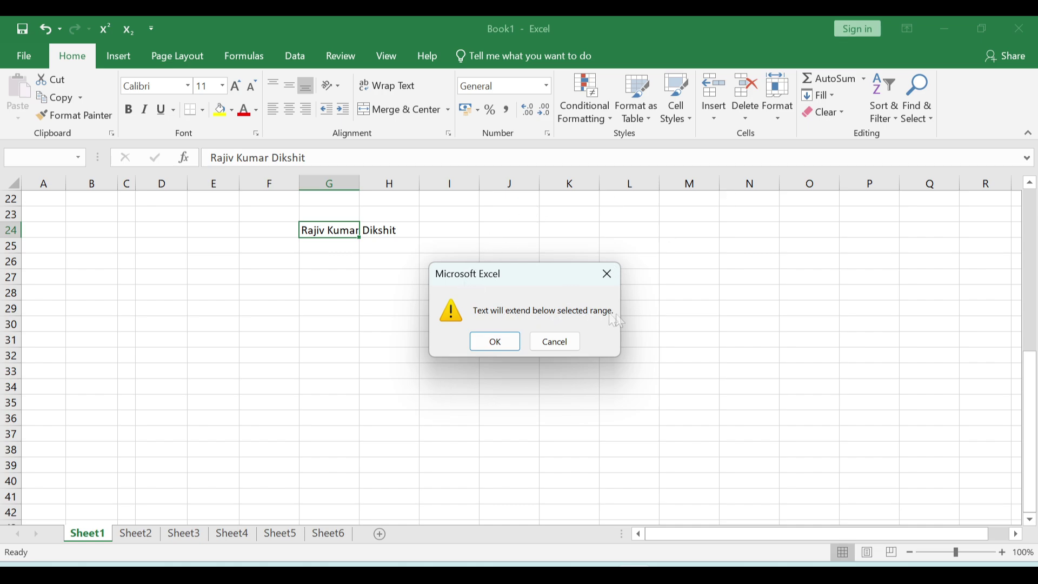
{"action": "left_click", "coordinate": [495, 341]}
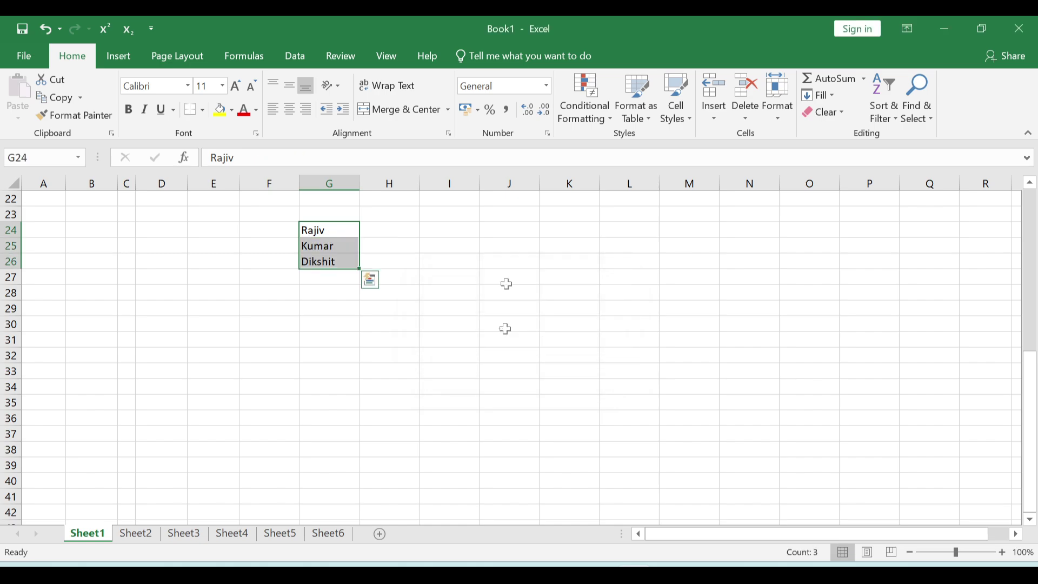
- Check the split words in G24, G25 and G26, then pick empty cell G39
{"action": "left_click", "coordinate": [405, 275]}
{"action": "left_click", "coordinate": [333, 229]}
{"action": "left_click", "coordinate": [334, 245]}
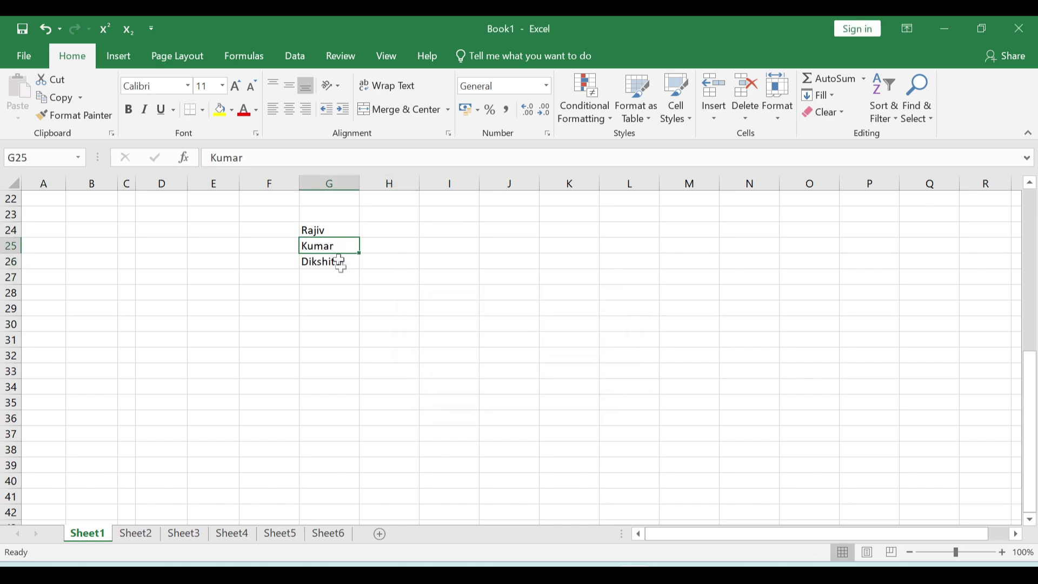
{"action": "left_click", "coordinate": [339, 261]}
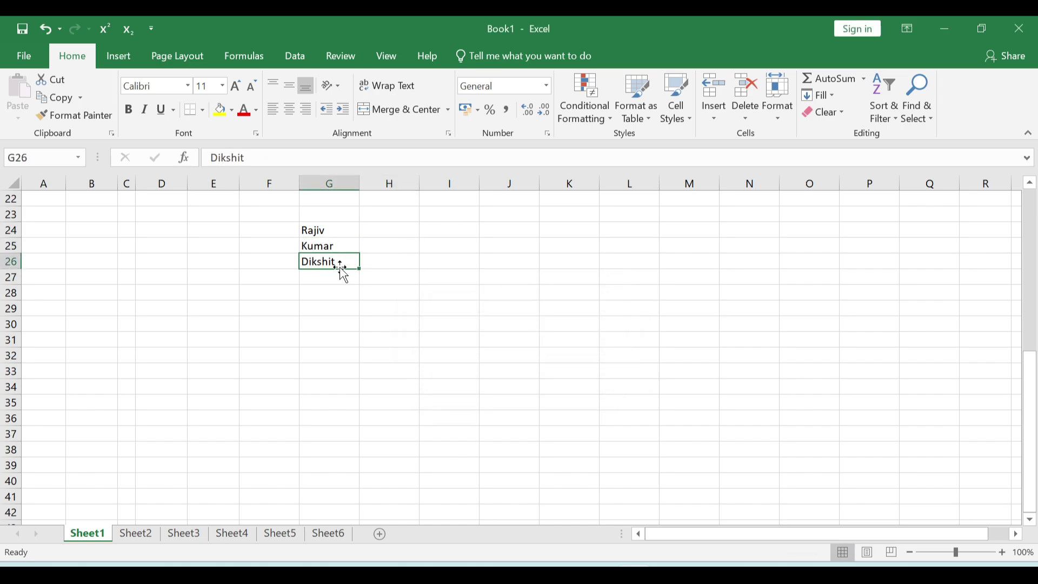
{"action": "scroll", "coordinate": [341, 268], "scroll_direction": "down", "scroll_amount": 5}
{"action": "left_click", "coordinate": [329, 229]}
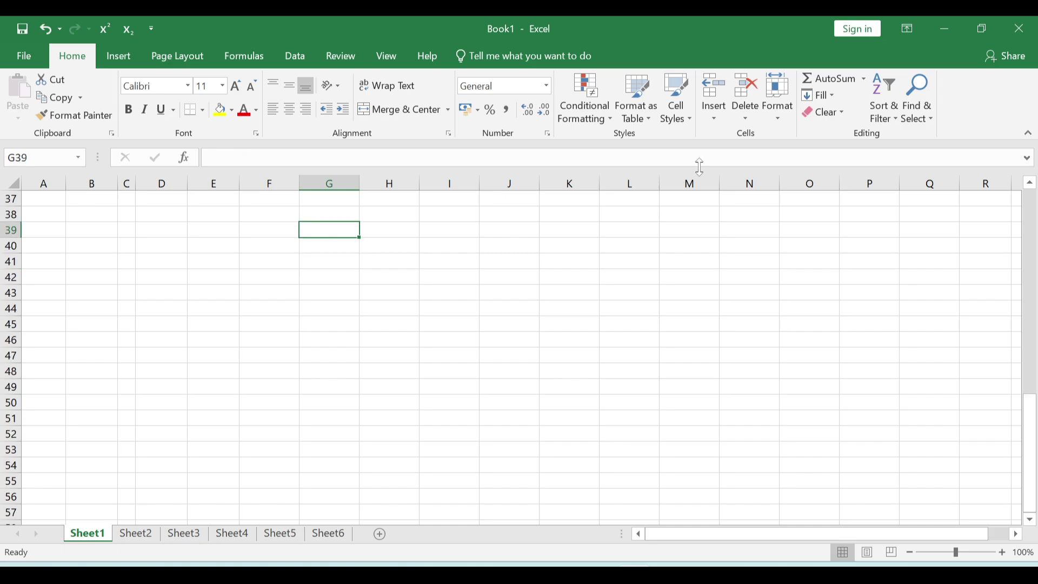
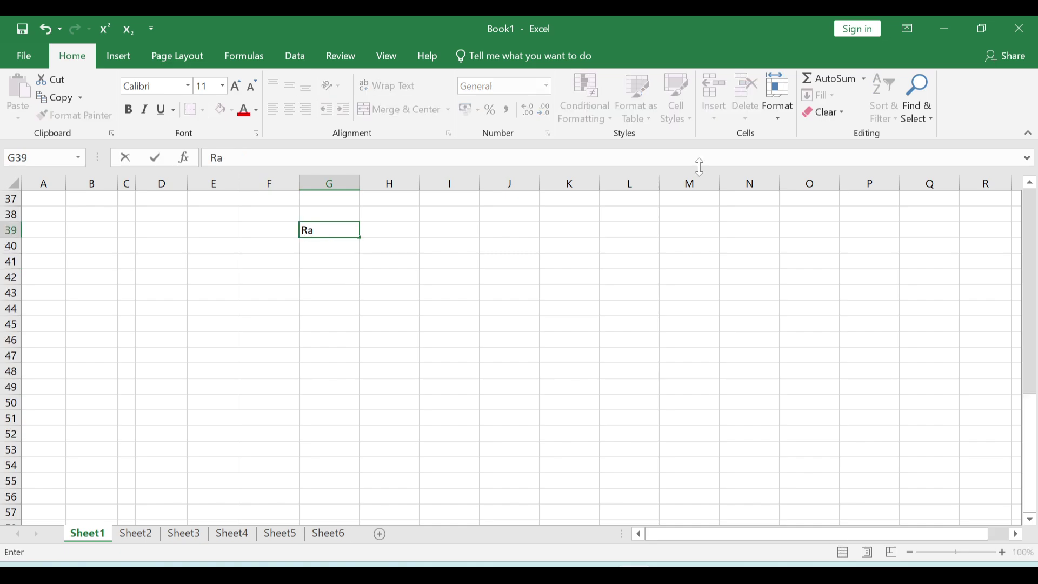
- Enter full names in the Name Surname list and select G38:G42
{"action": "key", "text": "Return"}
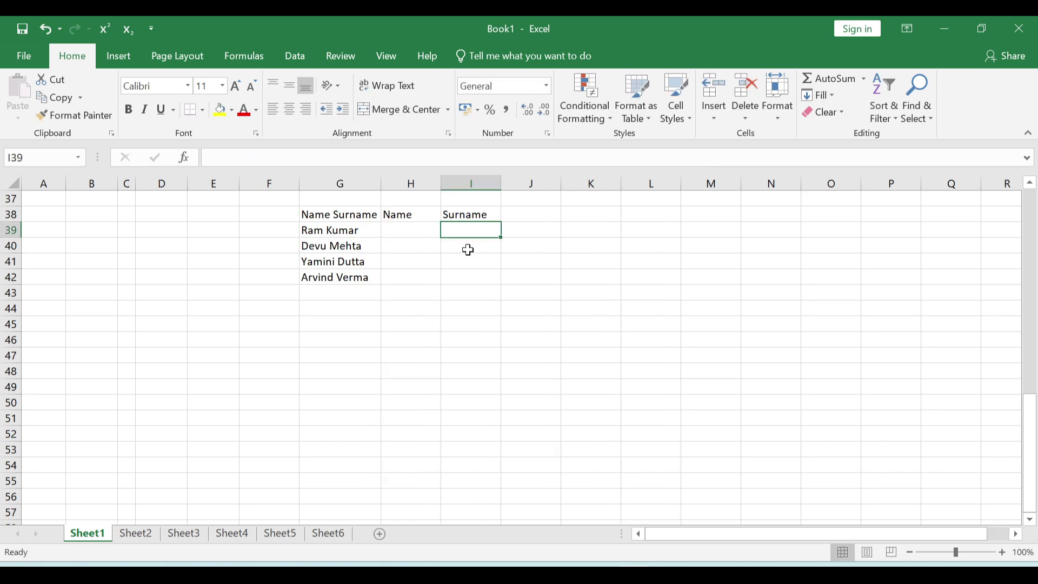
{"action": "left_click", "coordinate": [469, 248]}
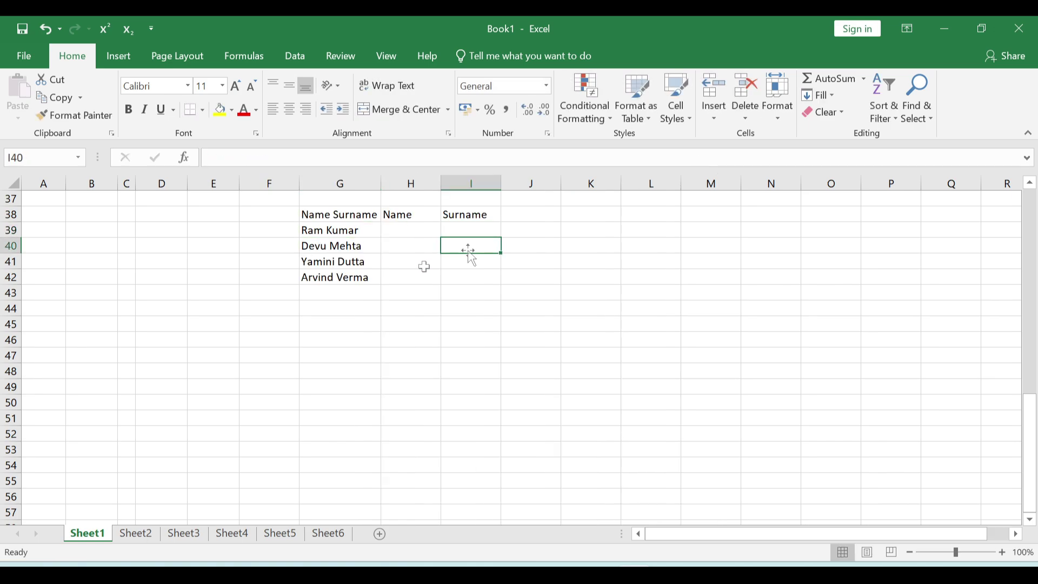
{"action": "left_click", "coordinate": [343, 216]}
{"action": "left_click_drag", "start_coordinate": [343, 215], "coordinate": [331, 275]}
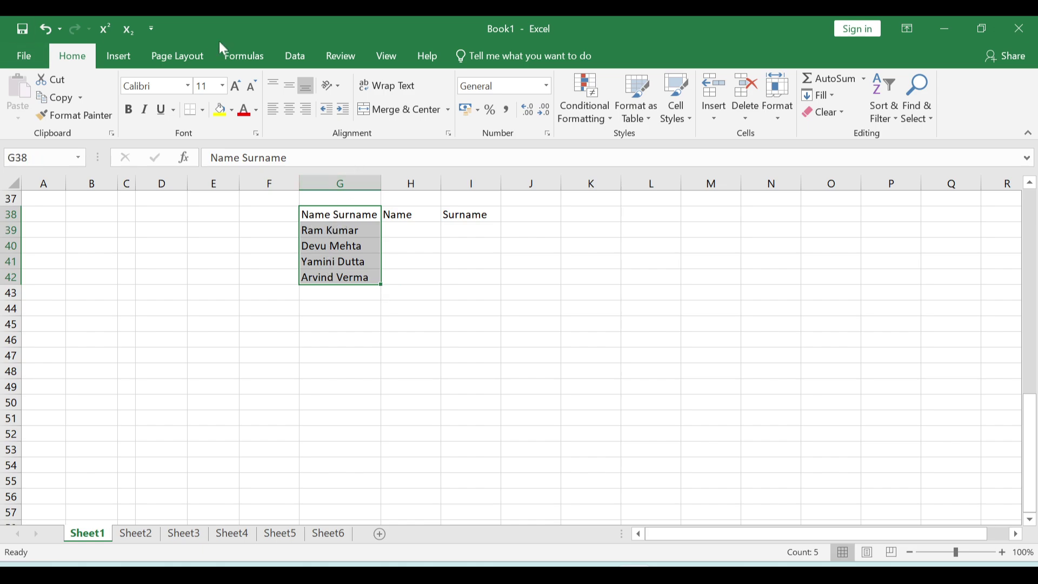
- Flash Fill the first names from the full names into the Name column H
{"action": "left_click", "coordinate": [406, 216]}
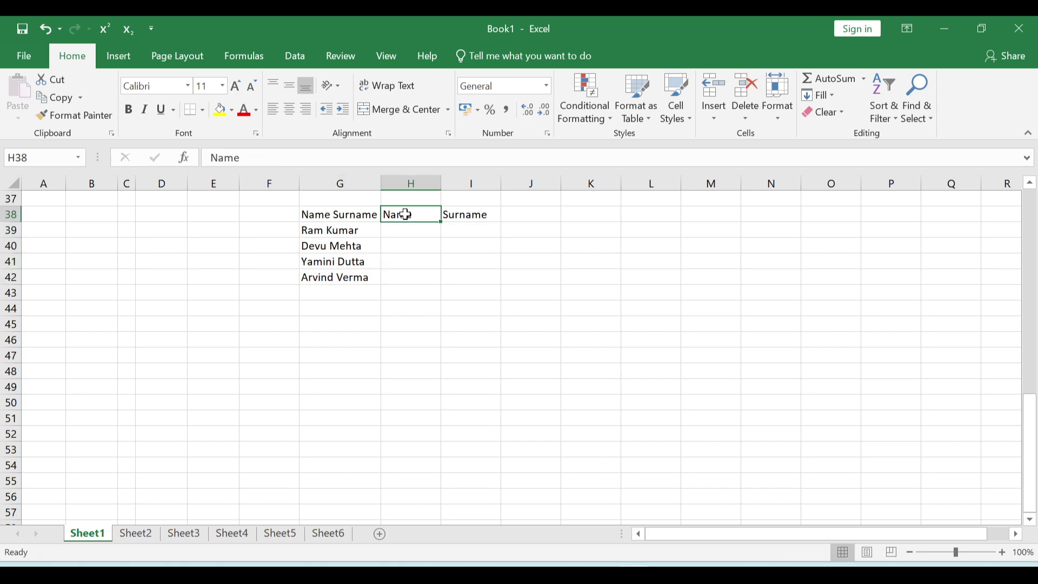
{"action": "left_click", "coordinate": [464, 212]}
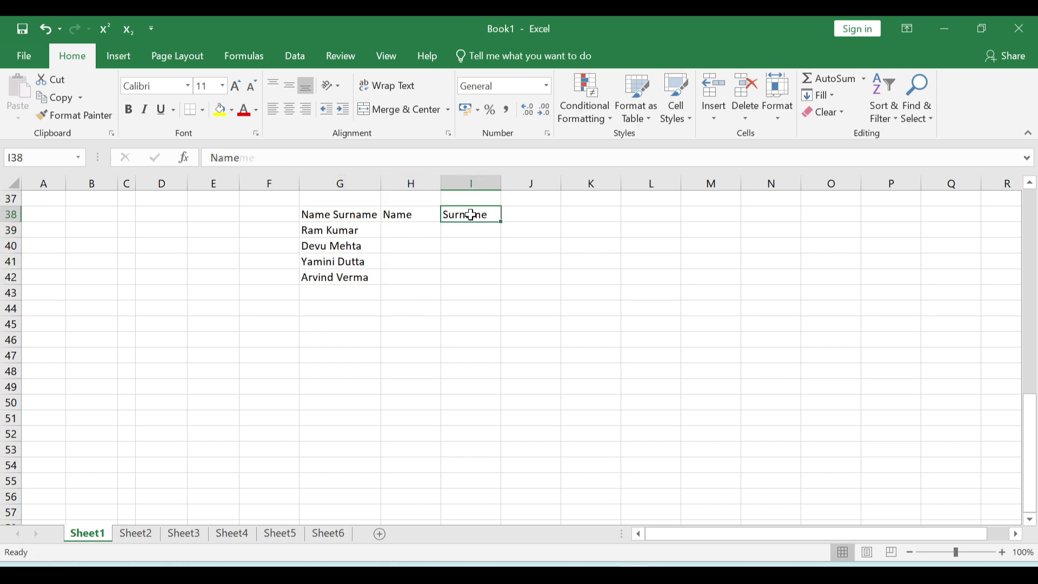
{"action": "left_click", "coordinate": [405, 213]}
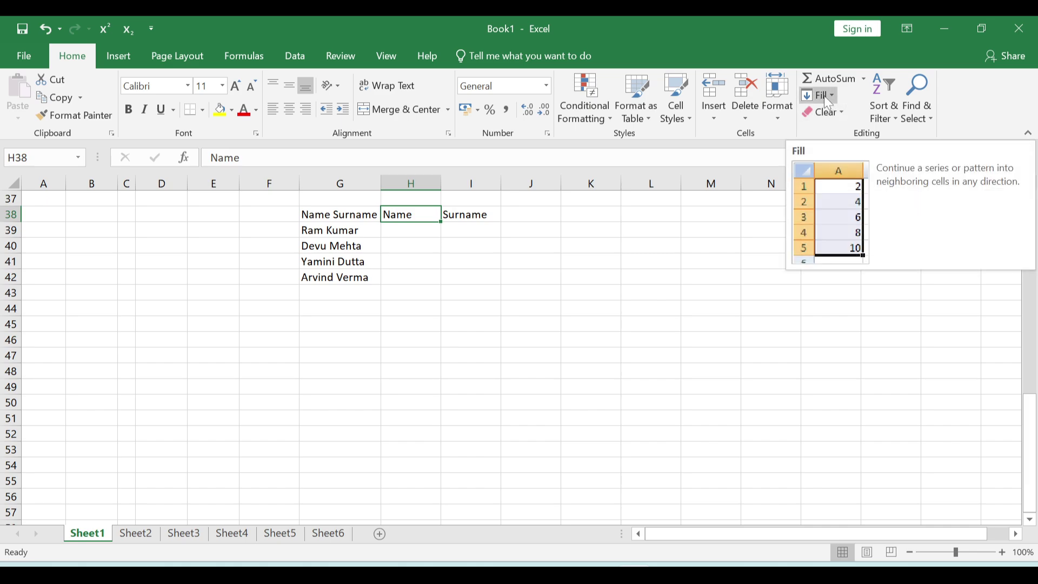
{"action": "left_click", "coordinate": [825, 97]}
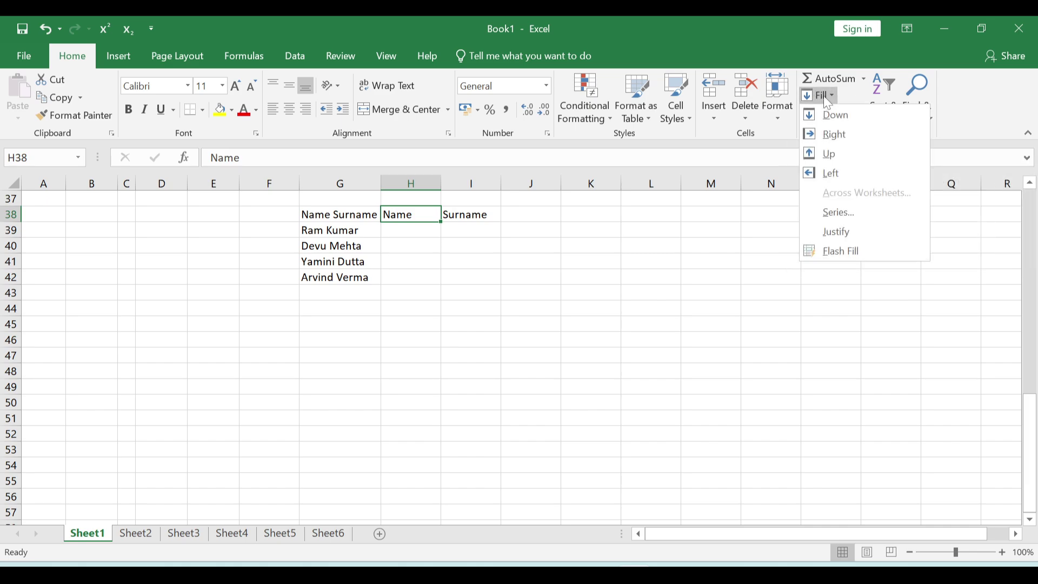
{"action": "left_click", "coordinate": [869, 254]}
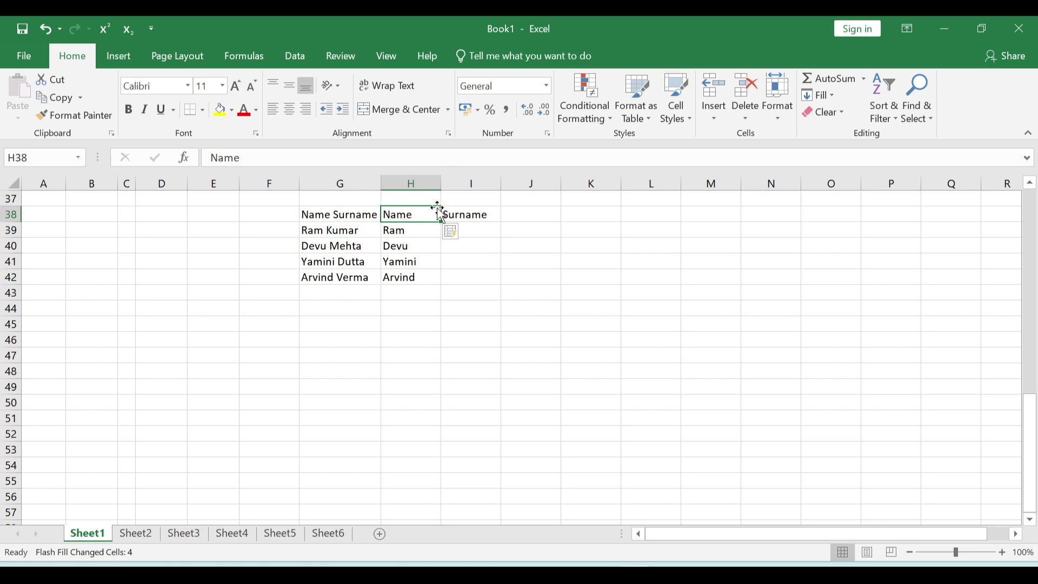
- Flash Fill the surnames into the Surname column I, then click an empty cell
{"action": "left_click", "coordinate": [481, 217]}
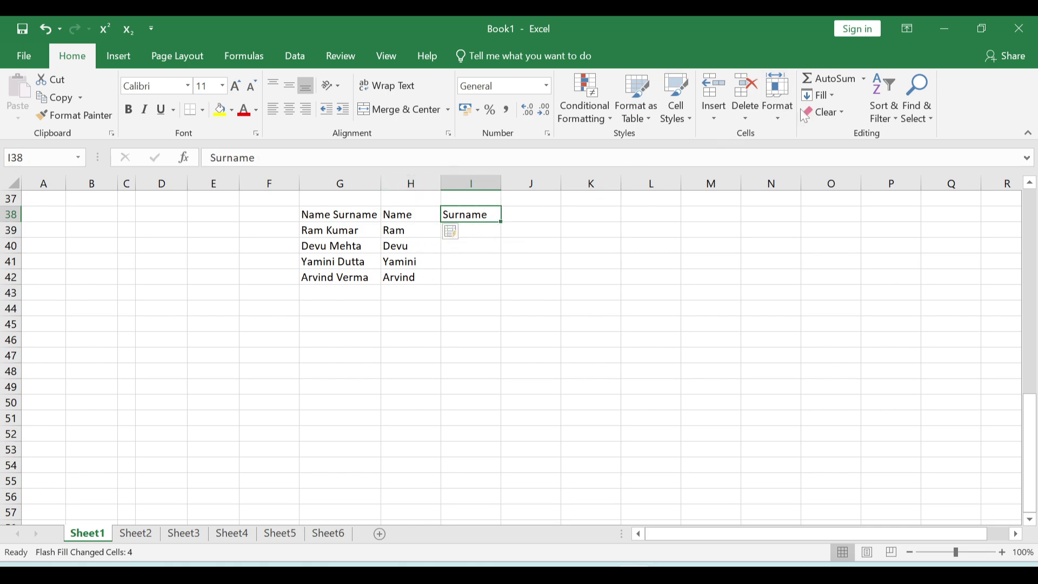
{"action": "left_click", "coordinate": [821, 97]}
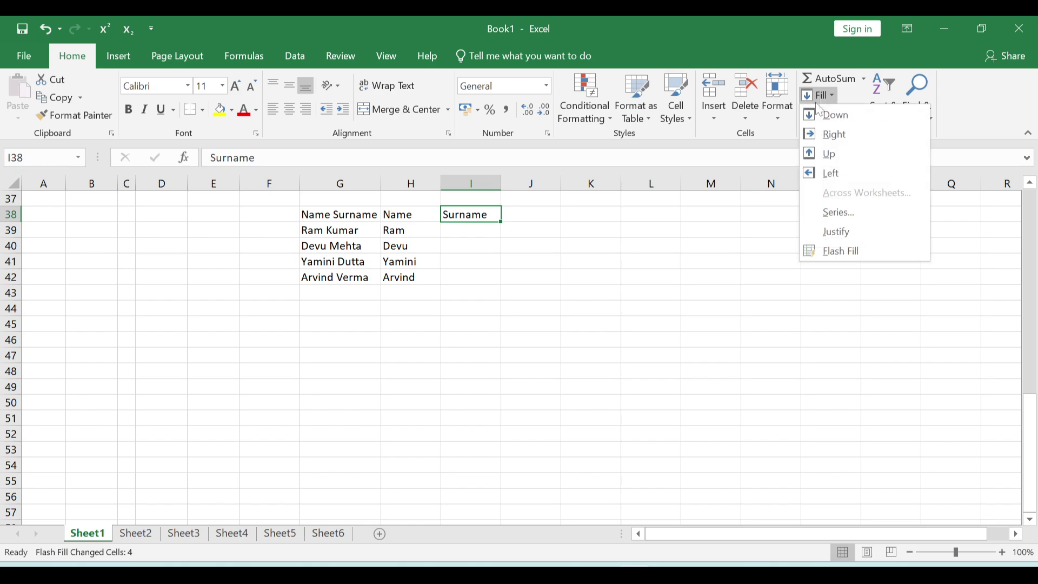
{"action": "left_click", "coordinate": [858, 251]}
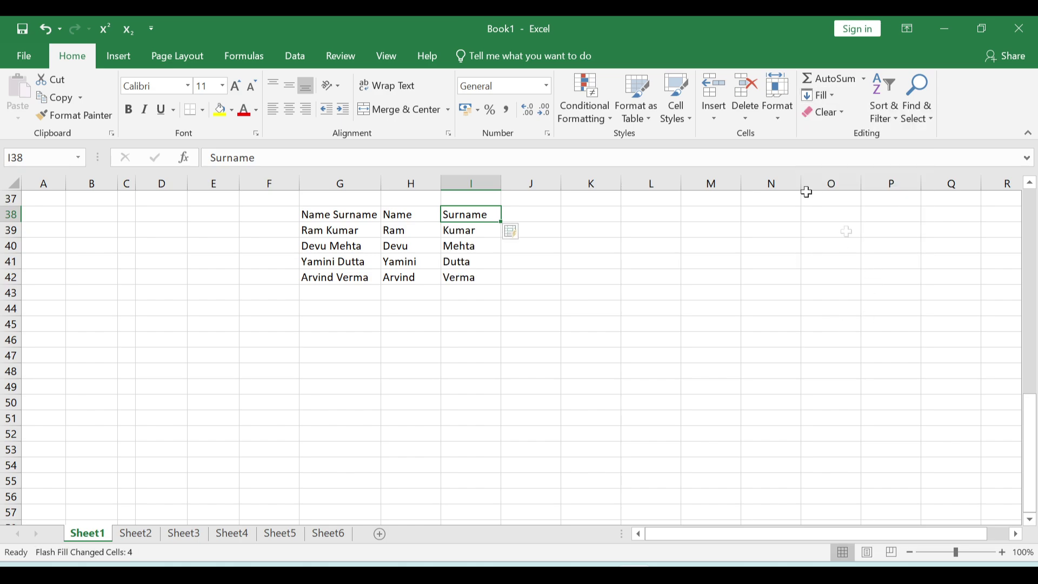
{"action": "left_click", "coordinate": [456, 344]}
{"action": "left_click", "coordinate": [573, 249]}
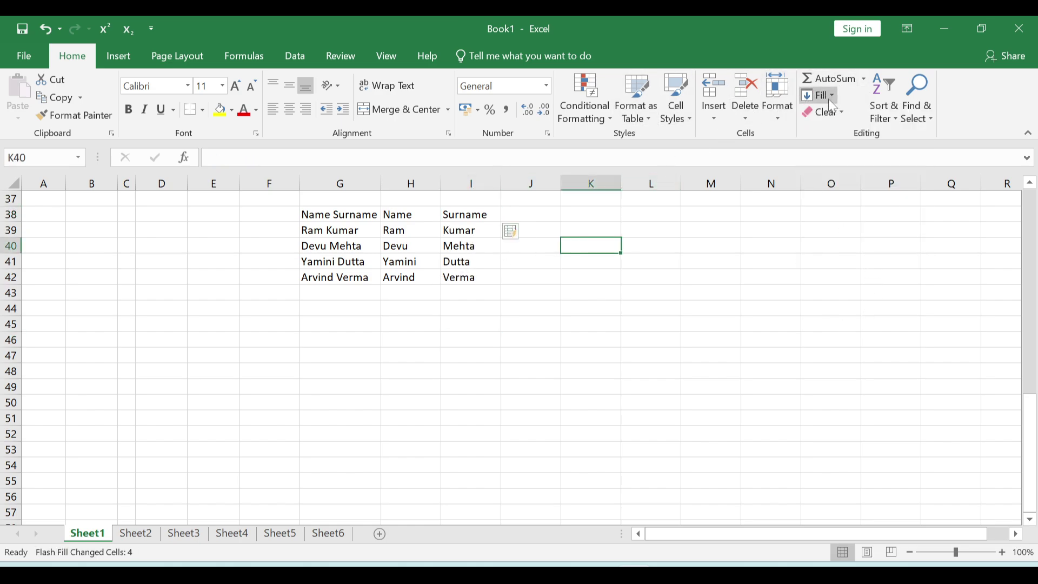
- Apply Clear All, then Clear Formats, to the Name Surname table, undoing each
{"action": "left_click", "coordinate": [837, 114]}
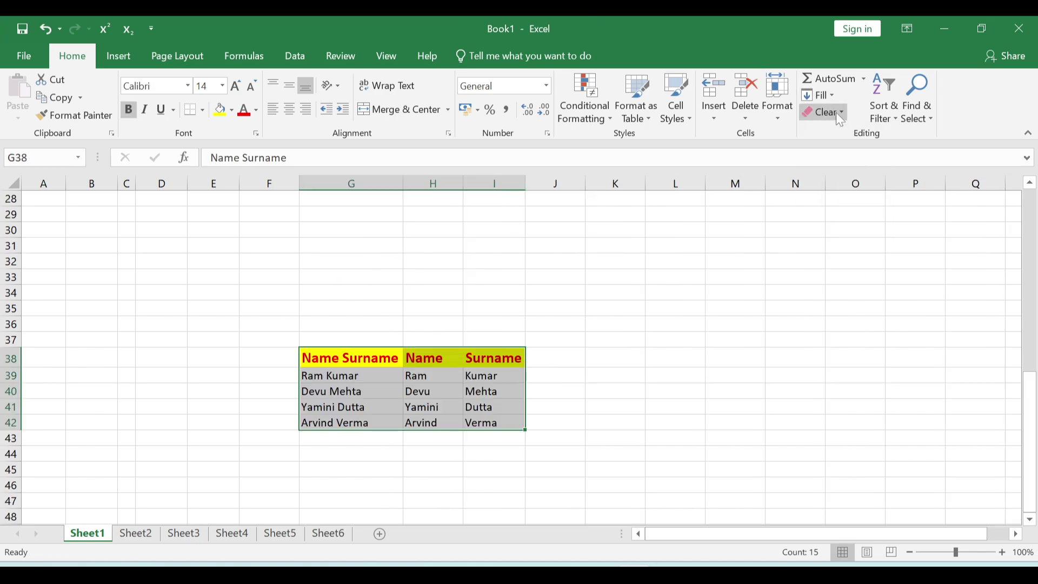
{"action": "left_click", "coordinate": [838, 114]}
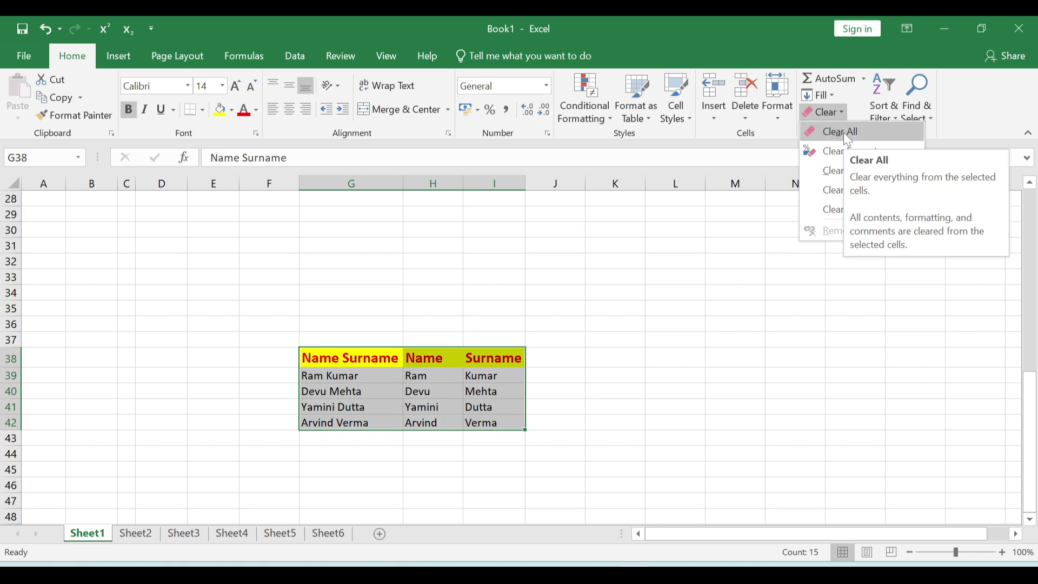
{"action": "left_click", "coordinate": [847, 131]}
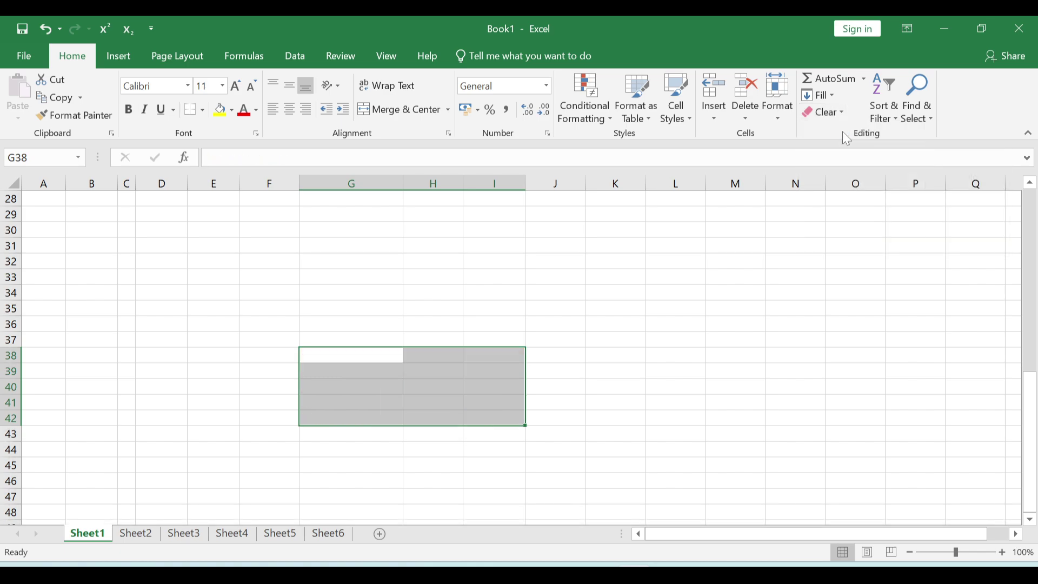
{"action": "key", "text": "ctrl+z"}
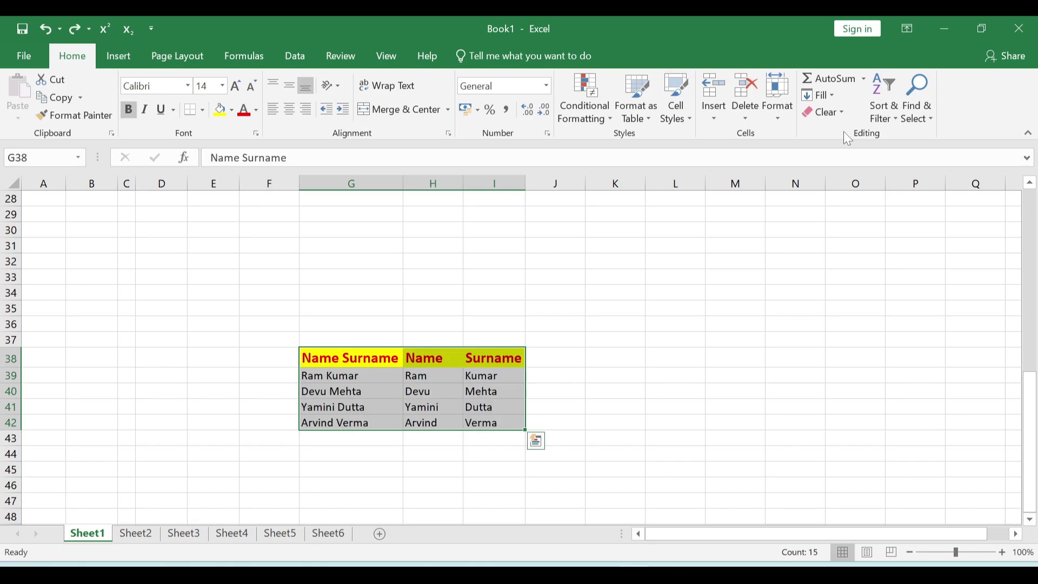
{"action": "left_click", "coordinate": [842, 115]}
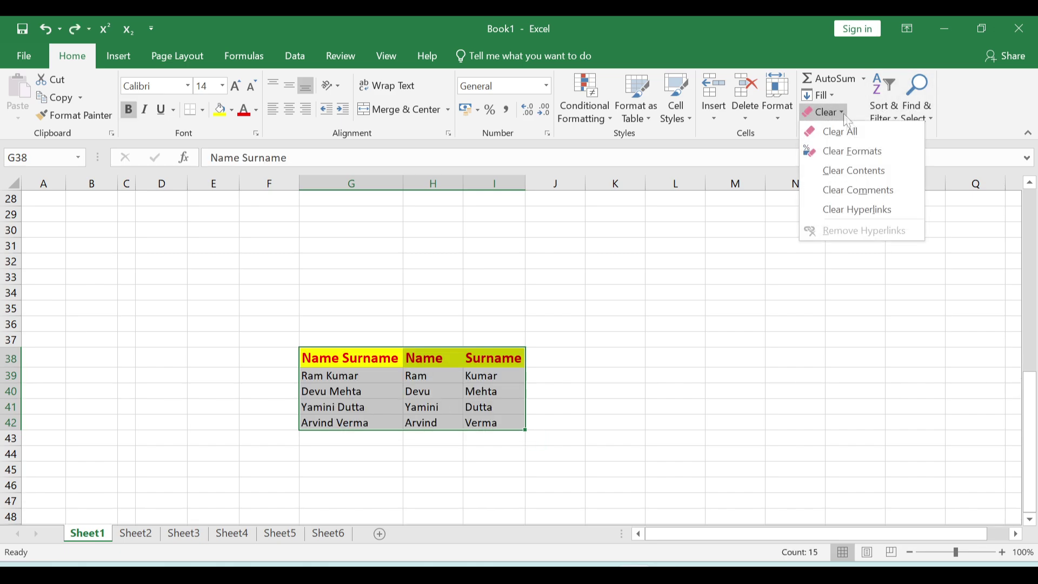
{"action": "left_click", "coordinate": [868, 155]}
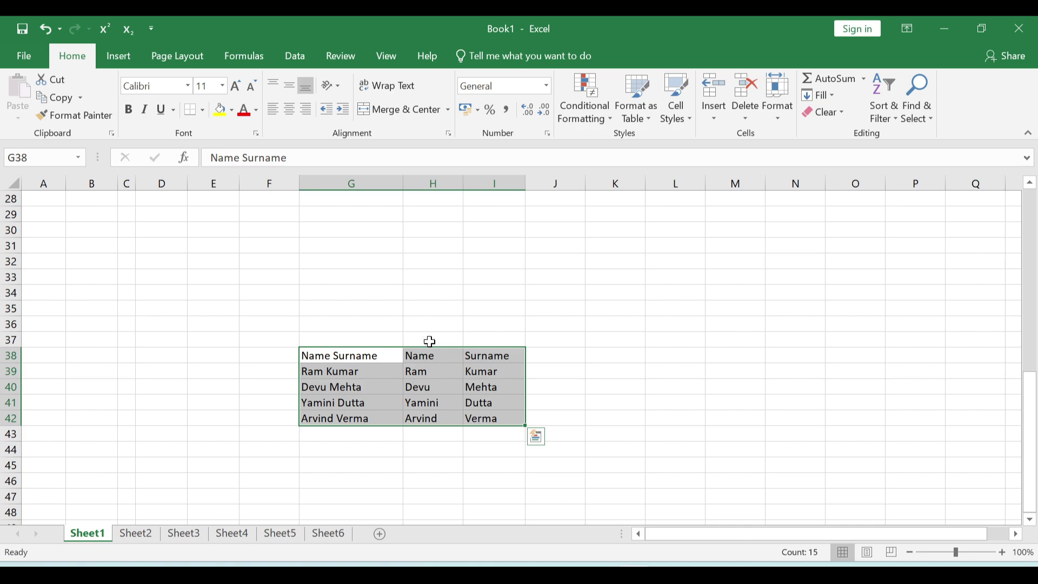
{"action": "key", "text": "ctrl+z"}
- Apply Clear Contents and undo it, then Clear Hyperlinks, and switch to Sheet2
{"action": "left_click", "coordinate": [825, 112]}
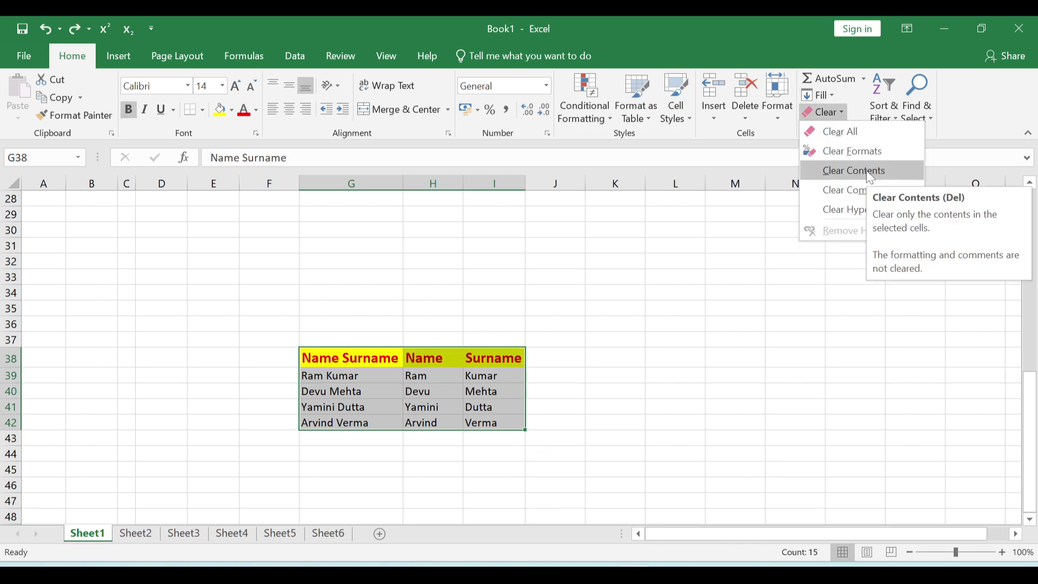
{"action": "left_click", "coordinate": [870, 174]}
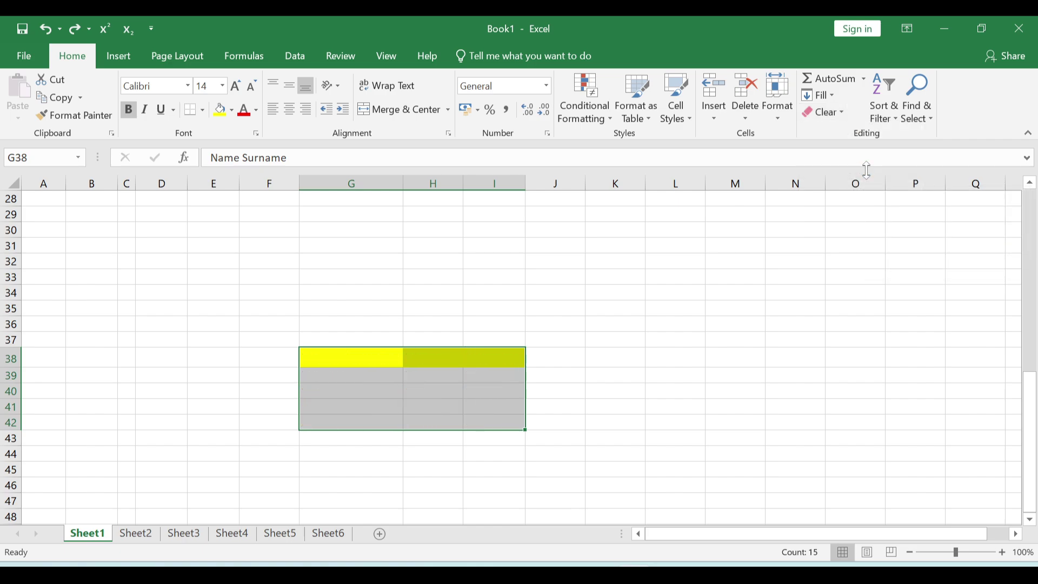
{"action": "key", "text": "ctrl+z"}
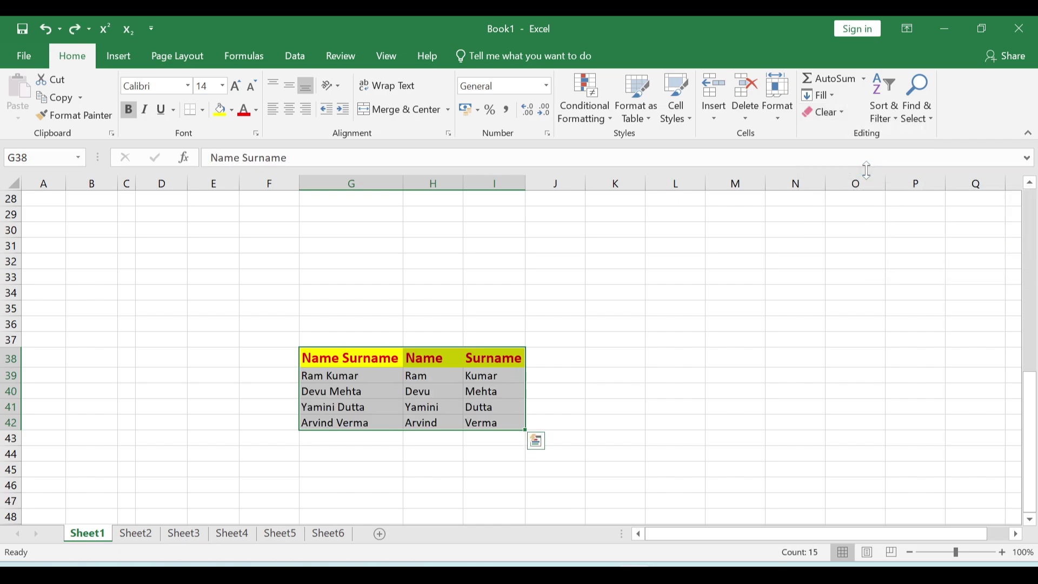
{"action": "left_click", "coordinate": [824, 112]}
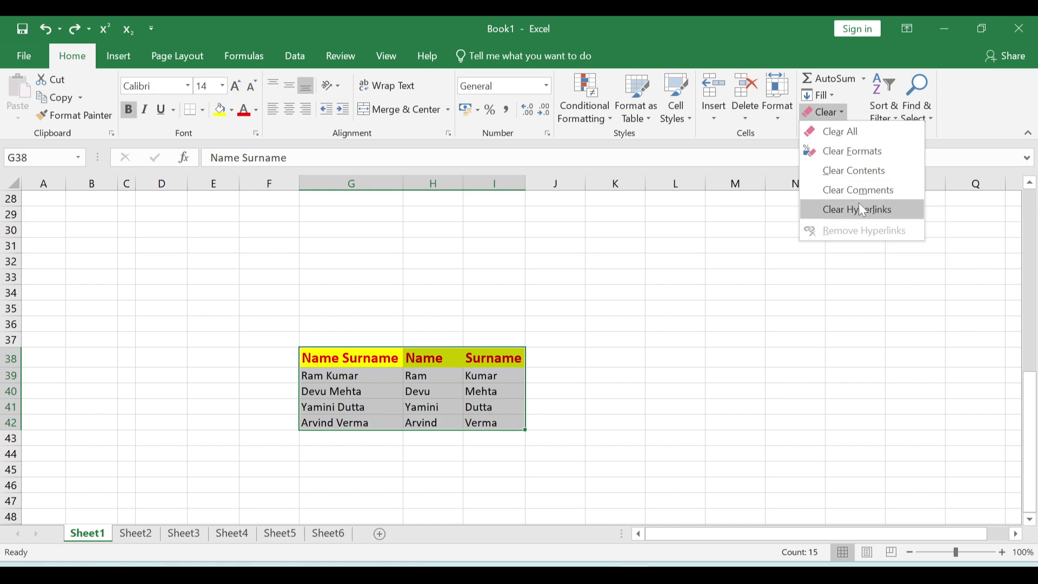
{"action": "left_click", "coordinate": [861, 209]}
{"action": "key", "text": "ctrl+Page_Down"}
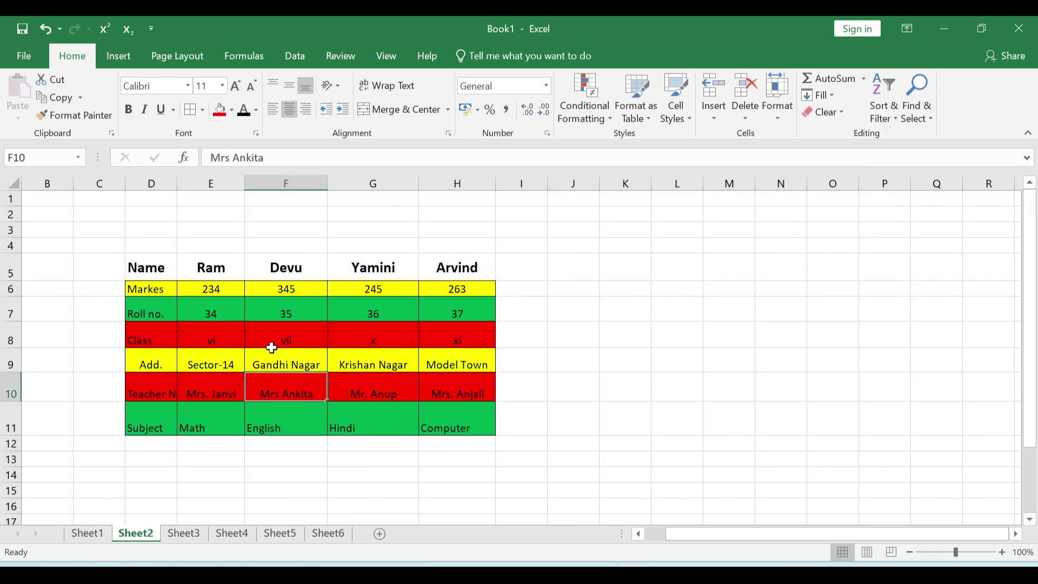
- Custom sort D5:H11 by the Name column on Cell Color, with green on top
{"action": "left_click_drag", "start_coordinate": [162, 261], "coordinate": [429, 398]}
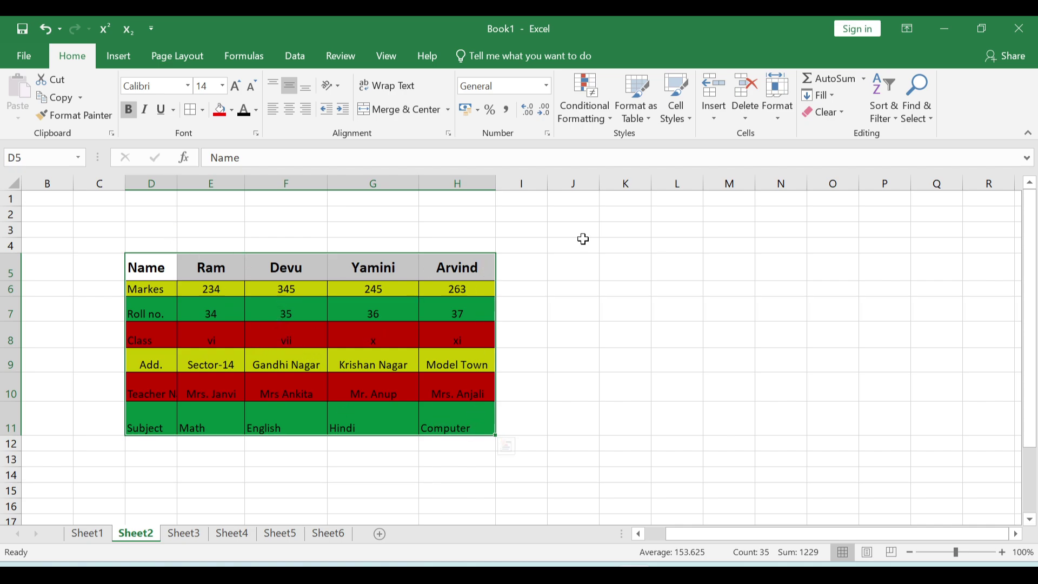
{"action": "left_click", "coordinate": [885, 115]}
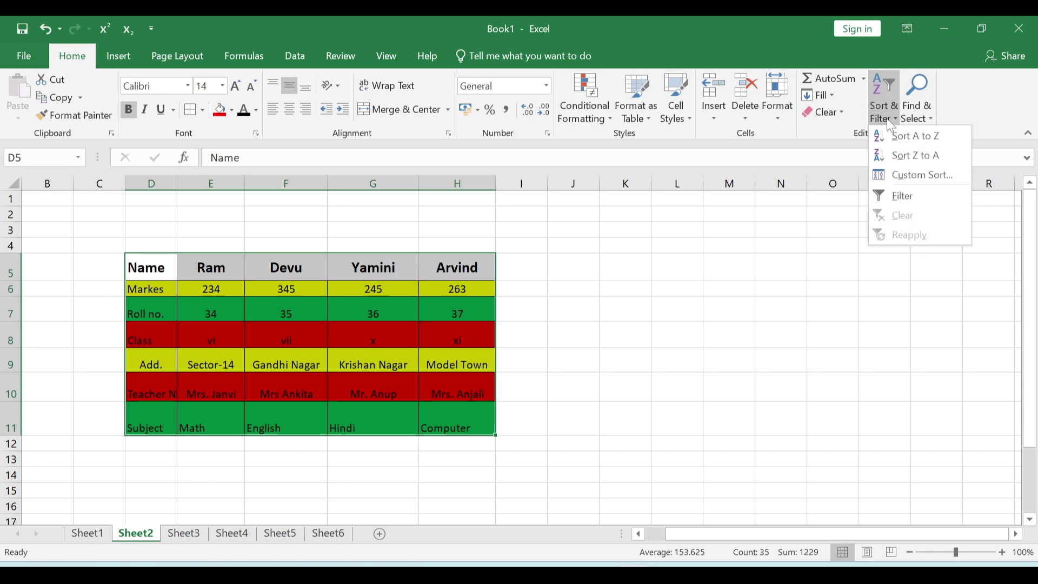
{"action": "left_click", "coordinate": [917, 176]}
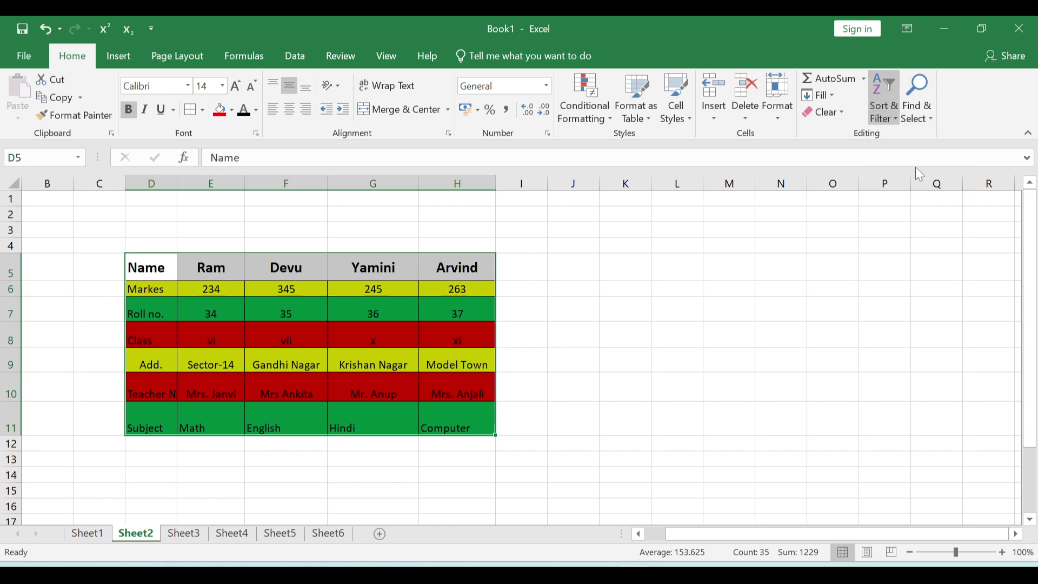
{"action": "left_click_drag", "start_coordinate": [566, 144], "coordinate": [689, 145]}
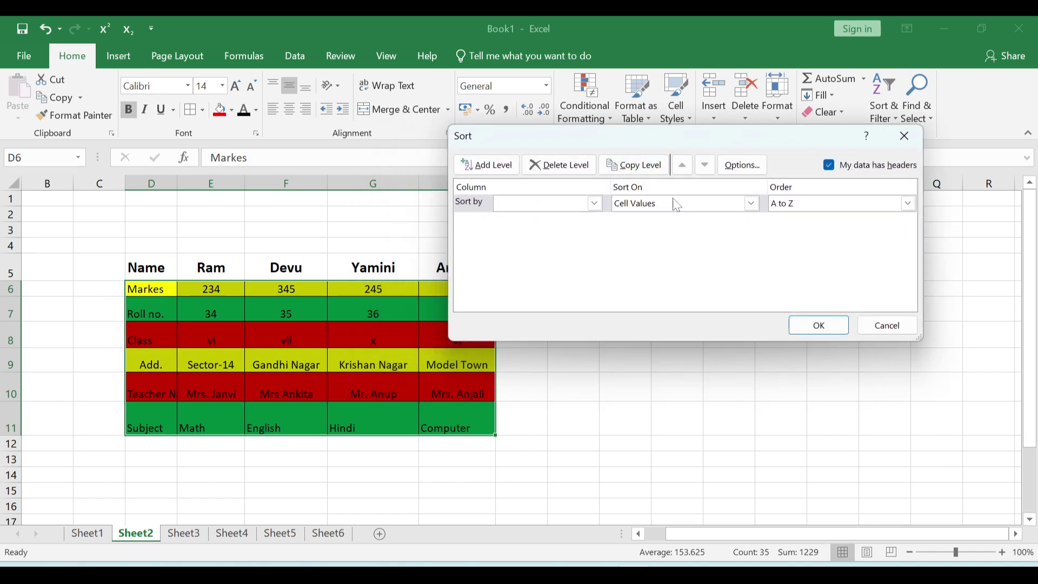
{"action": "left_click", "coordinate": [752, 204]}
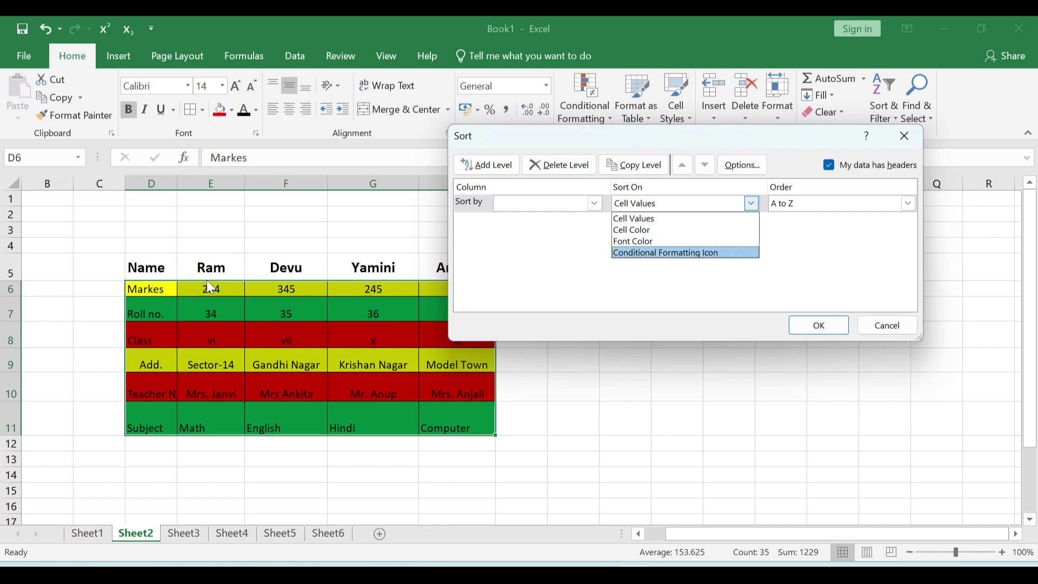
{"action": "left_click", "coordinate": [640, 232]}
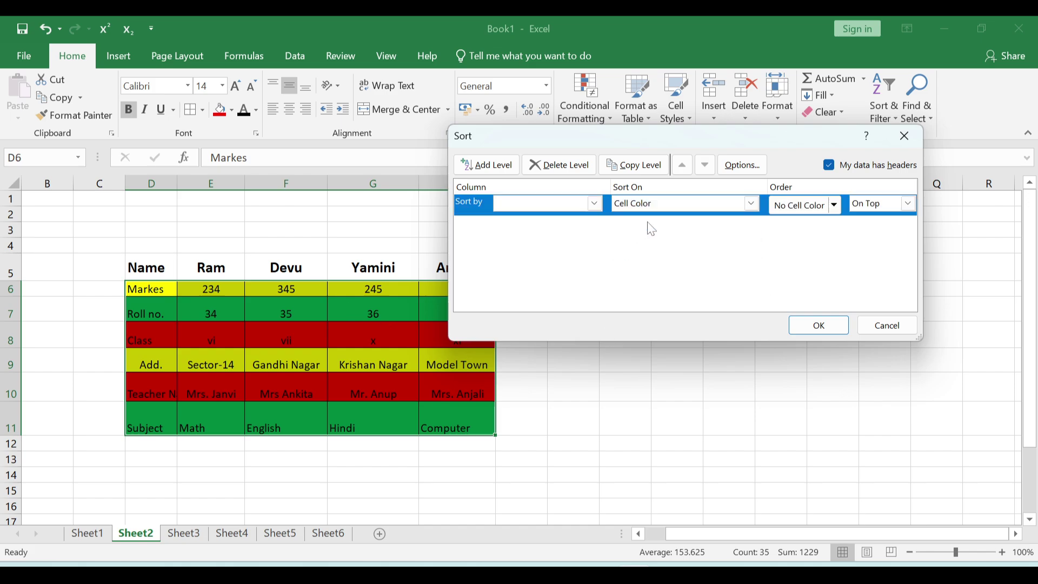
{"action": "left_click", "coordinate": [595, 203]}
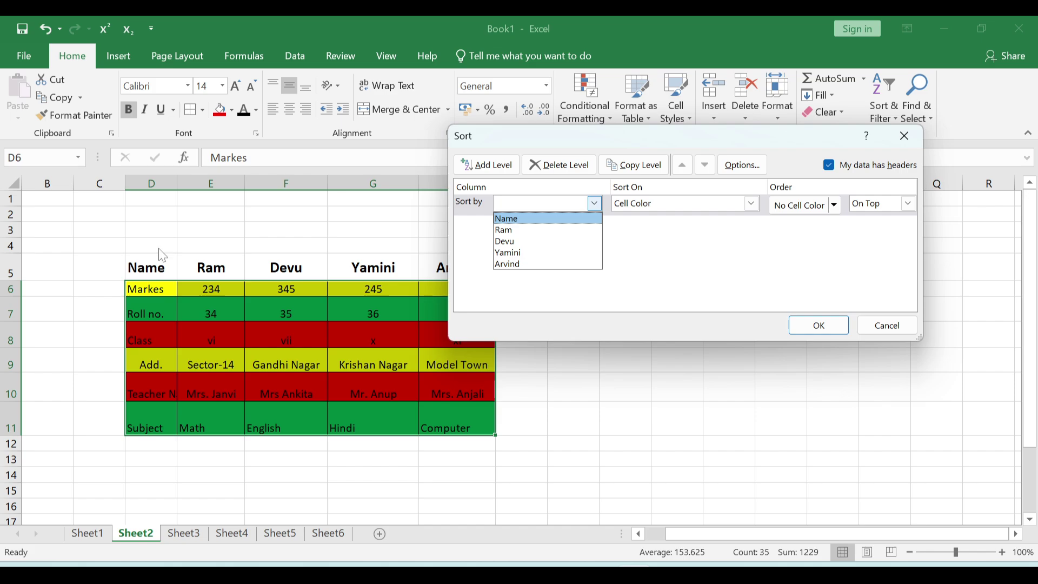
{"action": "left_click", "coordinate": [508, 218]}
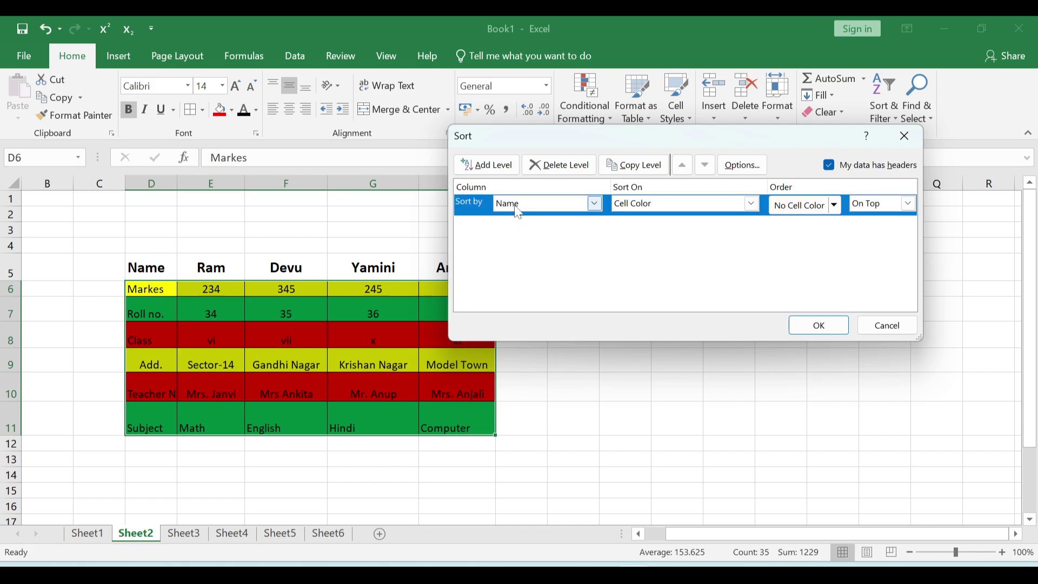
{"action": "left_click", "coordinate": [796, 206]}
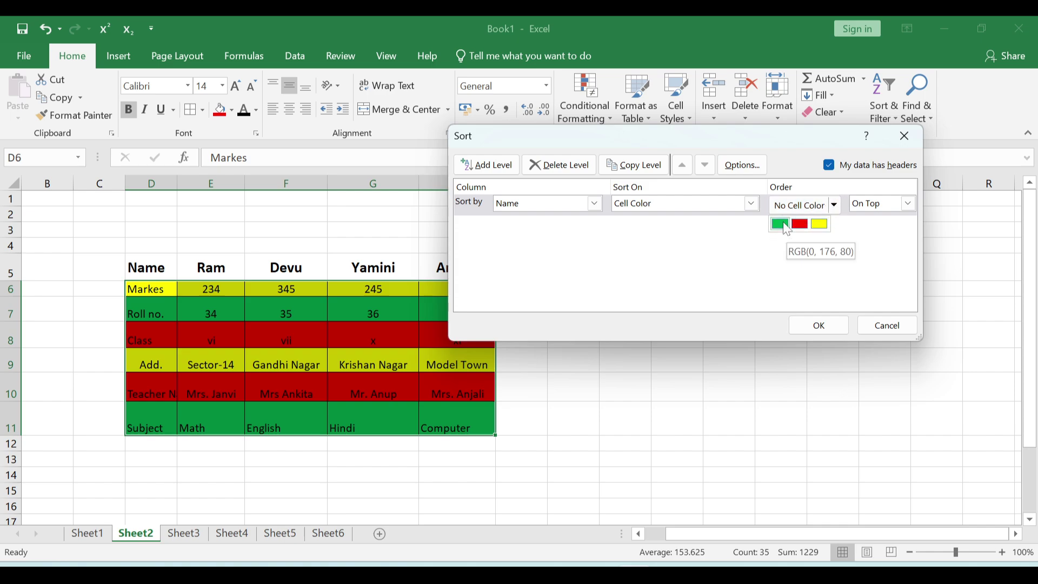
{"action": "left_click", "coordinate": [781, 224]}
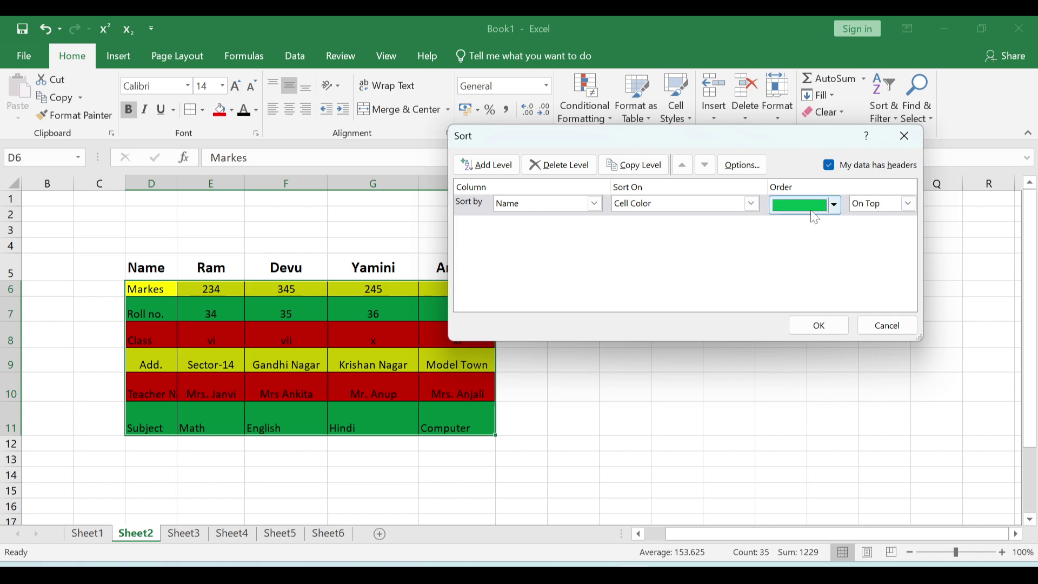
{"action": "left_click", "coordinate": [818, 325]}
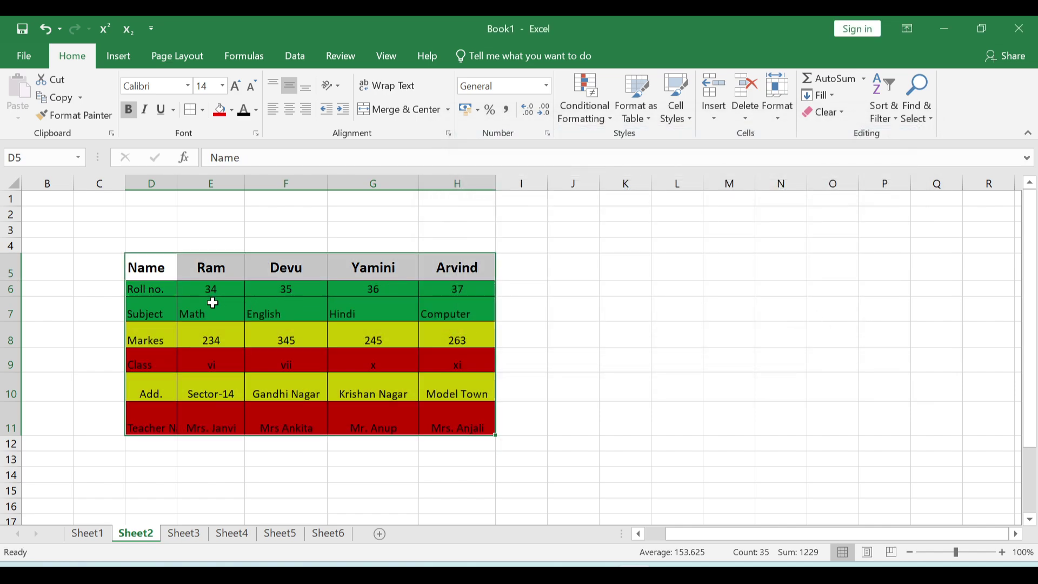
{"action": "left_click", "coordinate": [883, 97]}
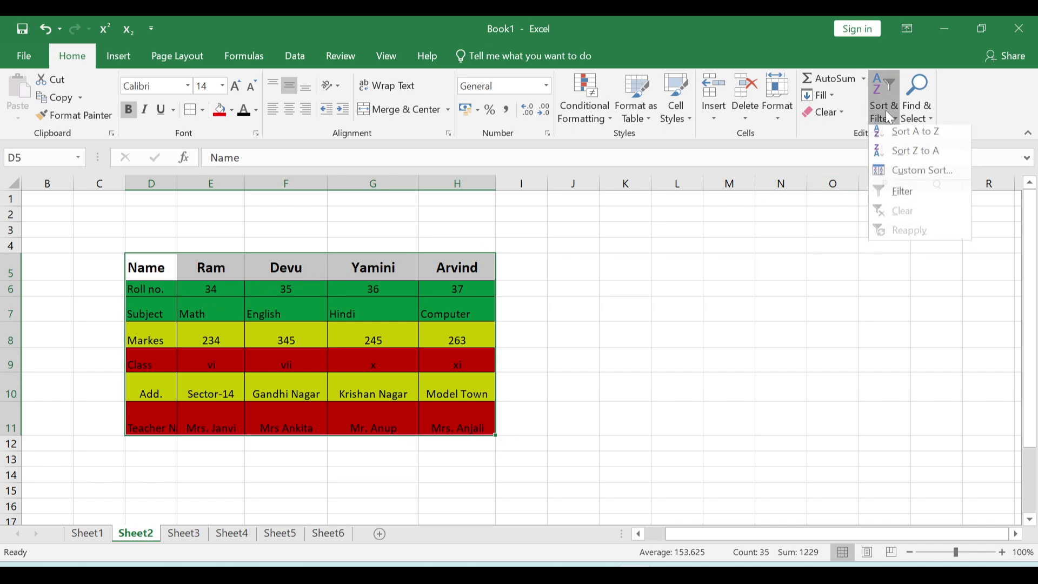
{"action": "left_click", "coordinate": [887, 172]}
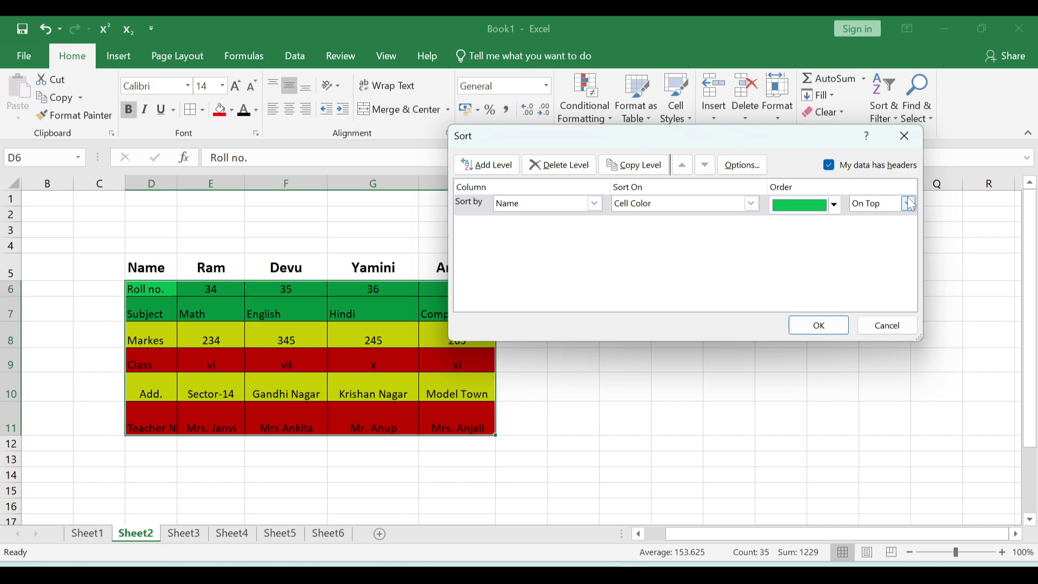
{"action": "left_click", "coordinate": [908, 204]}
{"action": "left_click", "coordinate": [872, 229]}
{"action": "left_click", "coordinate": [835, 204]}
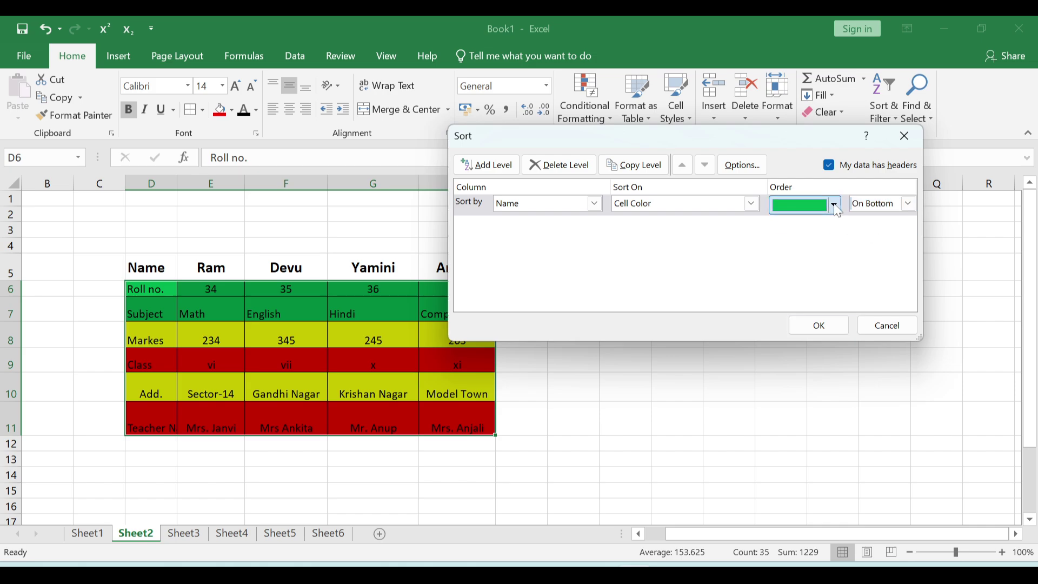
{"action": "left_click", "coordinate": [782, 223]}
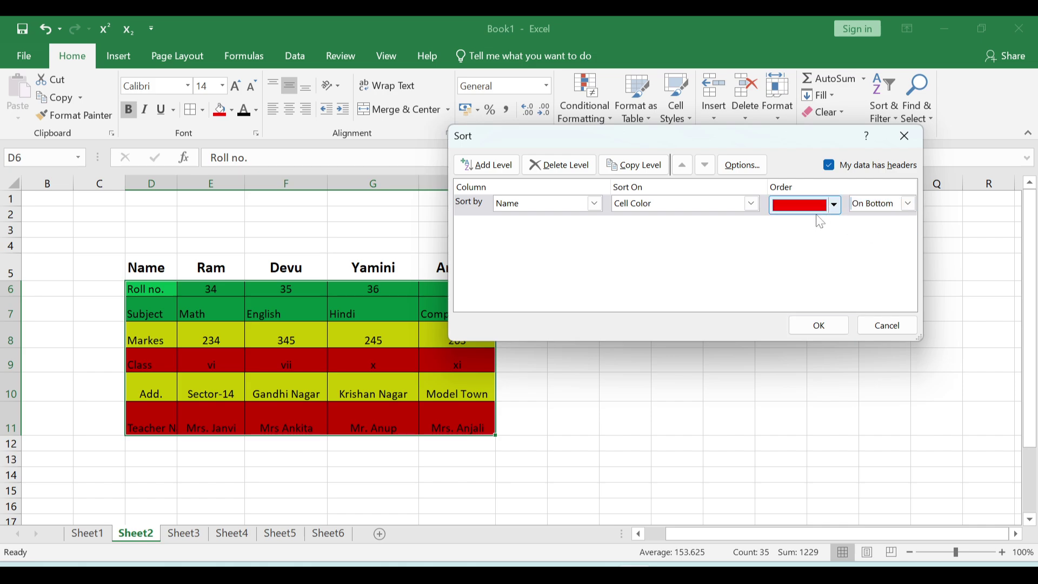
{"action": "left_click", "coordinate": [819, 325]}
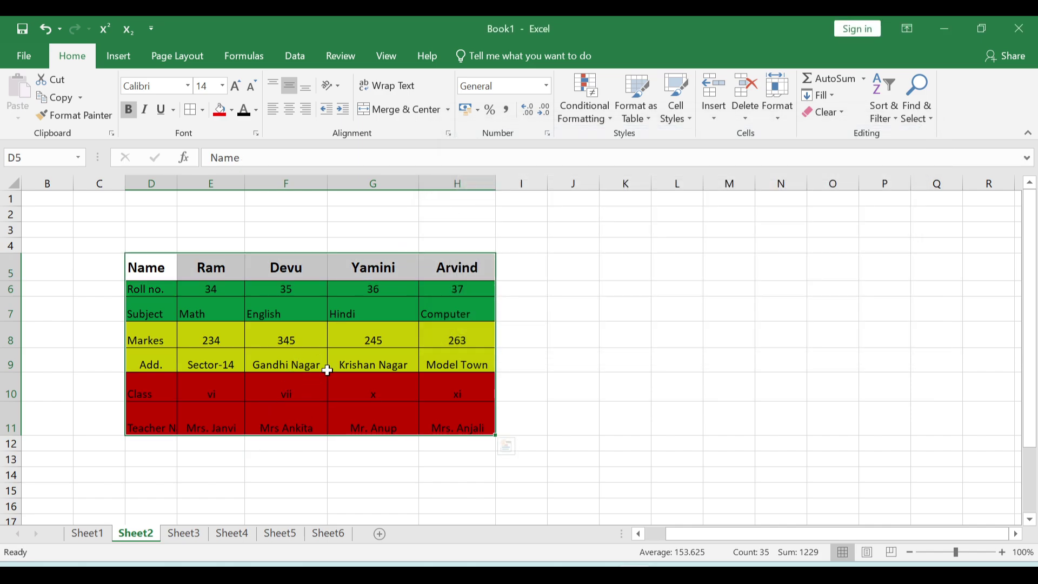
{"action": "left_click", "coordinate": [344, 344]}
{"action": "left_click", "coordinate": [198, 361]}
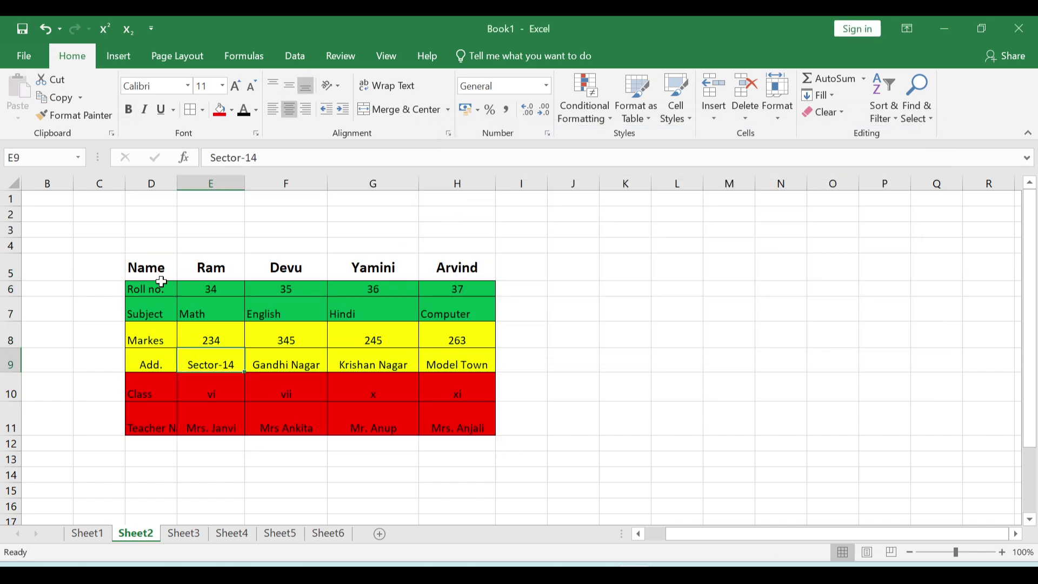
- Sort Sheet2's row labels A to Z with the selection expanded to the whole table
{"action": "left_click_drag", "start_coordinate": [166, 288], "coordinate": [164, 428]}
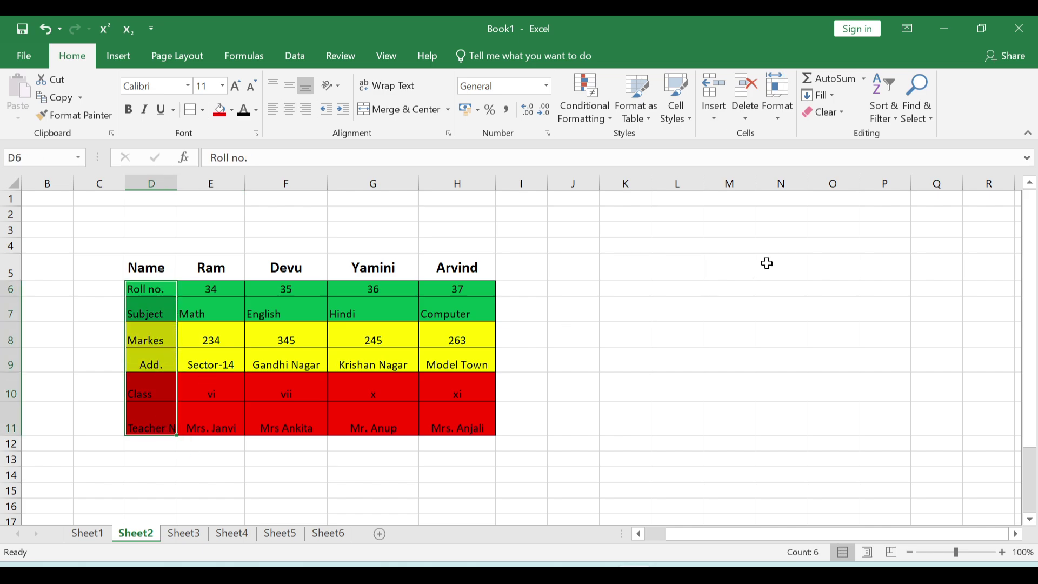
{"action": "left_click", "coordinate": [887, 118]}
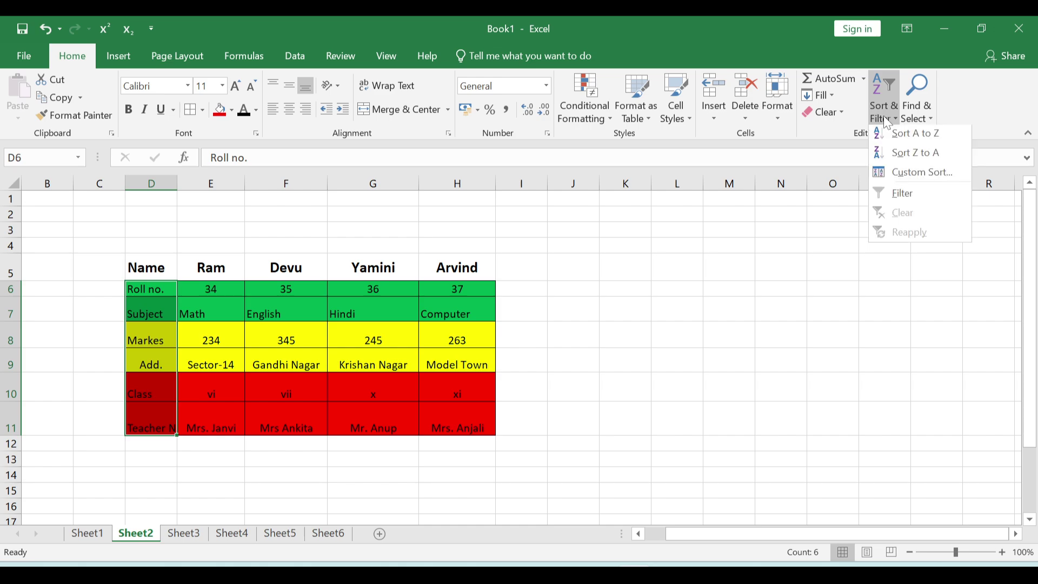
{"action": "left_click", "coordinate": [909, 137]}
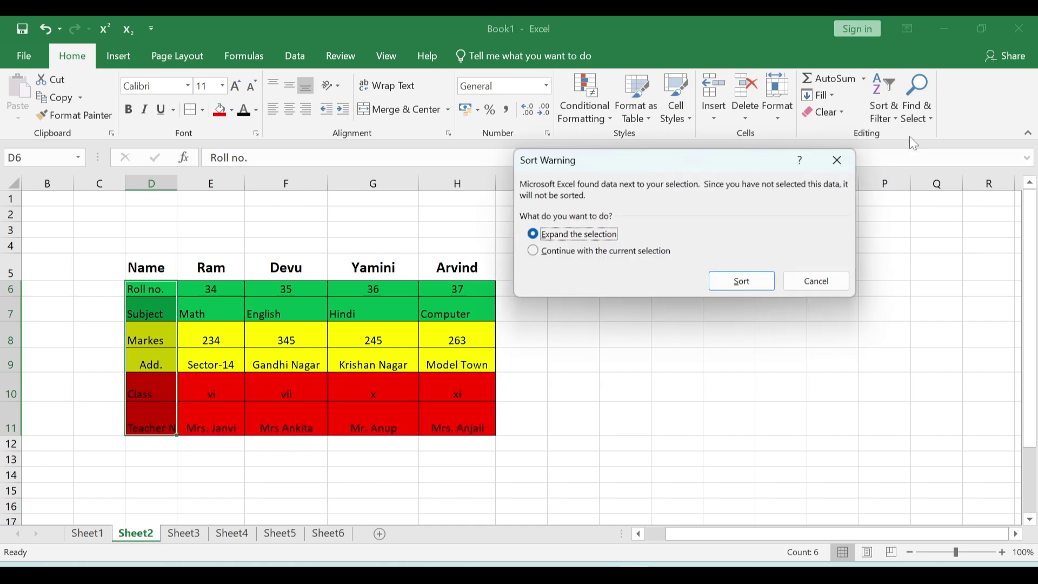
{"action": "left_click", "coordinate": [774, 282]}
{"action": "left_click", "coordinate": [248, 306]}
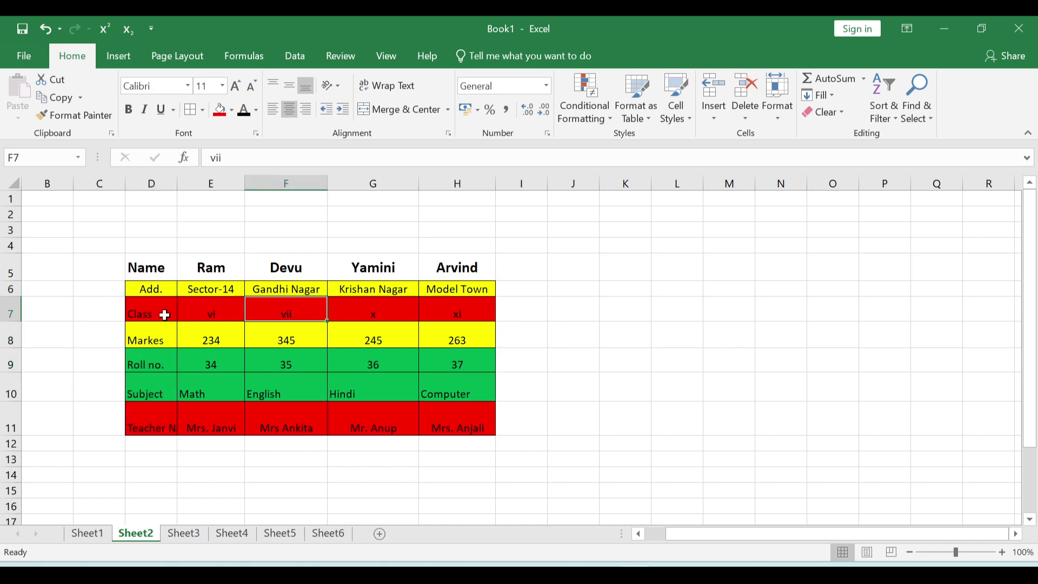
{"action": "left_click", "coordinate": [160, 318]}
{"action": "left_click", "coordinate": [150, 287]}
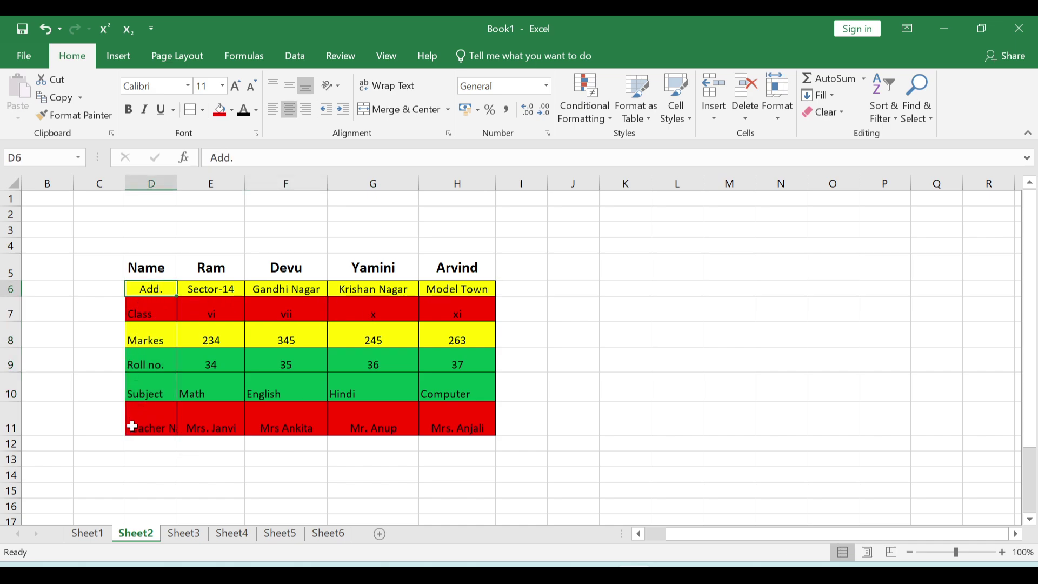
{"action": "left_click", "coordinate": [234, 315]}
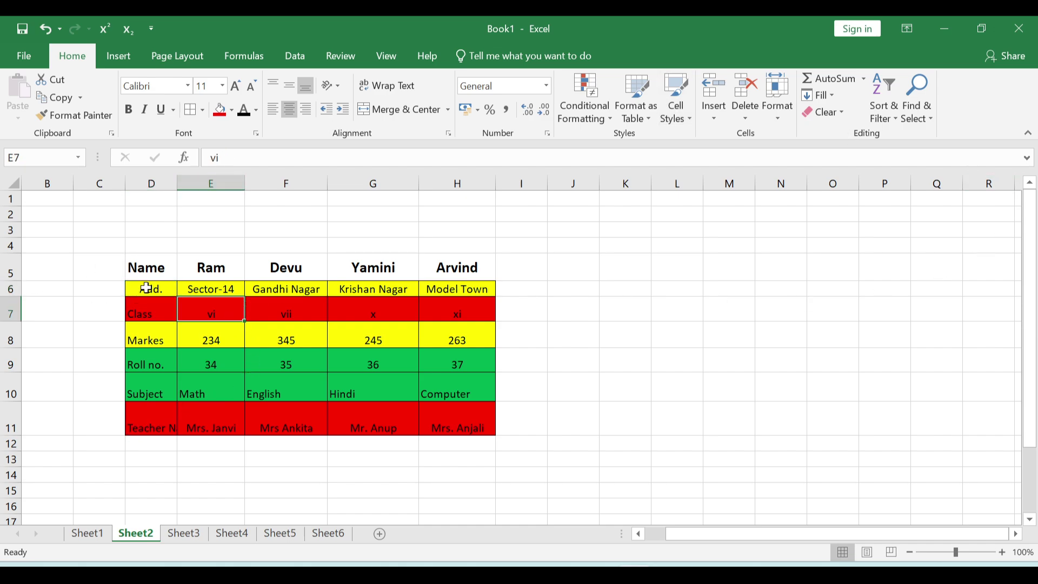
- Re-sort the row labels in column D Z to A with the expanded table, and widen column D
{"action": "left_click_drag", "start_coordinate": [145, 287], "coordinate": [145, 425]}
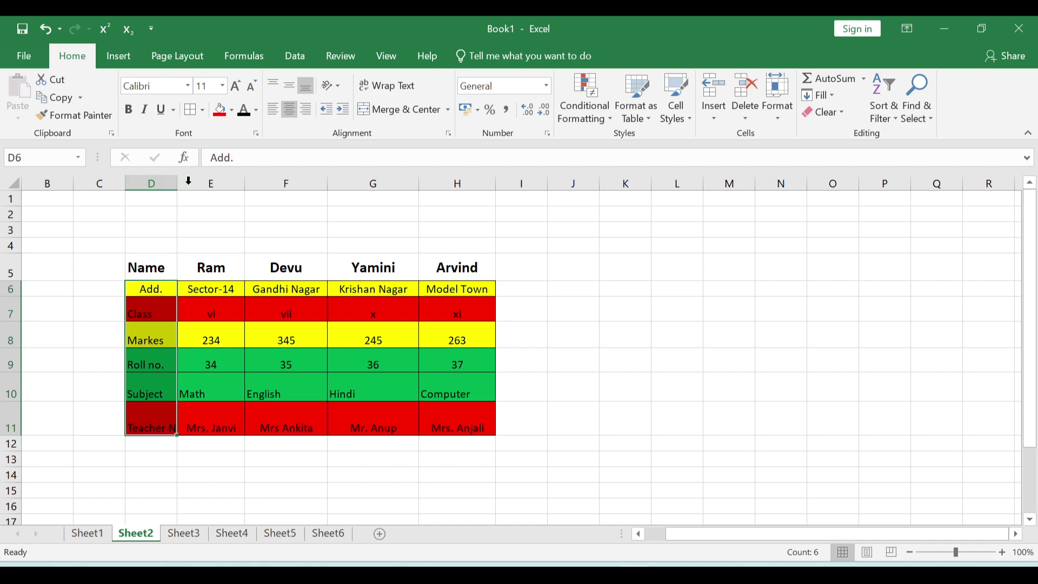
{"action": "left_click", "coordinate": [886, 108]}
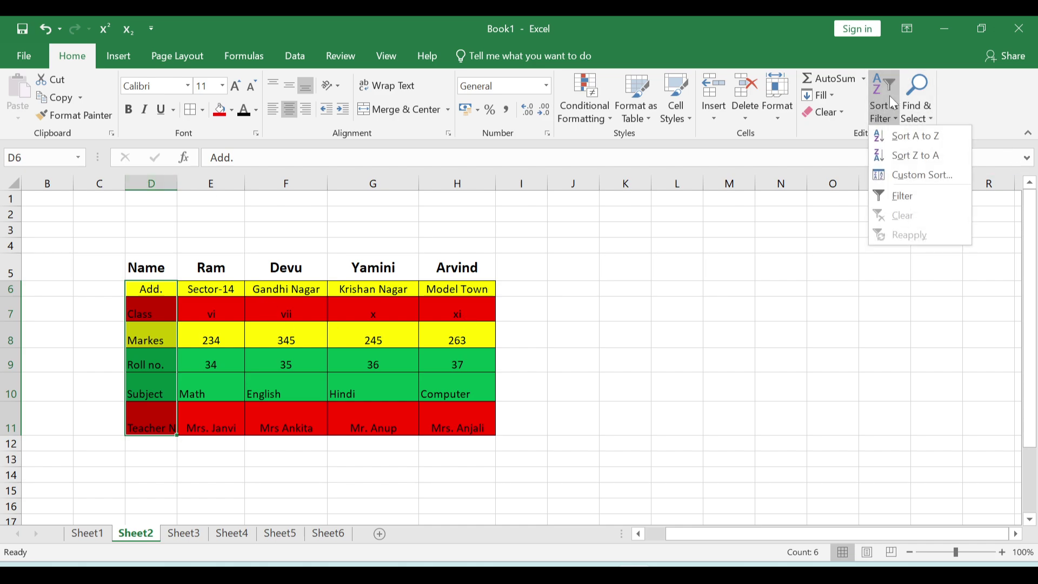
{"action": "left_click", "coordinate": [908, 155]}
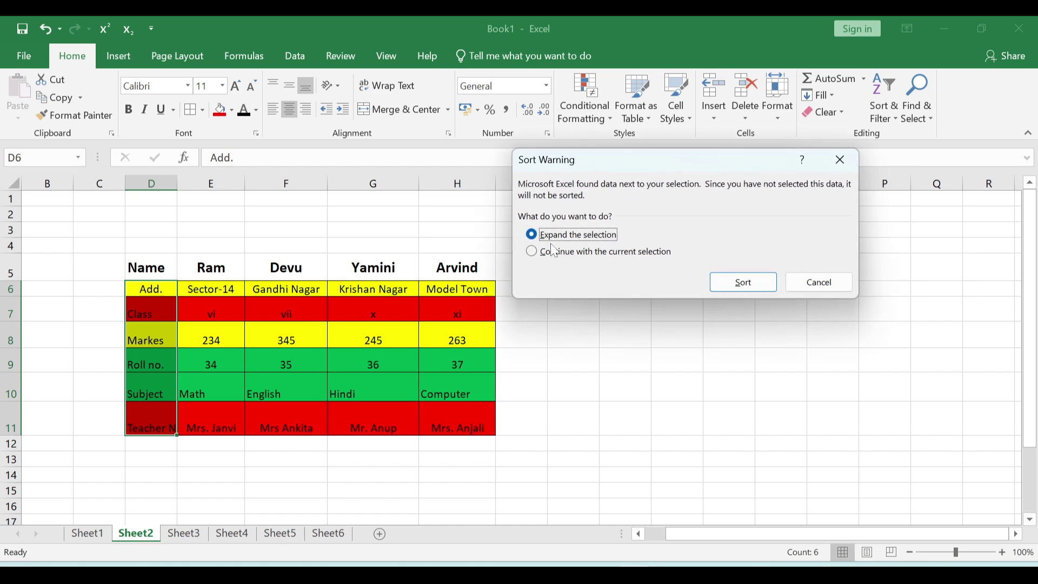
{"action": "left_click", "coordinate": [745, 283]}
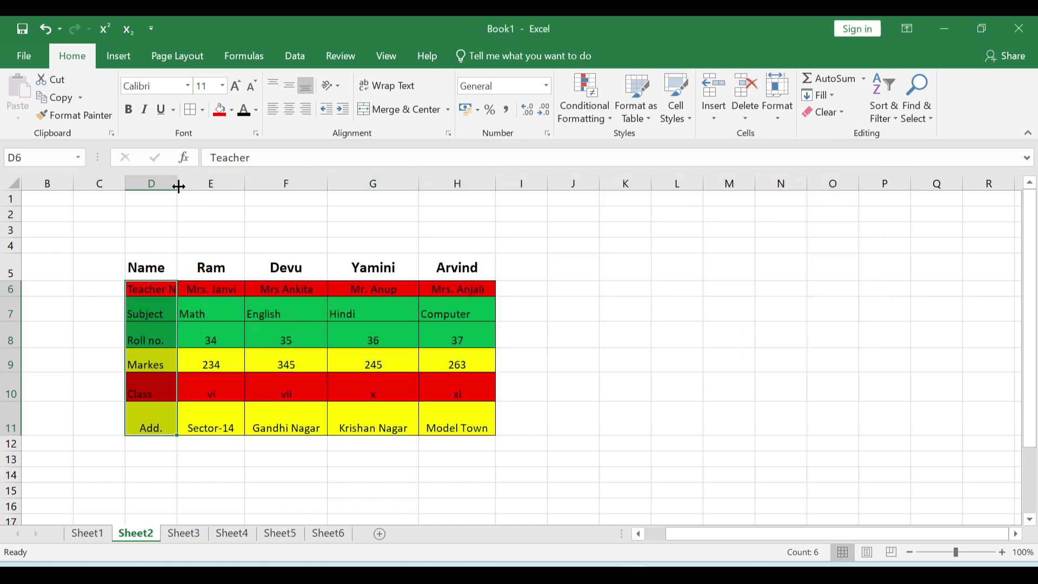
{"action": "left_click_drag", "start_coordinate": [179, 186], "coordinate": [198, 183]}
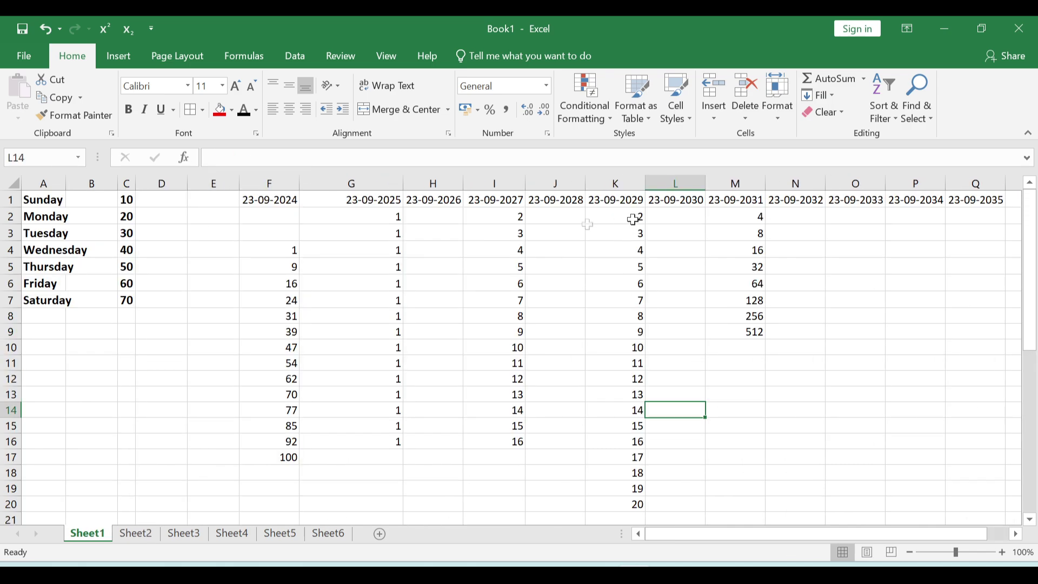
- Sort Sheet1's column F values (F4:F17) from largest to smallest, expanding the selection
{"action": "left_click_drag", "start_coordinate": [275, 250], "coordinate": [280, 459]}
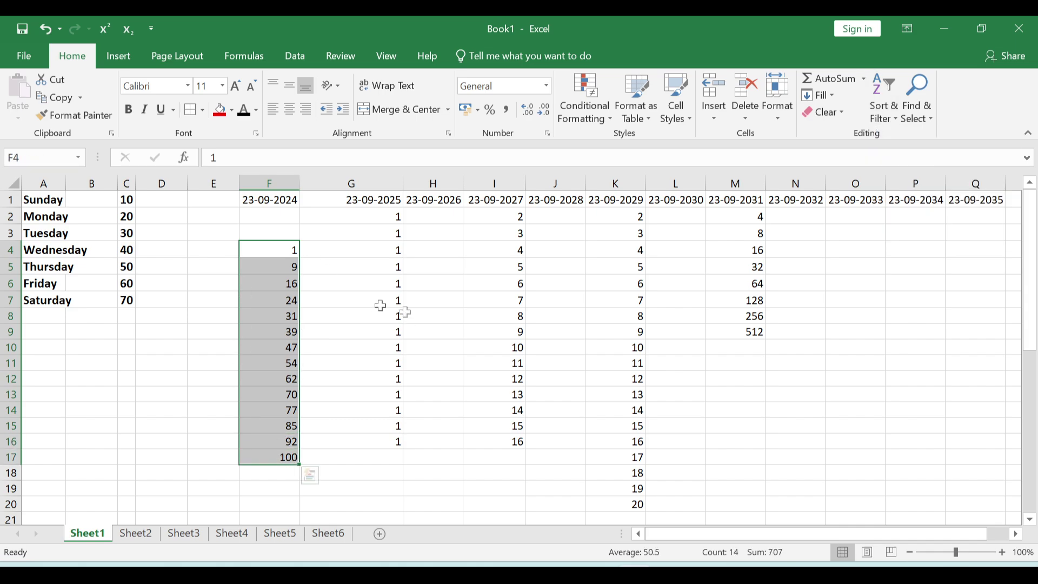
{"action": "left_click_drag", "start_coordinate": [260, 246], "coordinate": [260, 459]}
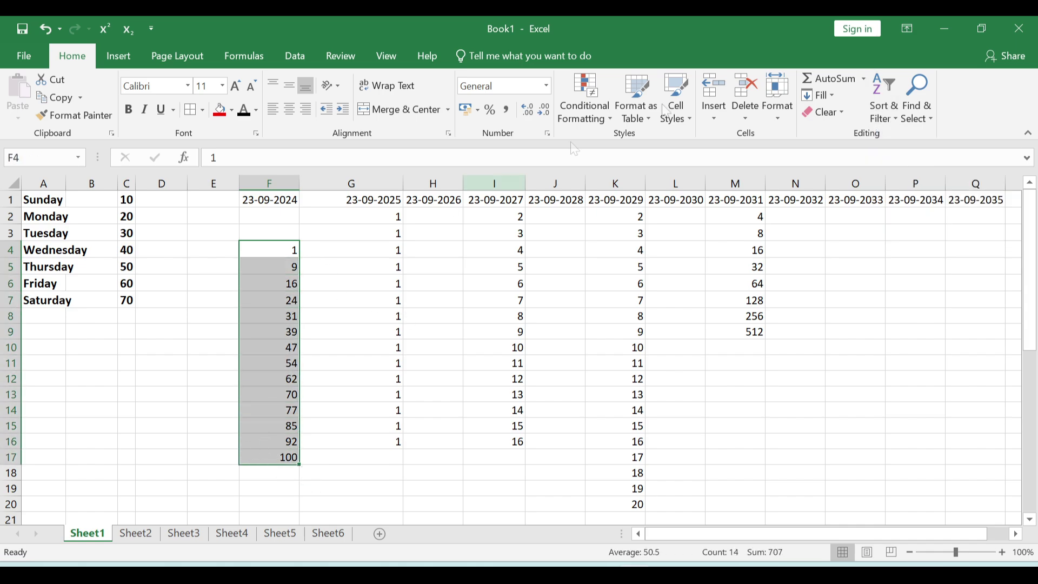
{"action": "left_click", "coordinate": [884, 106]}
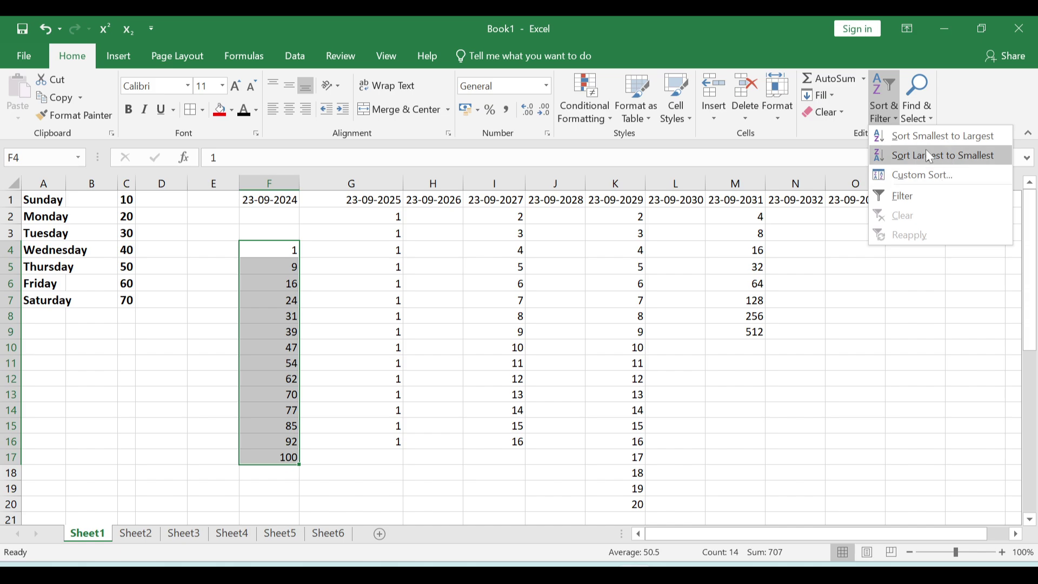
{"action": "left_click", "coordinate": [930, 157]}
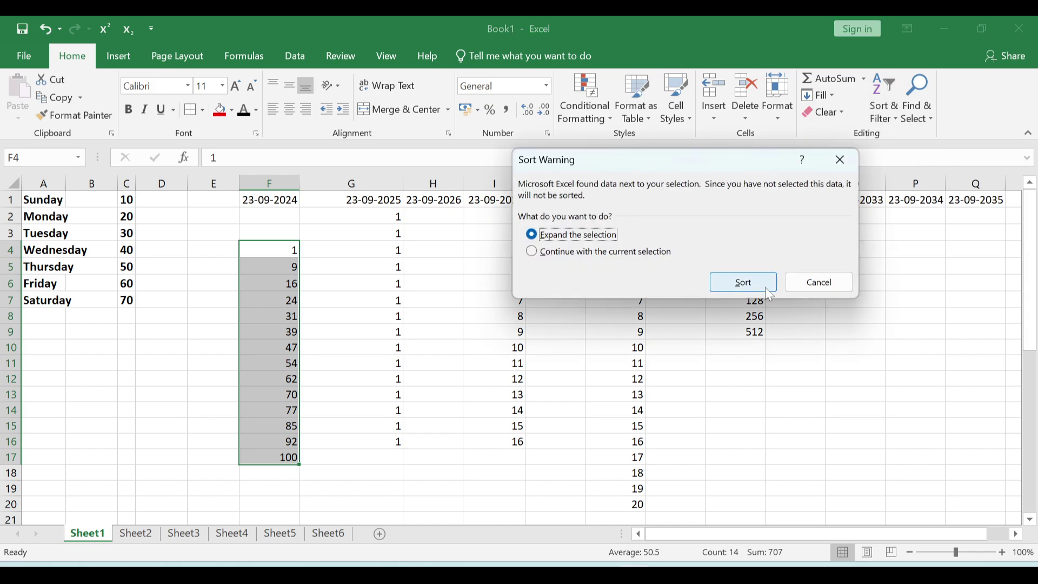
{"action": "left_click", "coordinate": [763, 283]}
{"action": "left_click", "coordinate": [348, 345]}
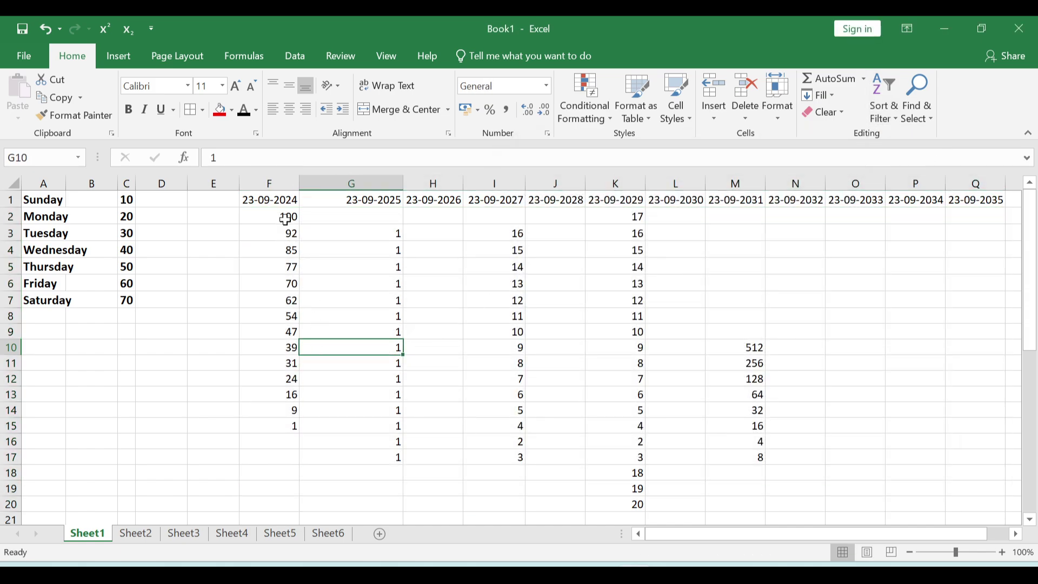
{"action": "left_click_drag", "start_coordinate": [286, 219], "coordinate": [283, 424]}
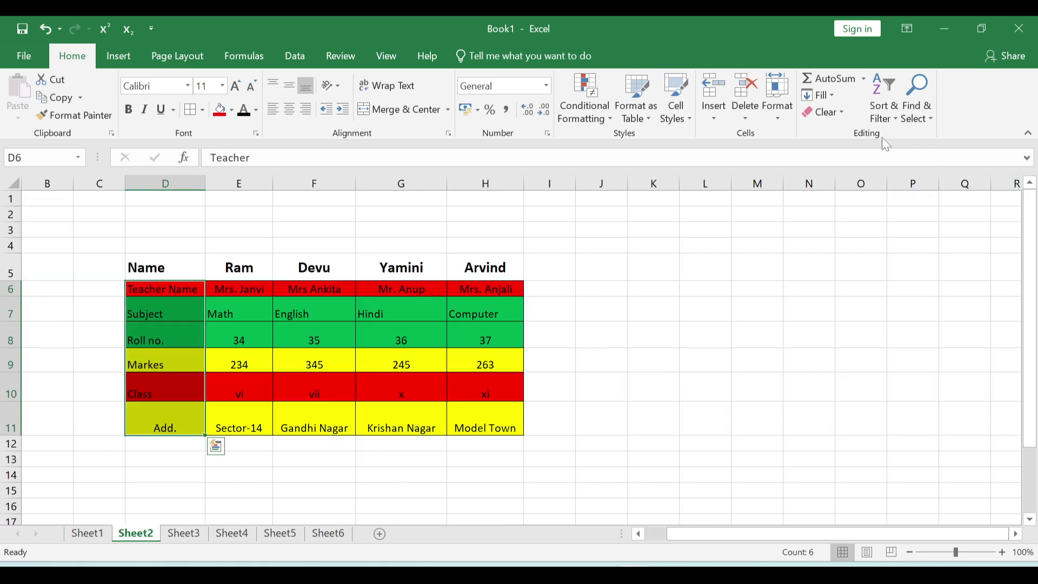
- Add filter arrows to the student table and show the Name column's filter list
{"action": "left_click", "coordinate": [890, 120]}
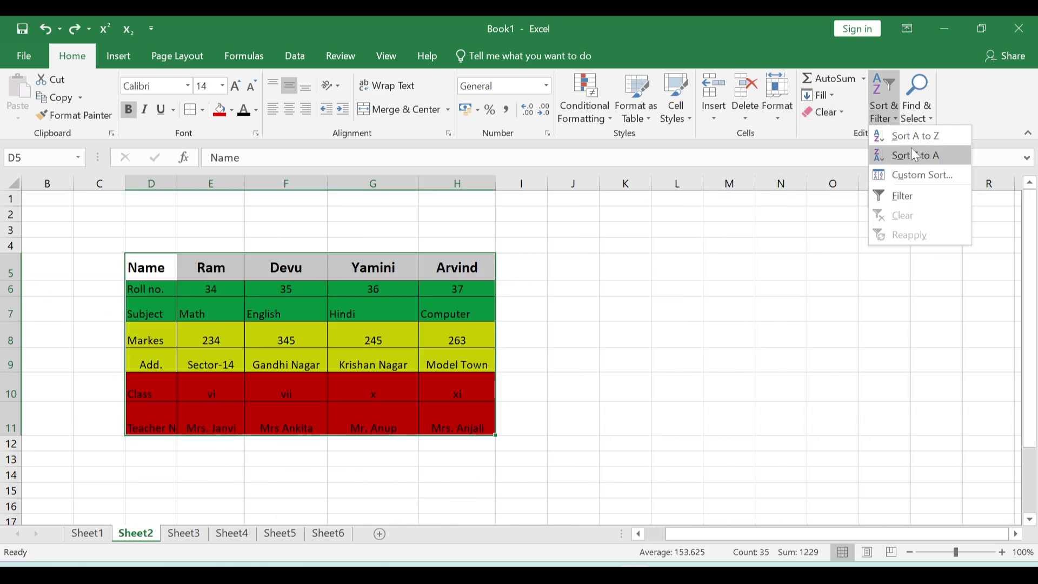
{"action": "left_click", "coordinate": [904, 197]}
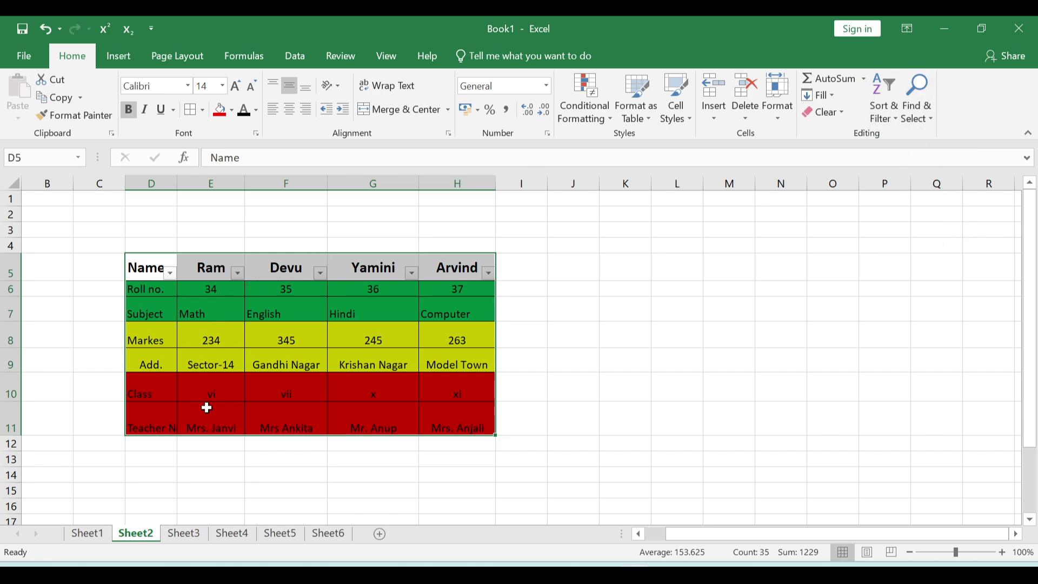
{"action": "left_click", "coordinate": [171, 272]}
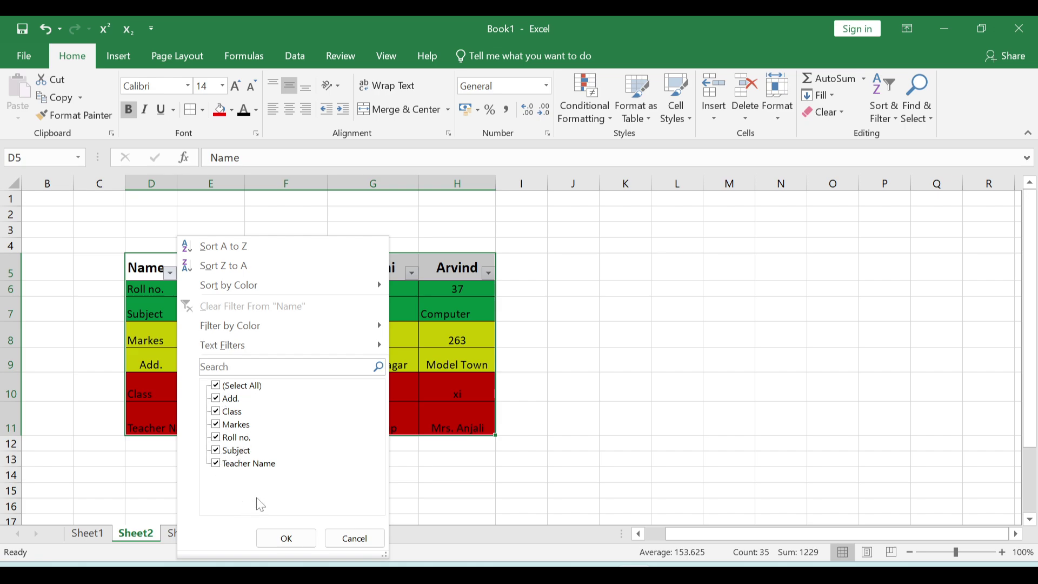
{"action": "left_click", "coordinate": [217, 387]}
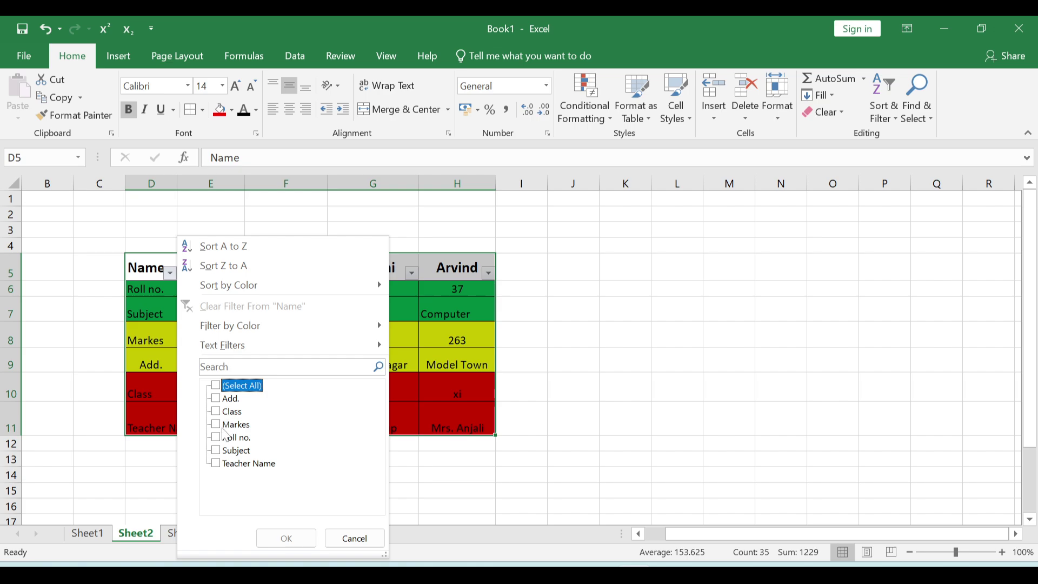
{"action": "left_click", "coordinate": [216, 464]}
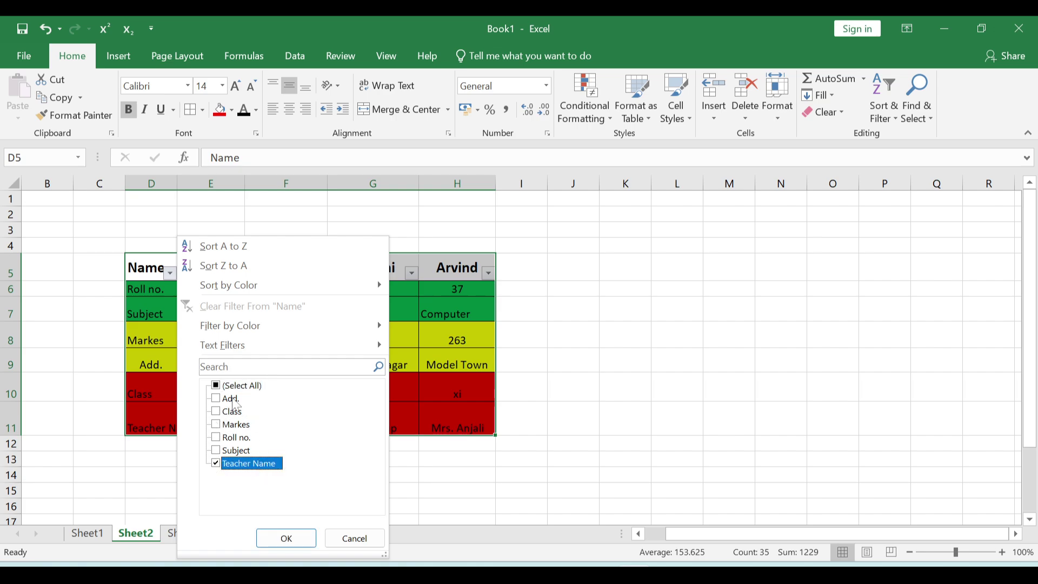
{"action": "left_click", "coordinate": [216, 425]}
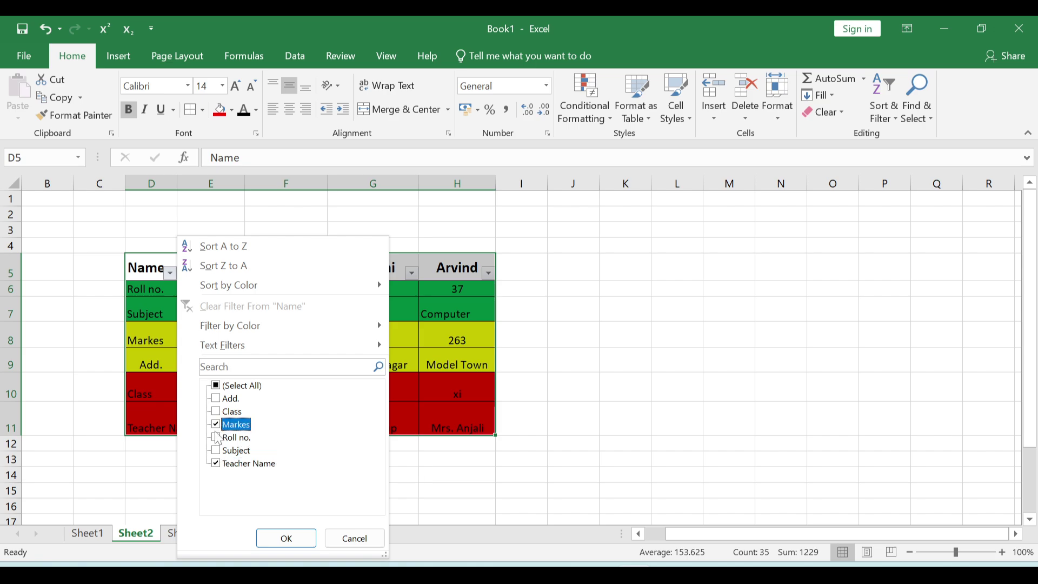
{"action": "left_click", "coordinate": [219, 452]}
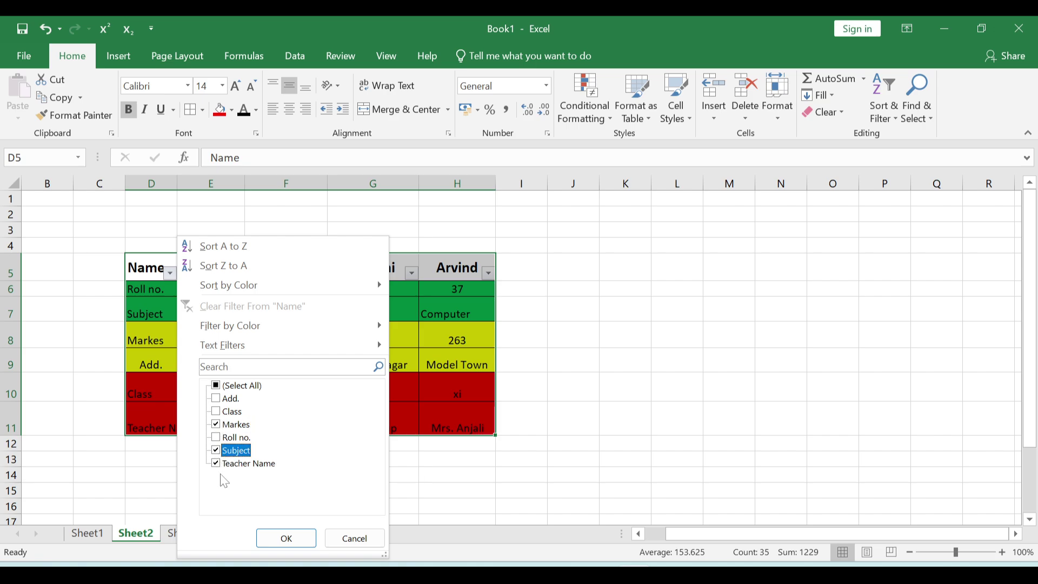
{"action": "left_click", "coordinate": [279, 540]}
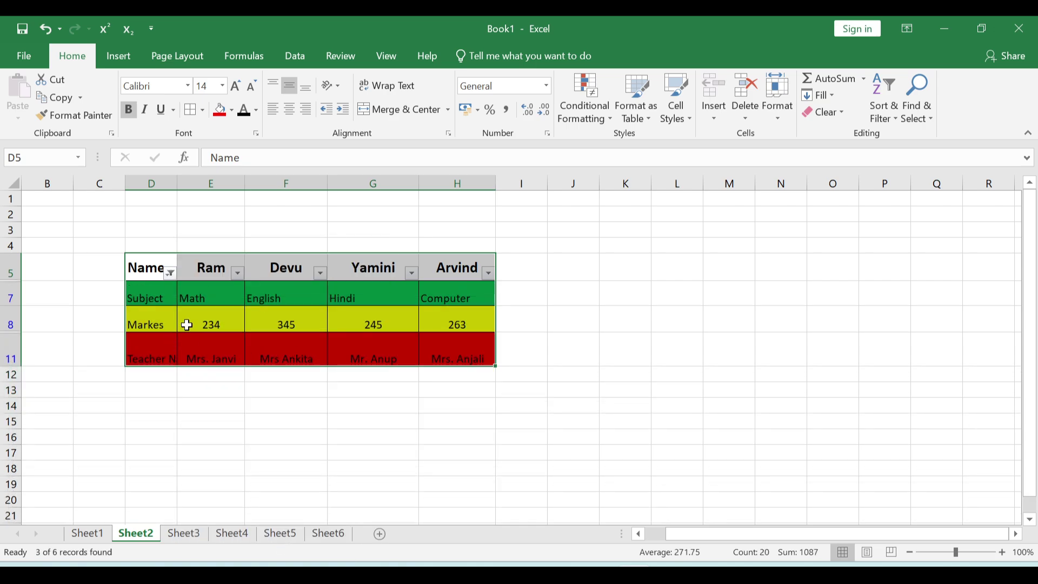
{"action": "left_click", "coordinate": [157, 299]}
{"action": "left_click", "coordinate": [155, 323]}
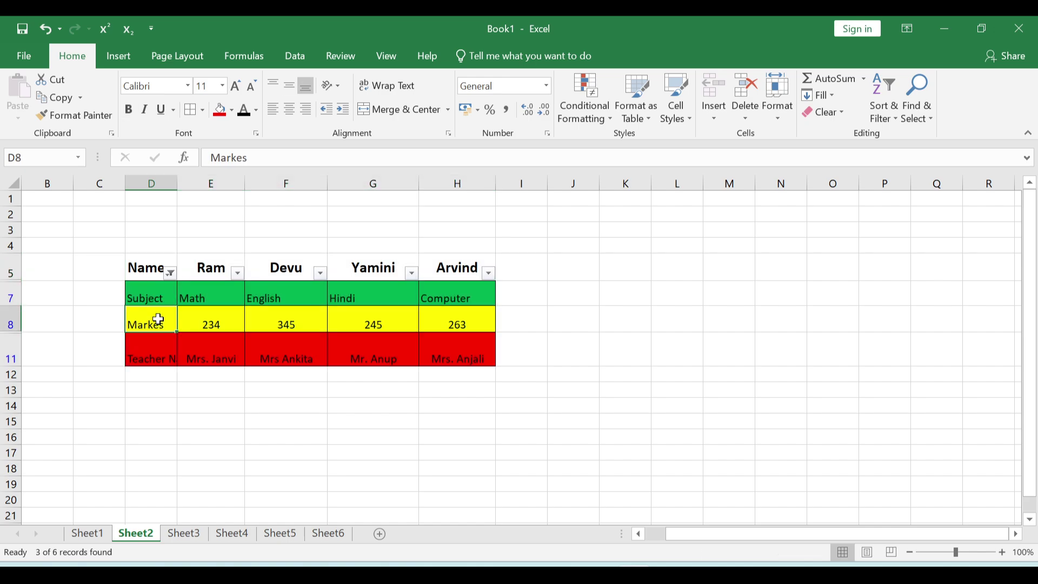
{"action": "left_click", "coordinate": [156, 350]}
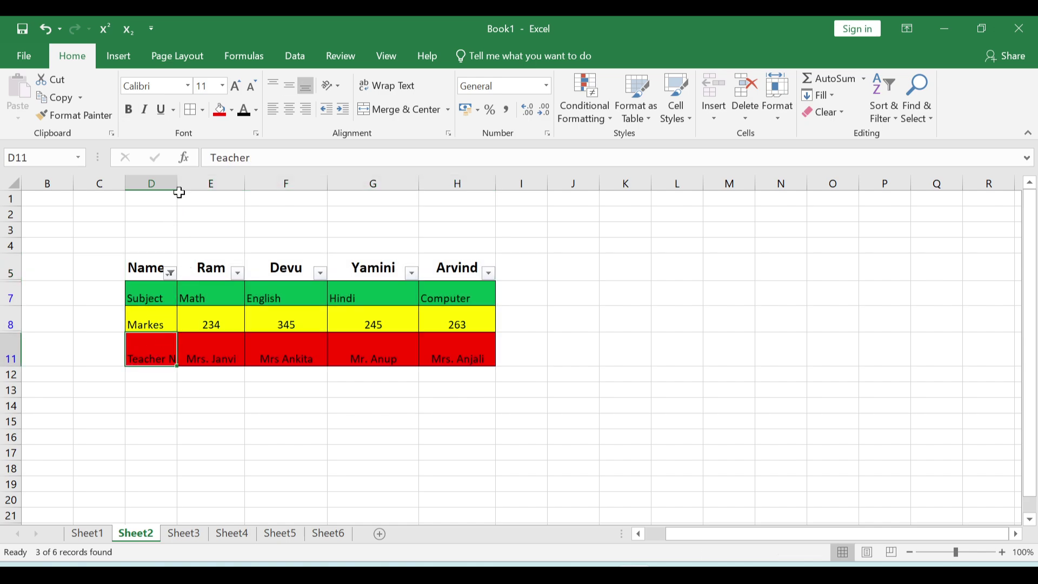
{"action": "left_click_drag", "start_coordinate": [179, 174], "coordinate": [208, 175]}
{"action": "left_click", "coordinate": [255, 338]}
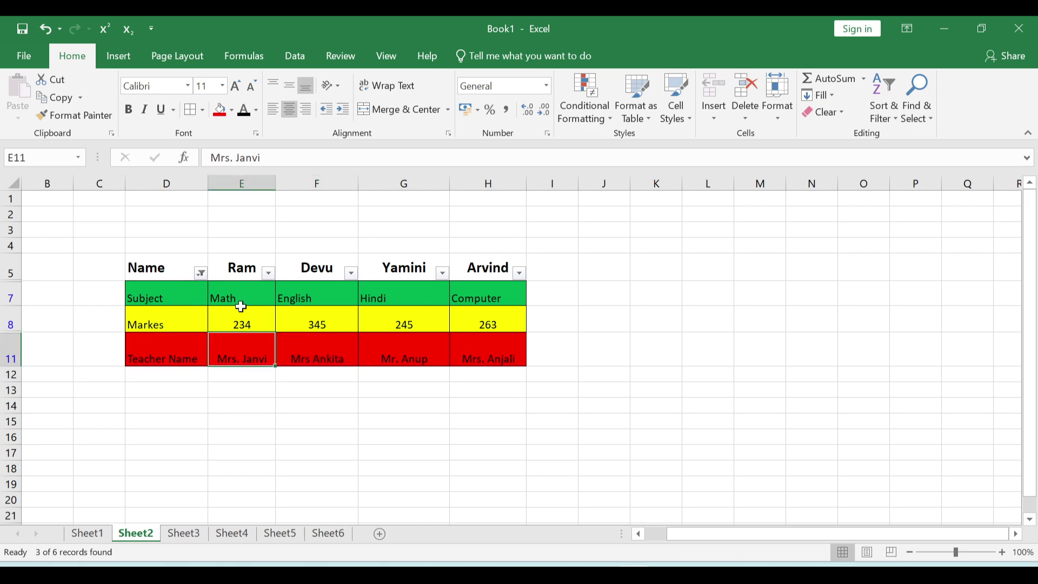
{"action": "left_click", "coordinate": [243, 291]}
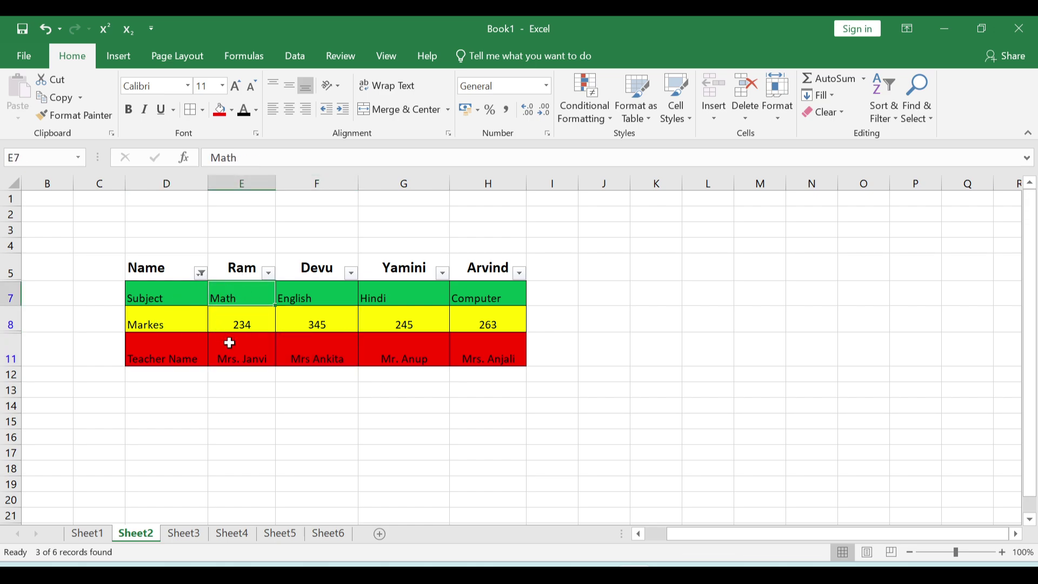
{"action": "left_click", "coordinate": [245, 318]}
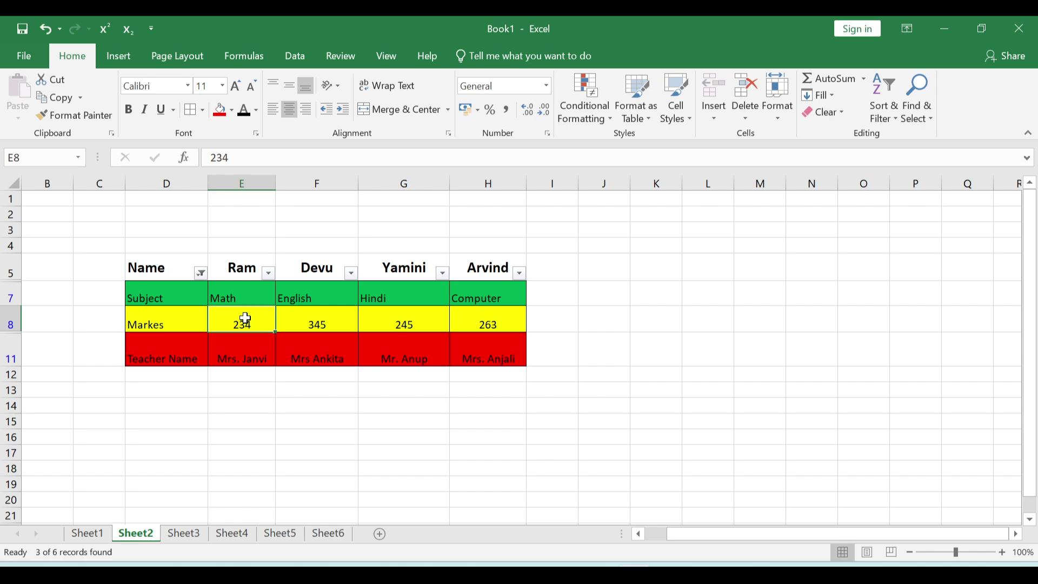
{"action": "left_click", "coordinate": [250, 362]}
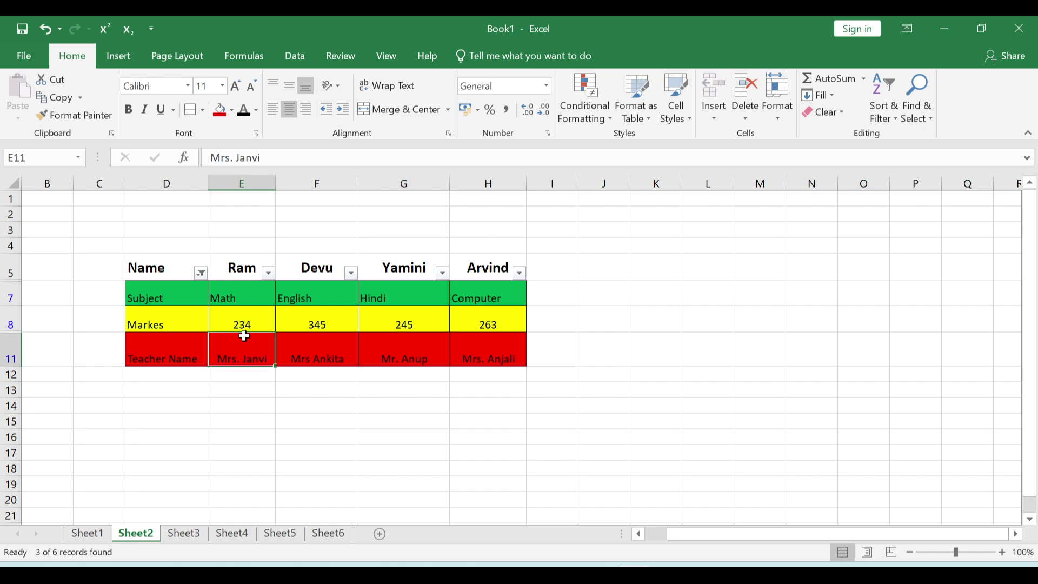
{"action": "left_click", "coordinate": [364, 324]}
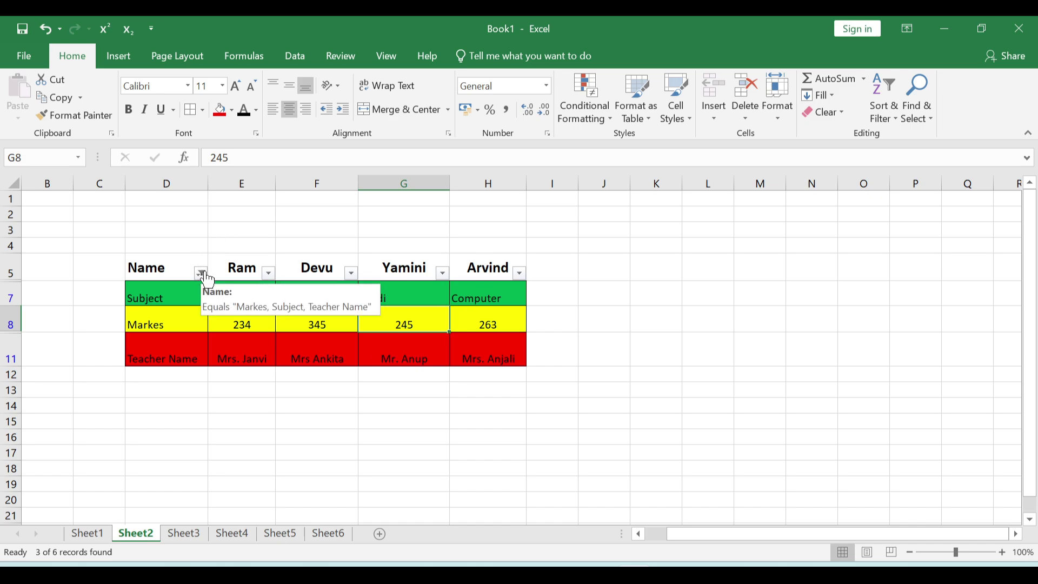
{"action": "left_click", "coordinate": [201, 273]}
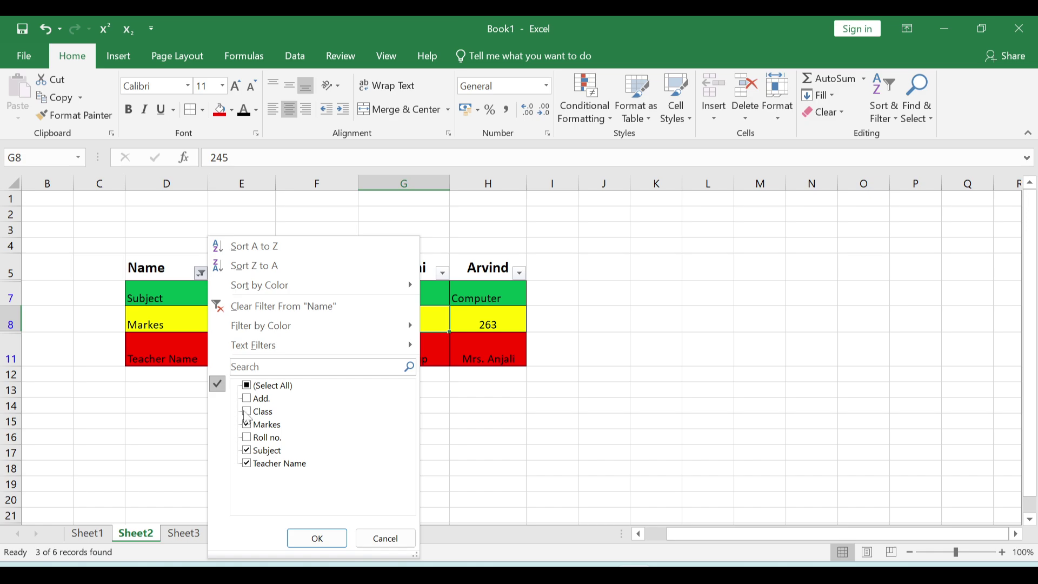
- Tick Add., Class and Roll no. in the Name filter so all rows show
{"action": "left_click", "coordinate": [252, 400]}
{"action": "left_click", "coordinate": [249, 412]}
{"action": "left_click", "coordinate": [249, 438]}
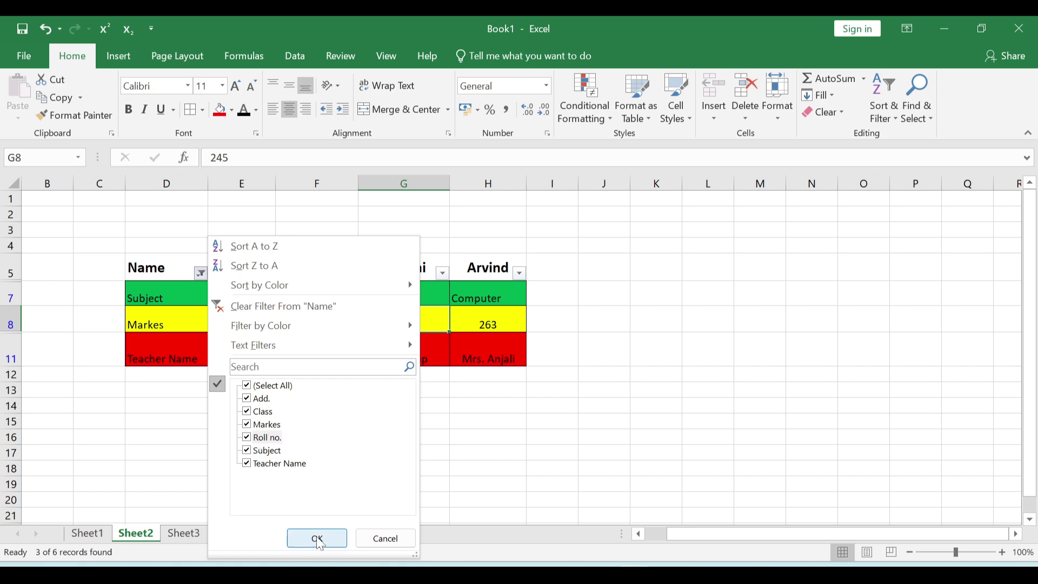
{"action": "left_click", "coordinate": [318, 539]}
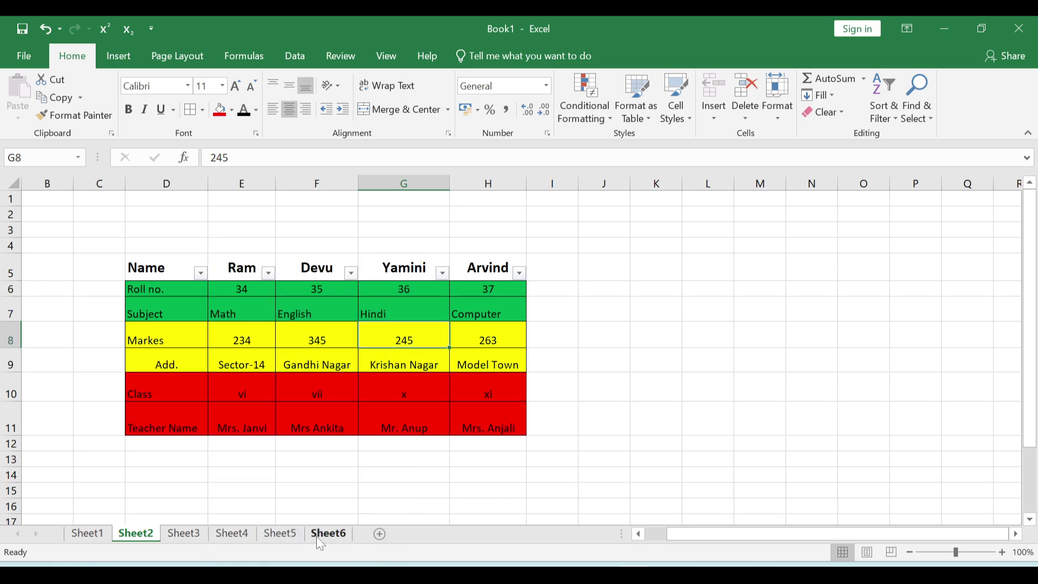
- Untick Class, Markes and Roll no., leaving Subject, Add. and Teacher Name, then select D12
{"action": "left_click", "coordinate": [200, 272]}
{"action": "left_click", "coordinate": [250, 414]}
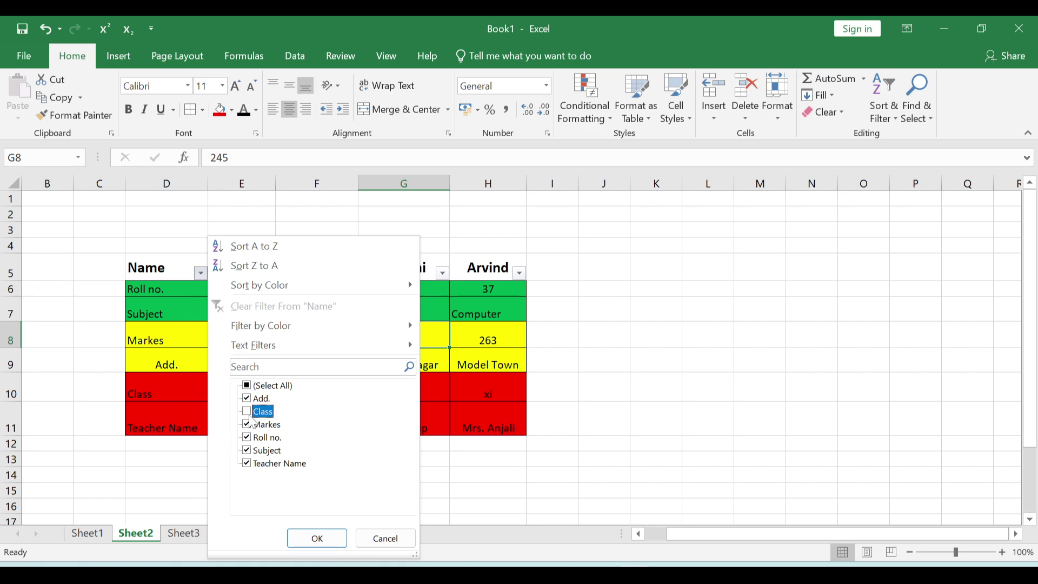
{"action": "left_click", "coordinate": [246, 424]}
{"action": "left_click", "coordinate": [246, 437]}
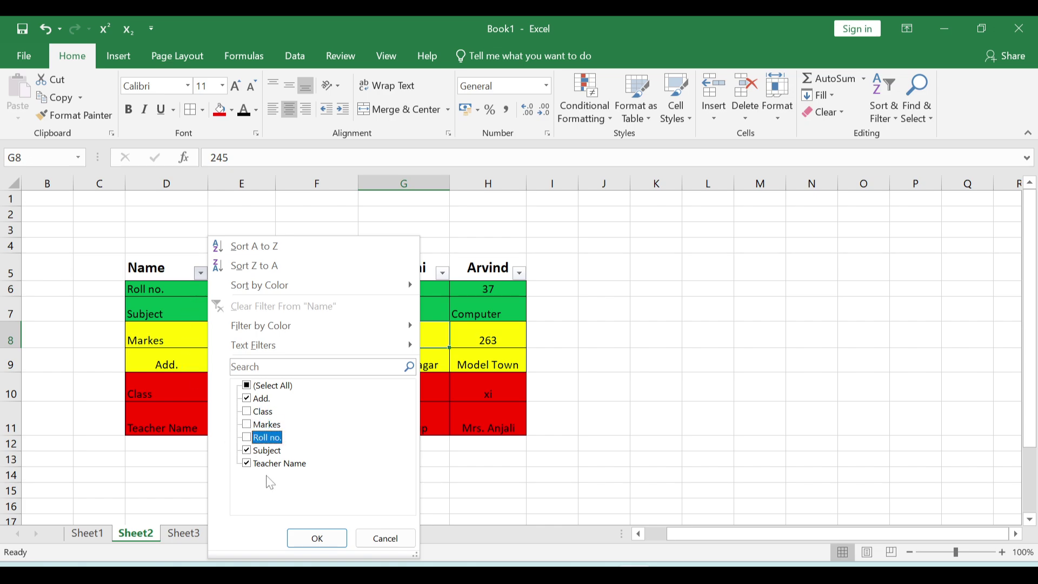
{"action": "left_click", "coordinate": [319, 545]}
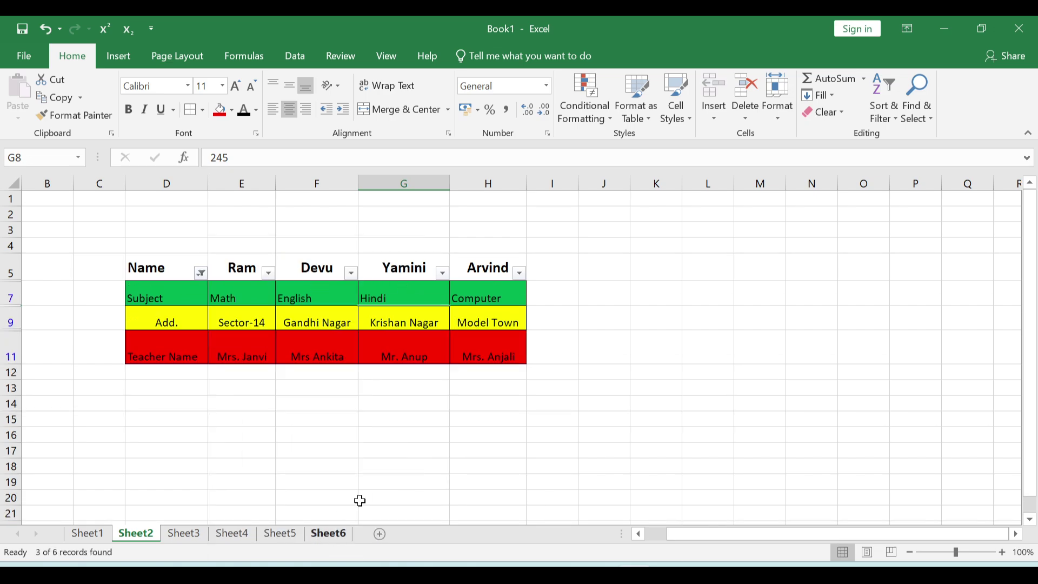
{"action": "left_click", "coordinate": [160, 372]}
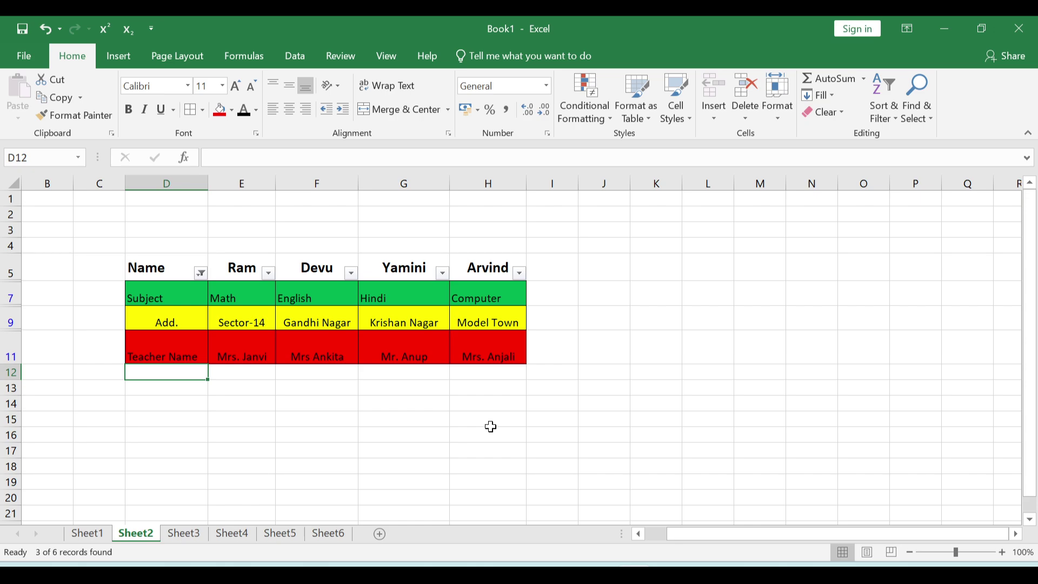
- Type the Mobile no. label in D12 and each student's mobile number, then select the whole table
{"action": "type", "text": "Mobile no."}
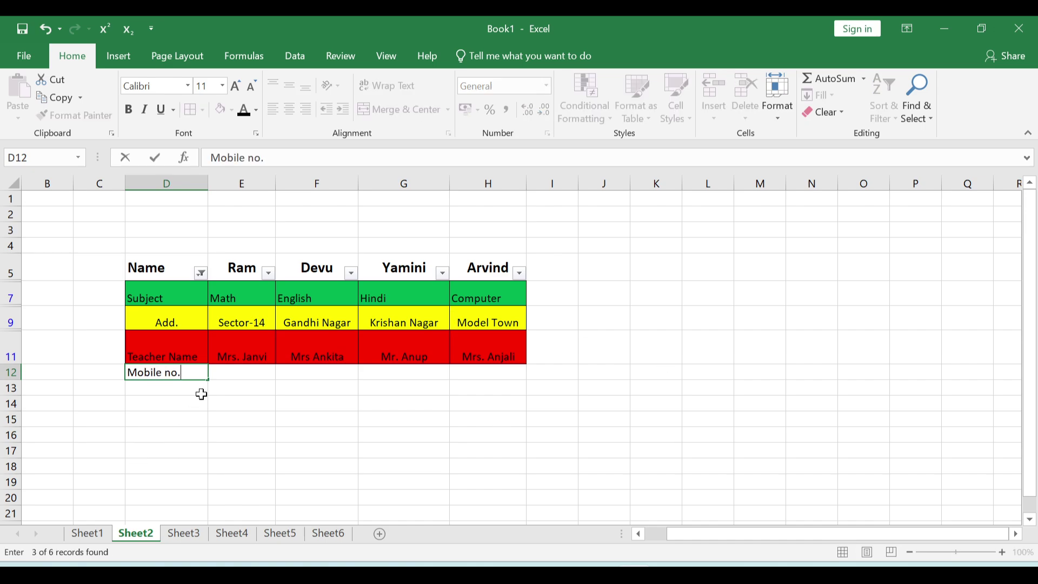
{"action": "left_click", "coordinate": [240, 374]}
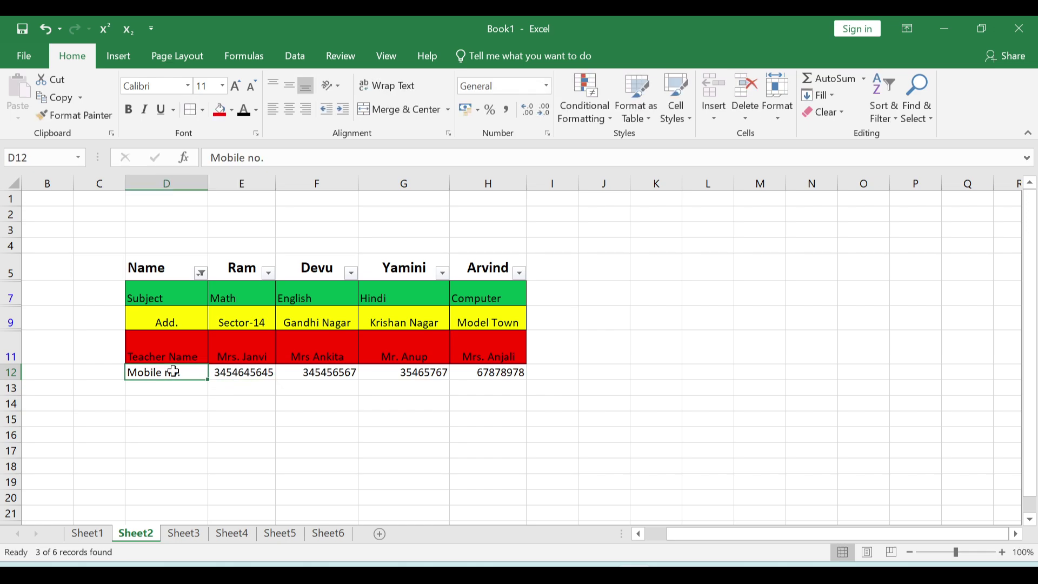
{"action": "left_click_drag", "start_coordinate": [172, 373], "coordinate": [463, 375]}
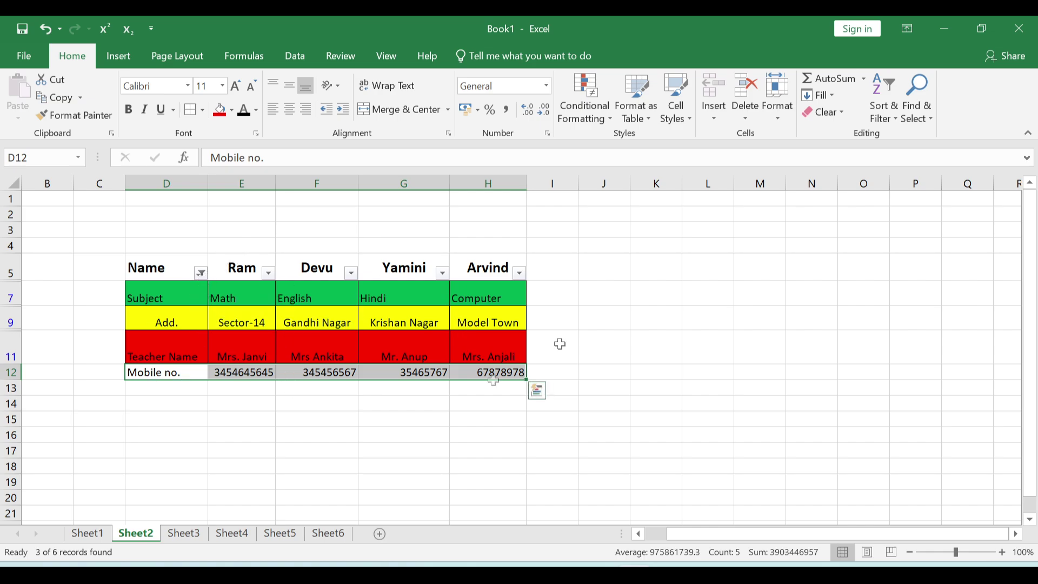
{"action": "left_click", "coordinate": [184, 295]}
{"action": "left_click_drag", "start_coordinate": [202, 305], "coordinate": [469, 387]}
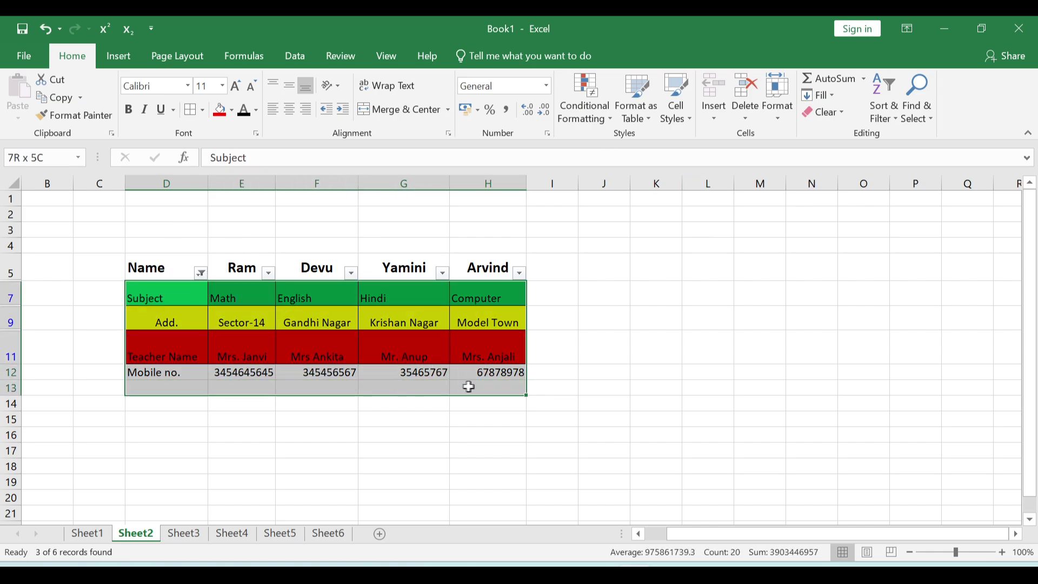
{"action": "left_click", "coordinate": [884, 108]}
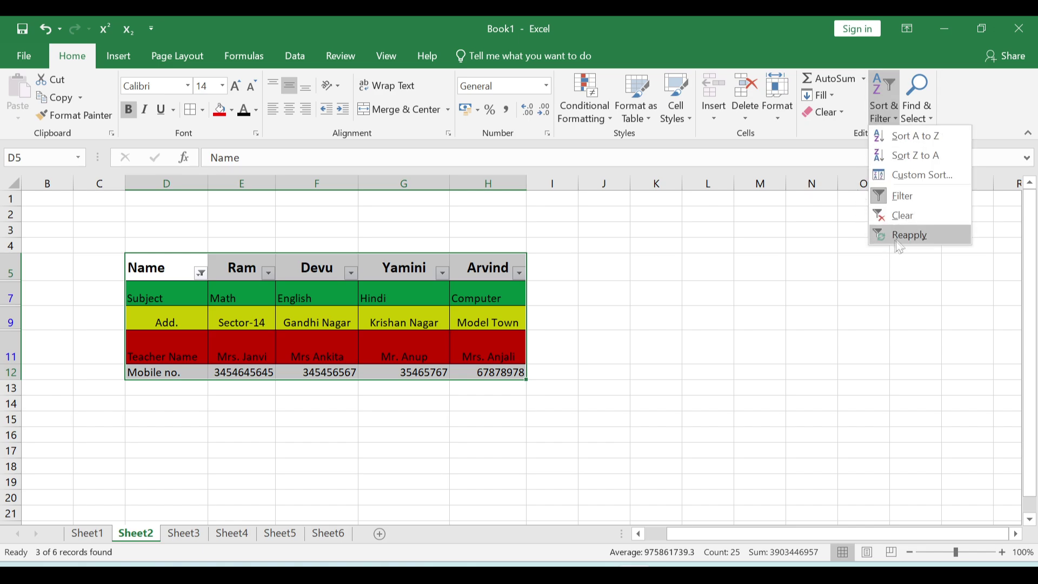
- Reapply and then clear the filter so rows Roll no. through Mobile no. show, then select K13
{"action": "left_click", "coordinate": [902, 237]}
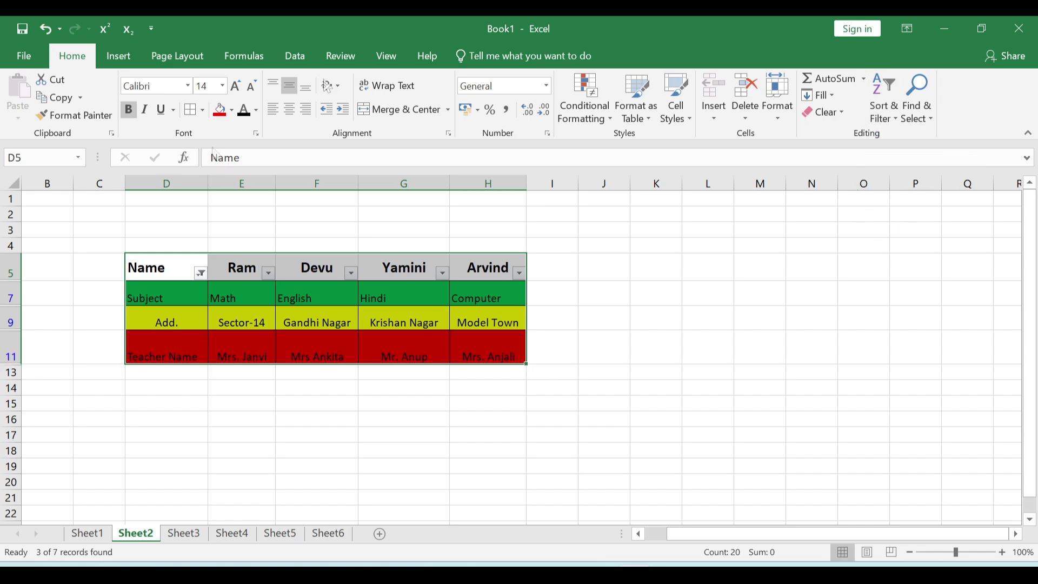
{"action": "left_click", "coordinate": [886, 124]}
{"action": "left_click", "coordinate": [909, 215]}
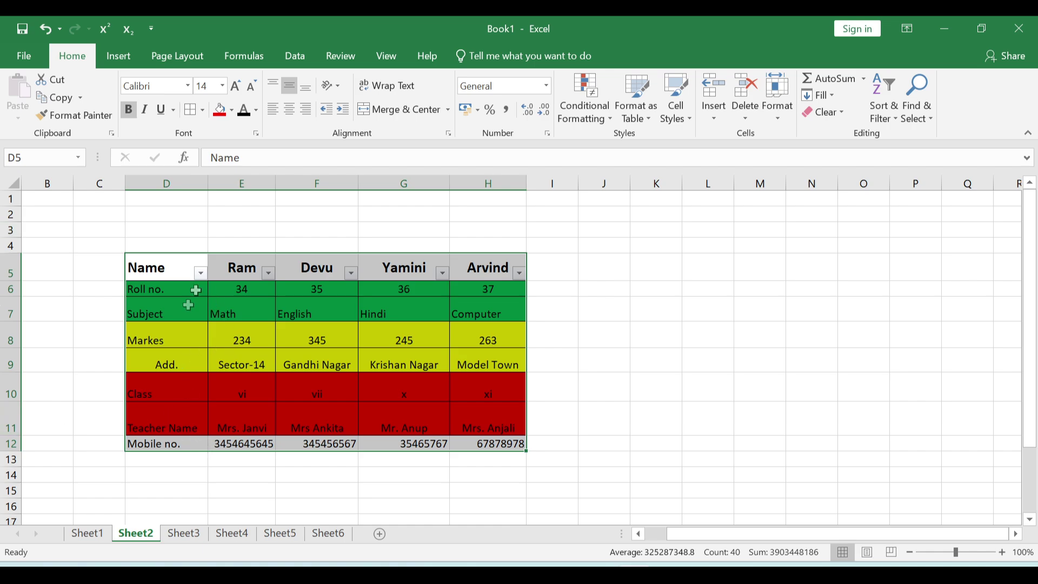
{"action": "left_click", "coordinate": [201, 273]}
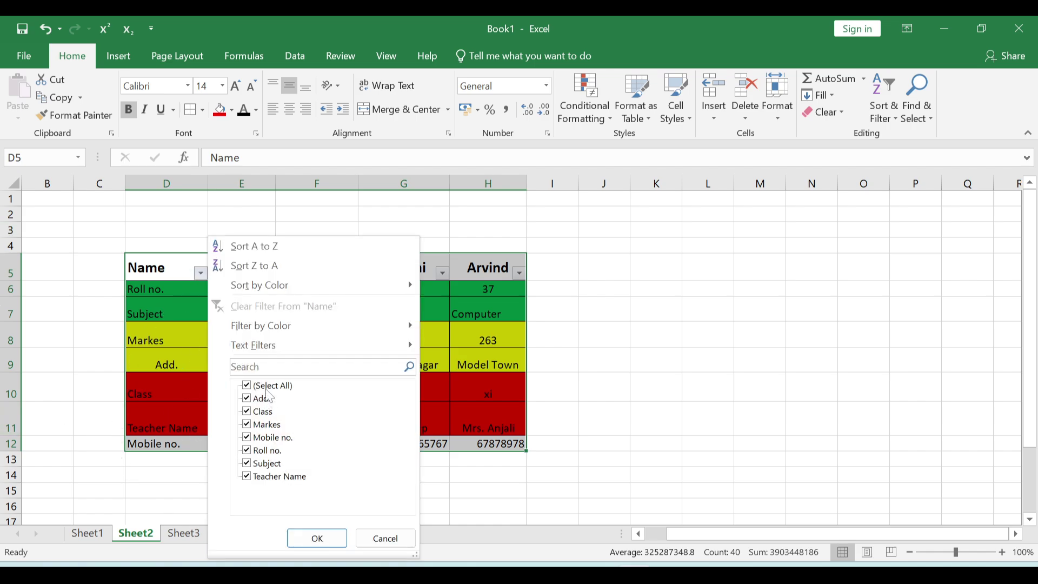
{"action": "left_click", "coordinate": [361, 544]}
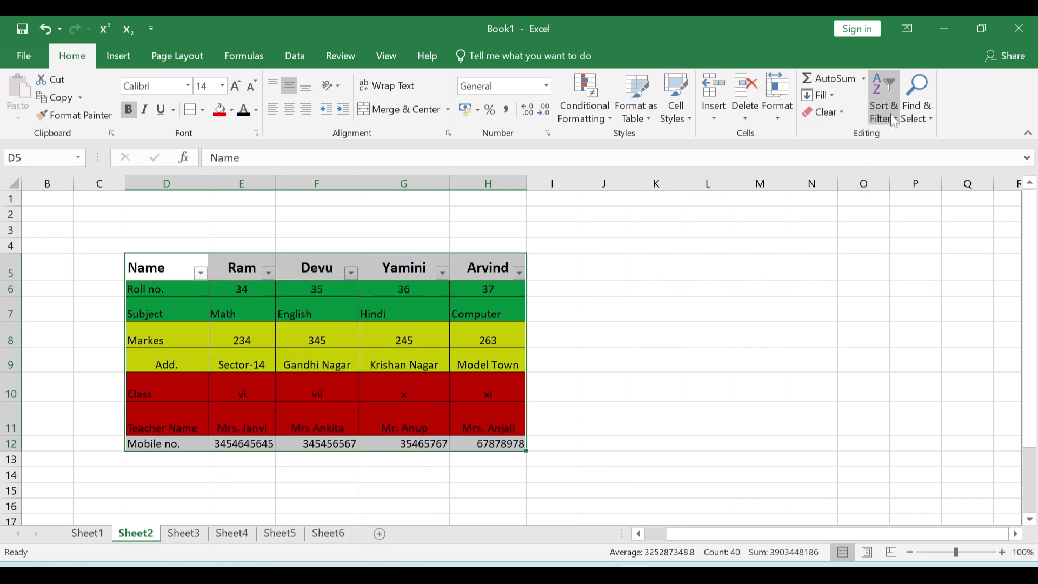
{"action": "left_click", "coordinate": [656, 459]}
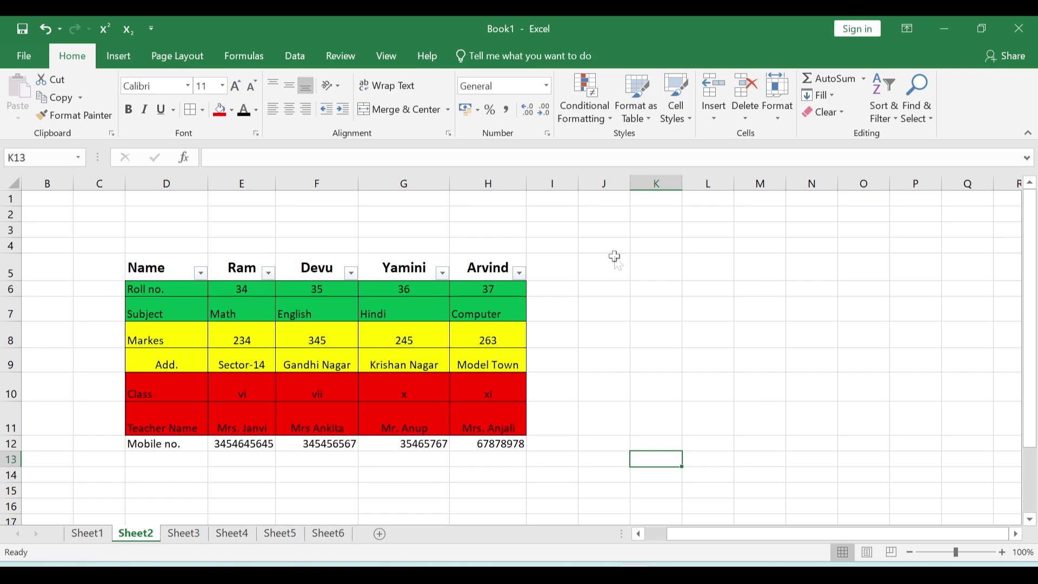
- Find 'name' on Sheet2, stepping between the Name header and Teacher Name matches
{"action": "key", "text": "ctrl+f"}
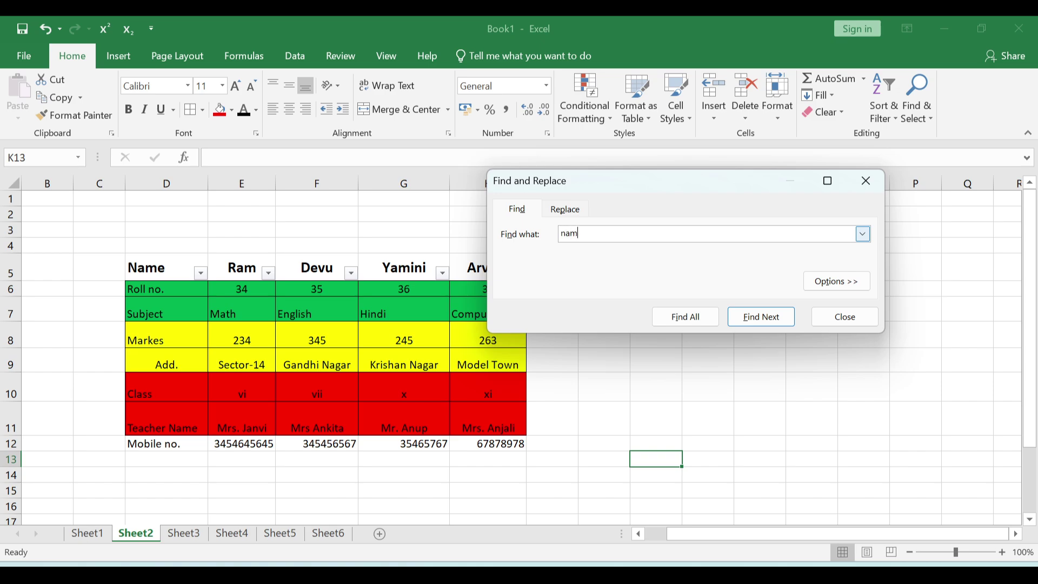
{"action": "left_click", "coordinate": [761, 317]}
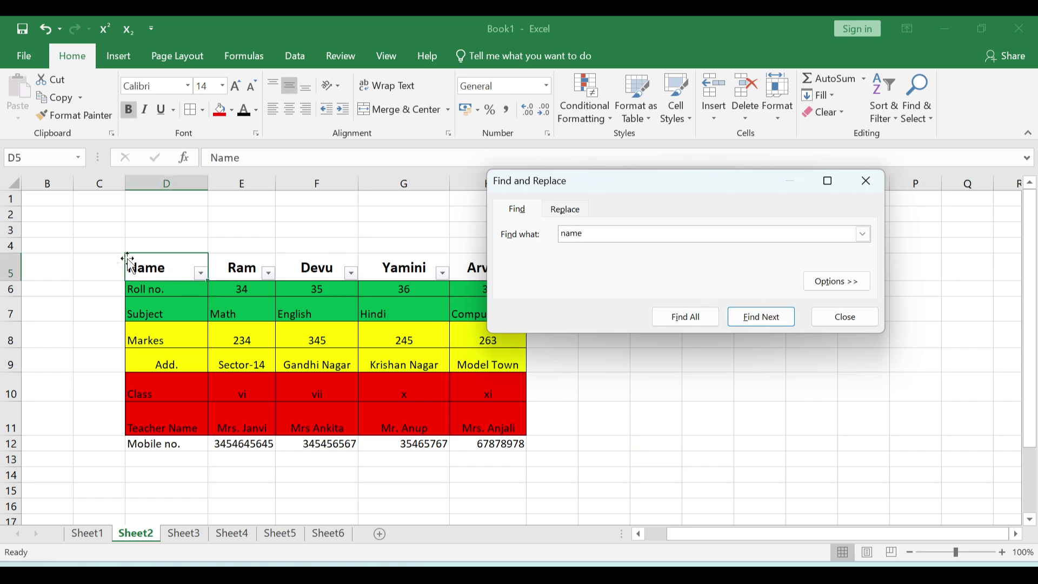
{"action": "left_click", "coordinate": [752, 315]}
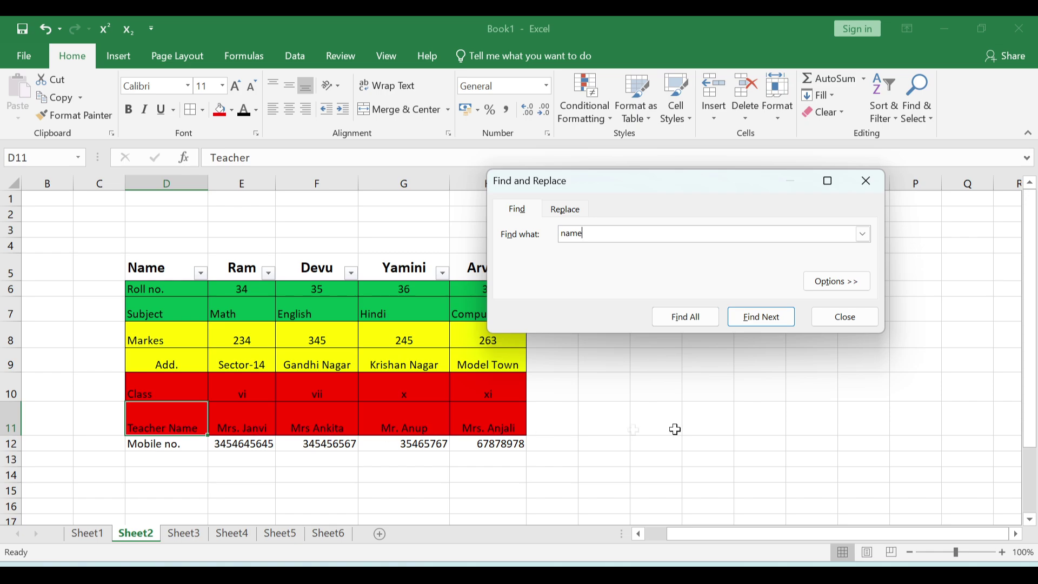
{"action": "left_click", "coordinate": [790, 320]}
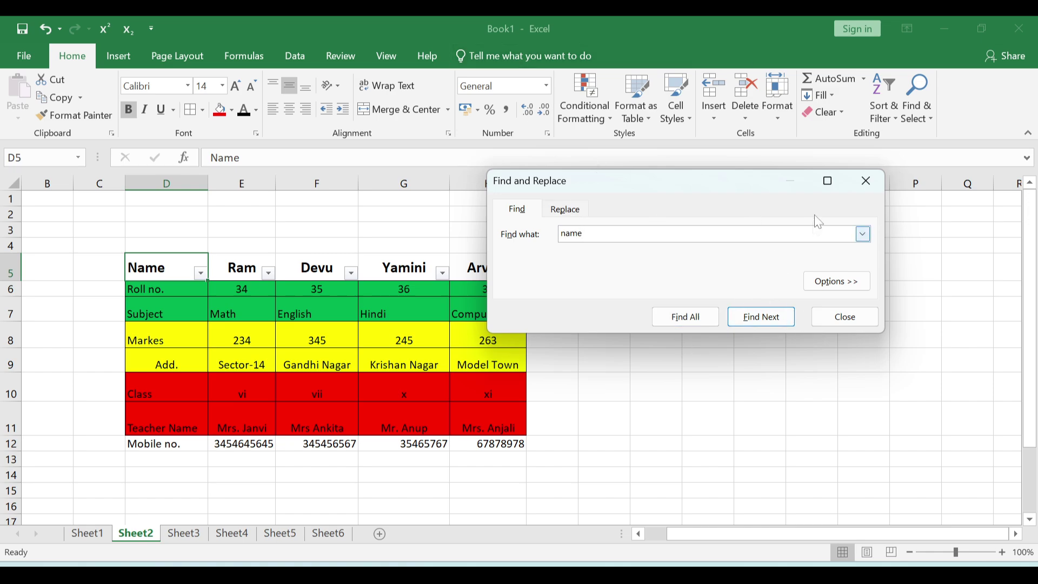
- Close the Find and Replace dialog used to search for 'name'
{"action": "left_click", "coordinate": [866, 180]}
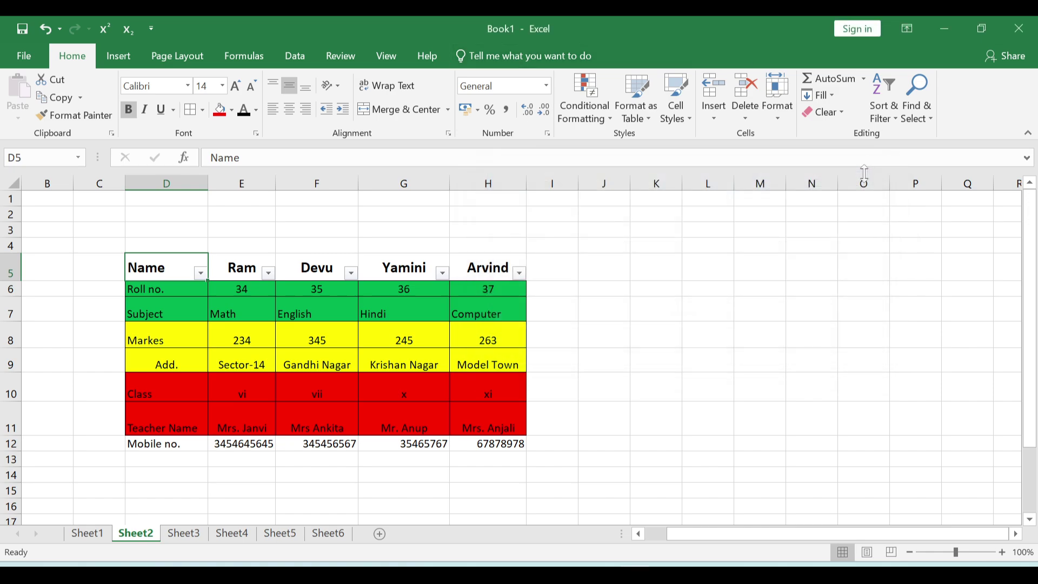
- Replace 'name' with 'Full Name' in D5 and D11, then close the Replace dialog
{"action": "left_click", "coordinate": [927, 118]}
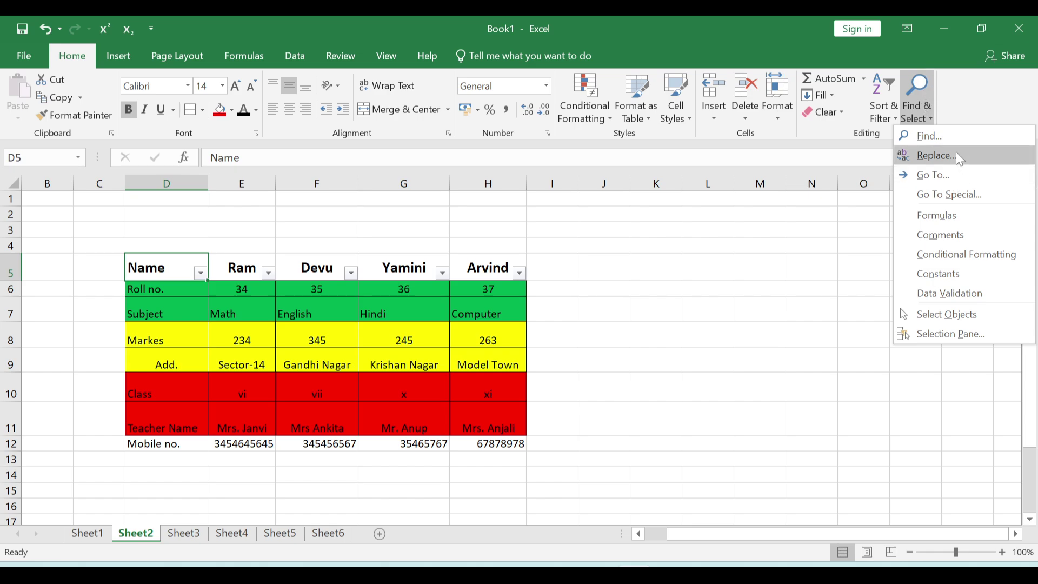
{"action": "left_click", "coordinate": [935, 156]}
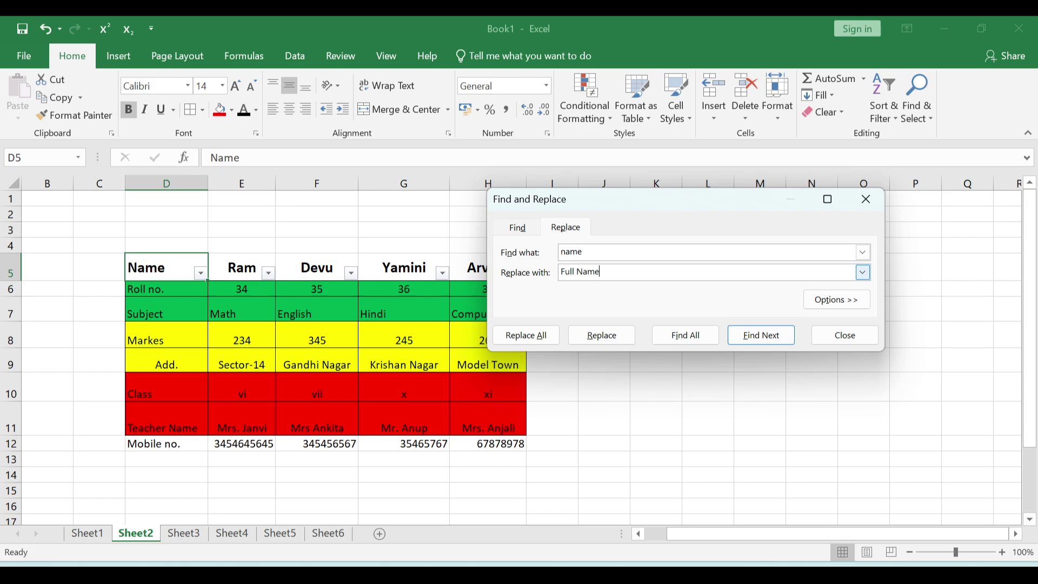
{"action": "left_click", "coordinate": [612, 343]}
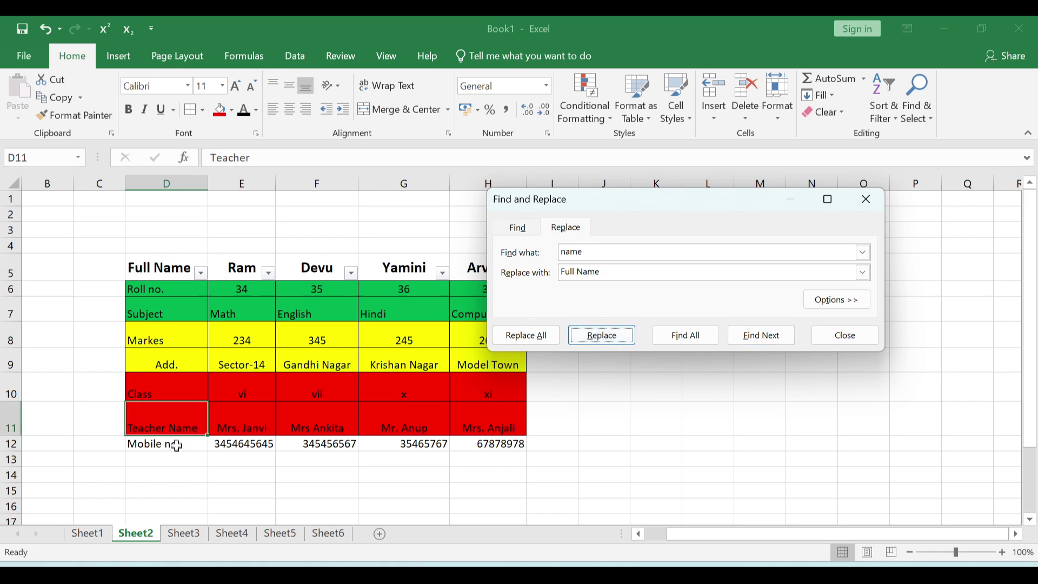
{"action": "left_click", "coordinate": [622, 342]}
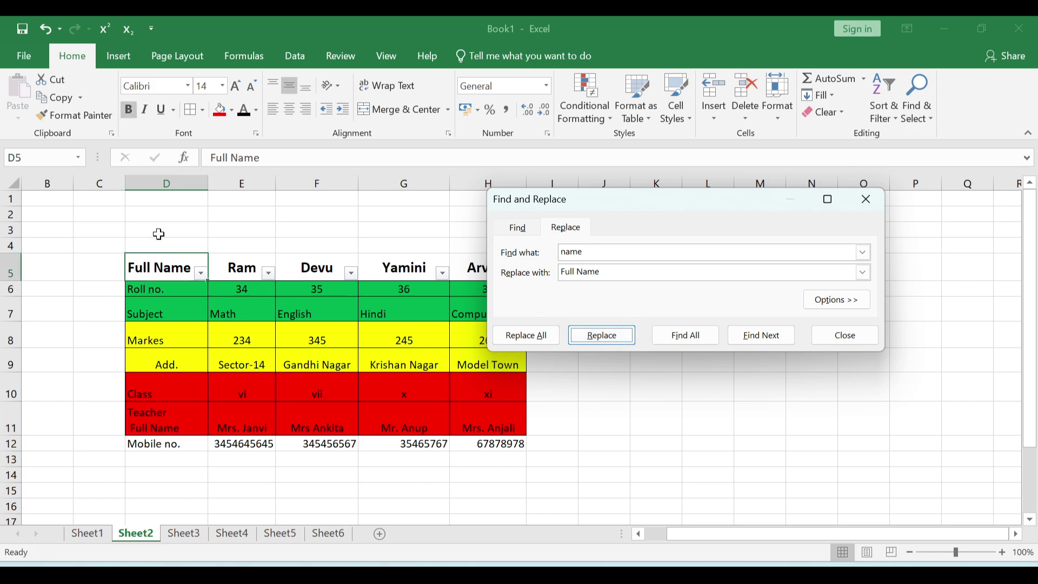
{"action": "key", "text": "Escape"}
{"action": "left_click", "coordinate": [700, 263]}
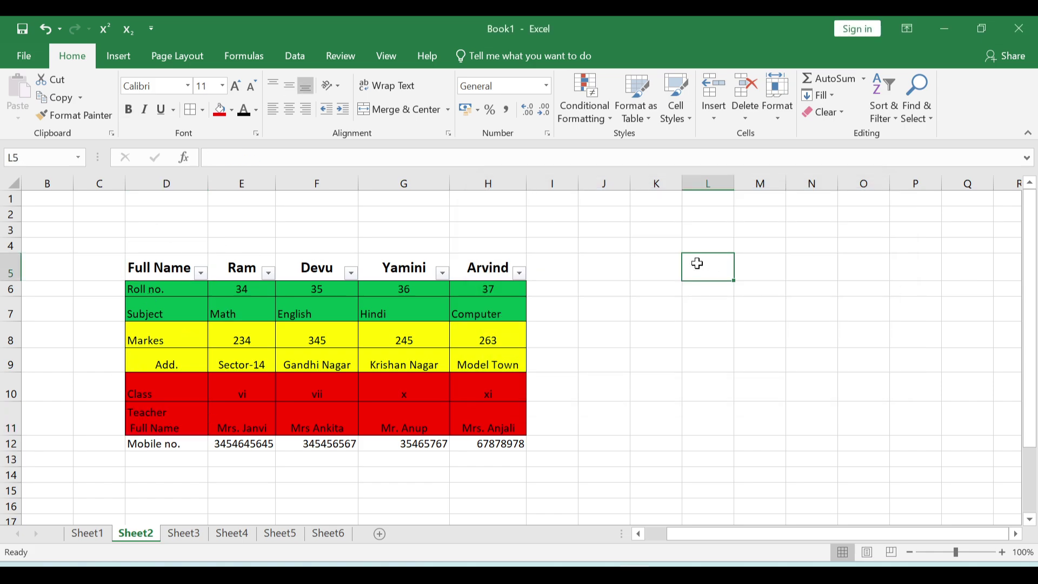
{"action": "key", "text": "ctrl+g"}
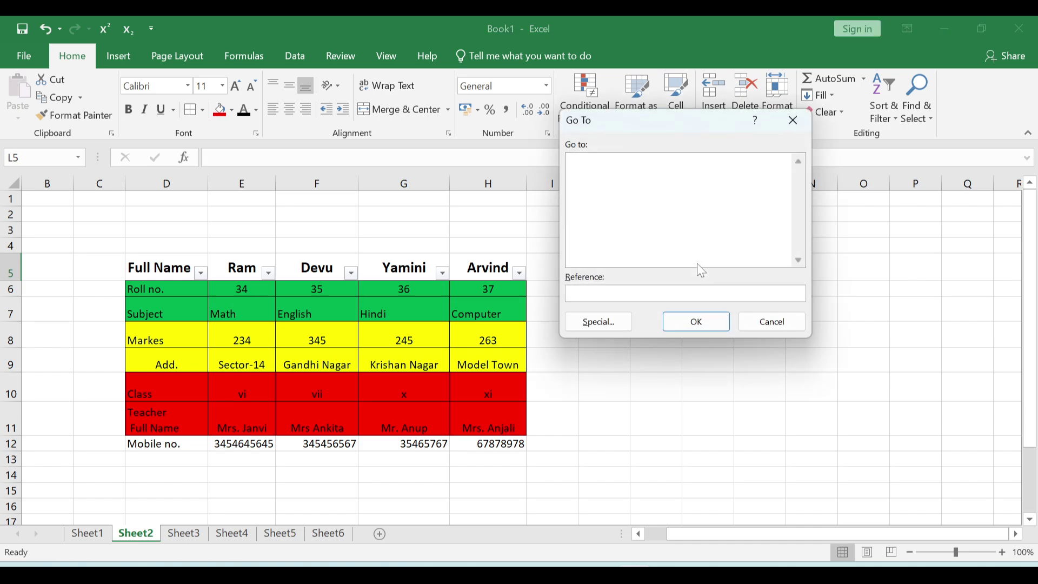
{"action": "left_click", "coordinate": [794, 126]}
{"action": "left_click", "coordinate": [925, 113]}
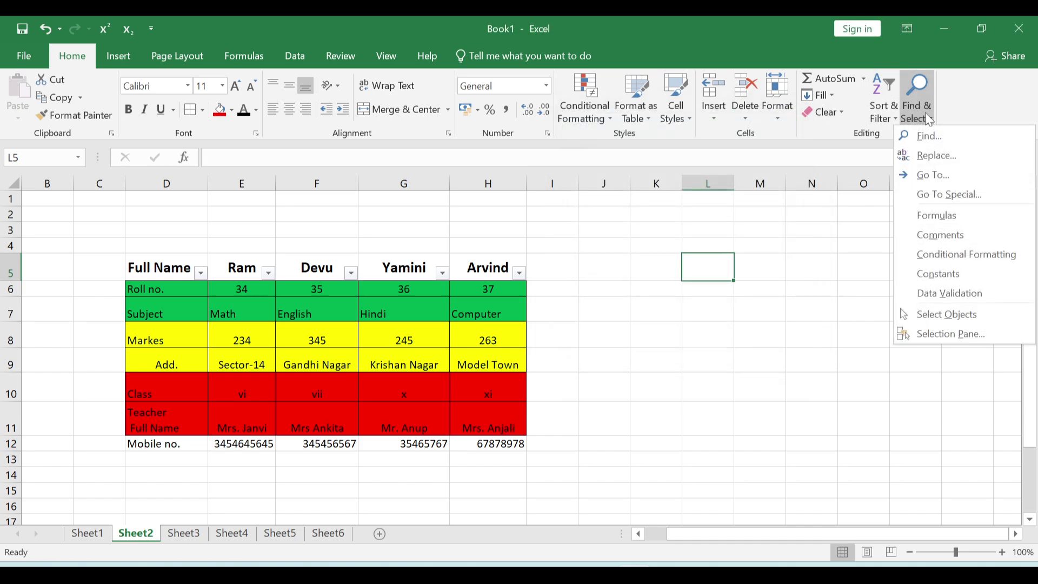
{"action": "left_click", "coordinate": [955, 171]}
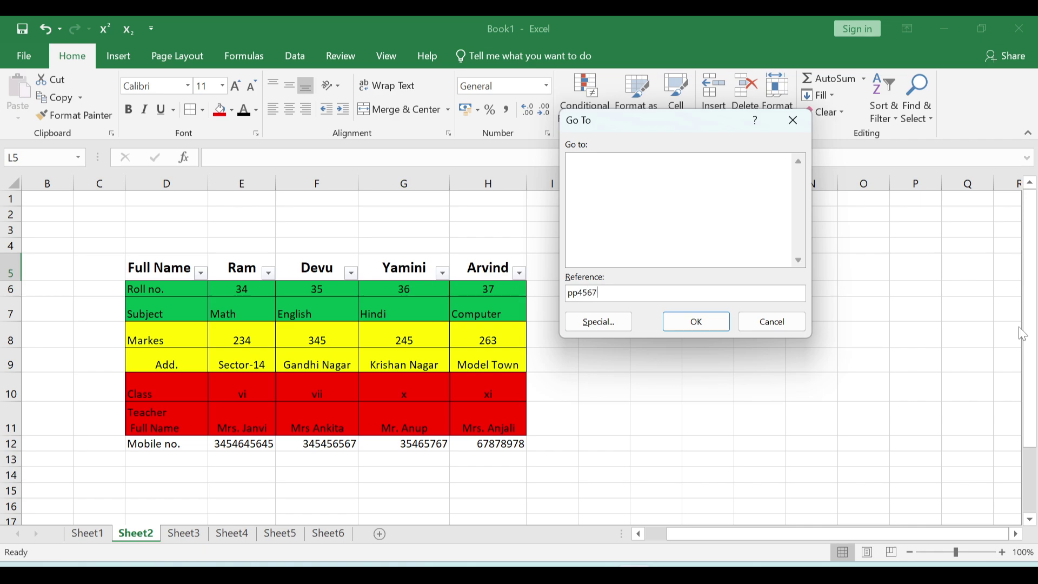
{"action": "left_click", "coordinate": [681, 322]}
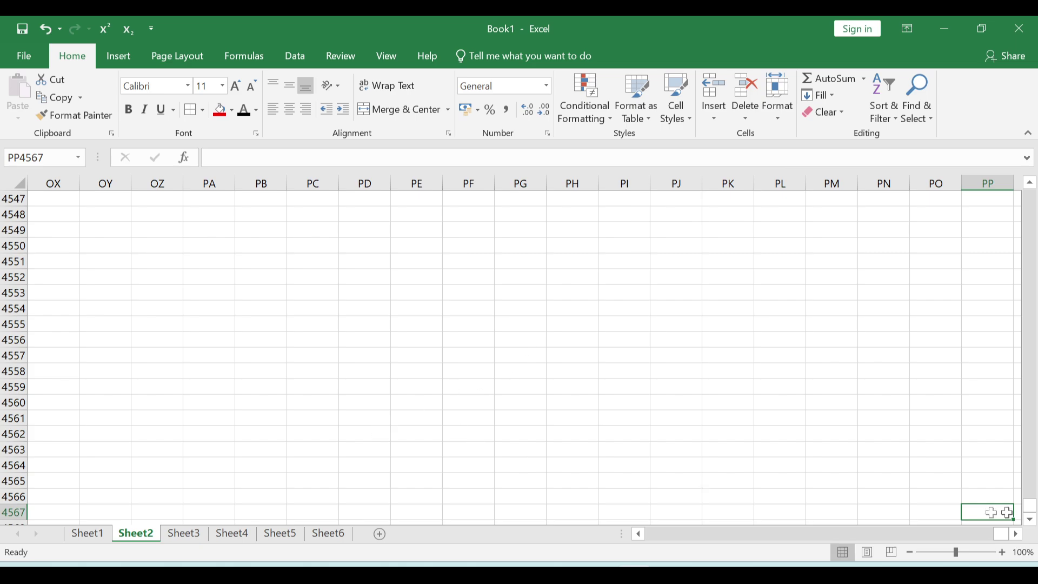
{"action": "left_click_drag", "start_coordinate": [1000, 534], "coordinate": [657, 535]}
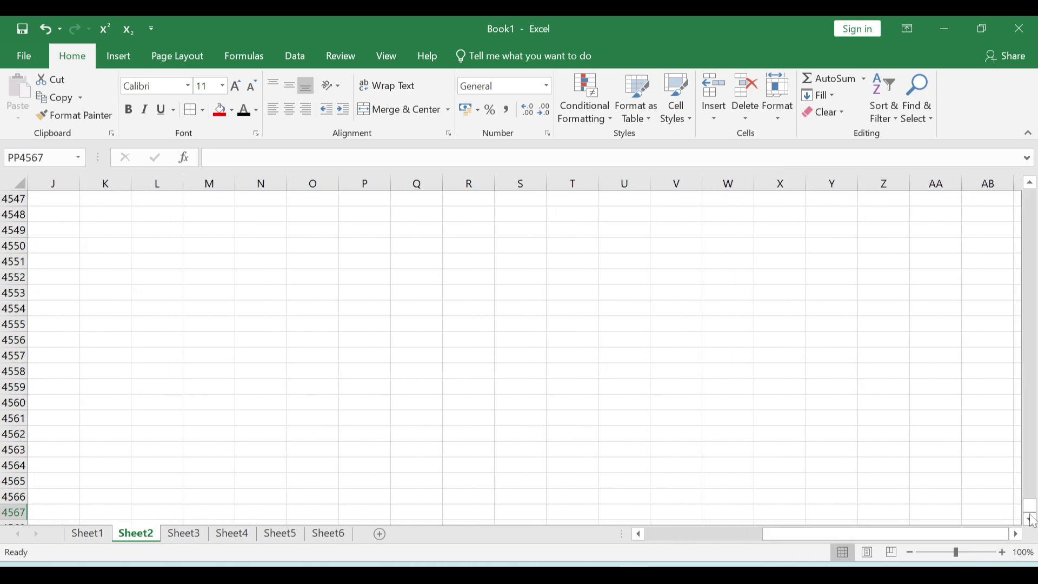
{"action": "left_click_drag", "start_coordinate": [1032, 518], "coordinate": [1031, 426]}
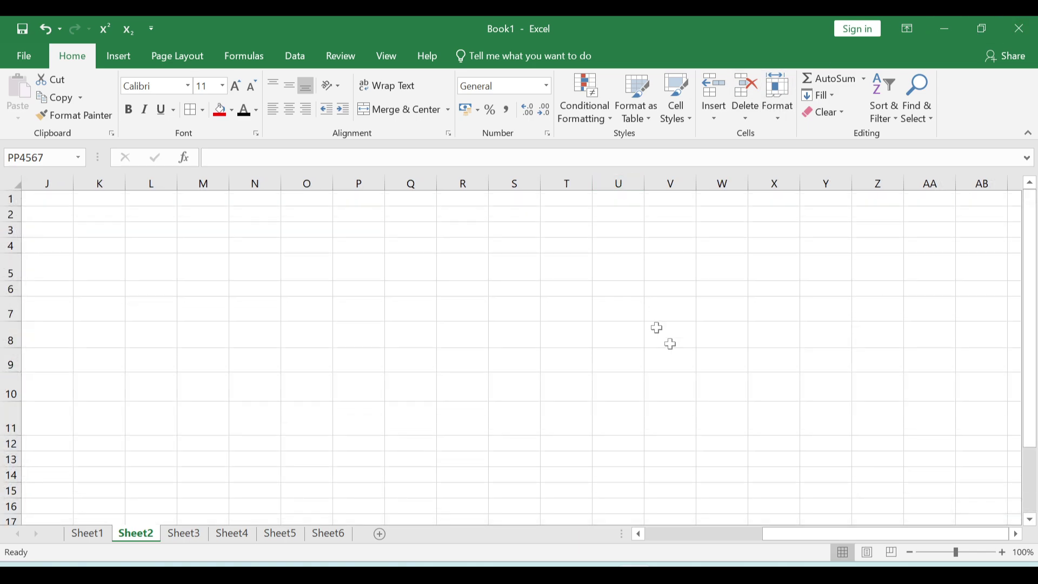
{"action": "left_click_drag", "start_coordinate": [779, 536], "coordinate": [626, 552]}
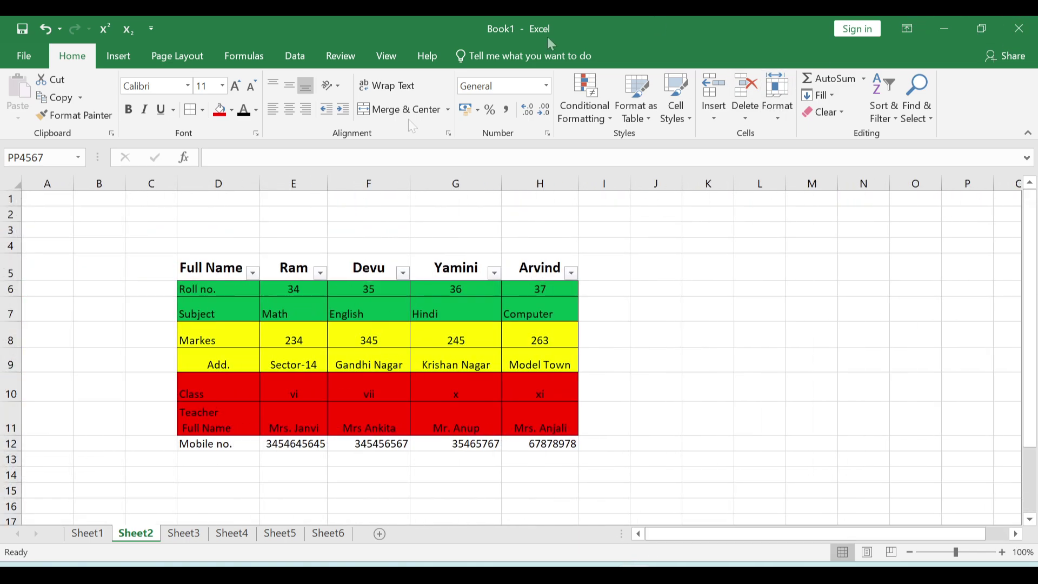
{"action": "left_click", "coordinate": [704, 317]}
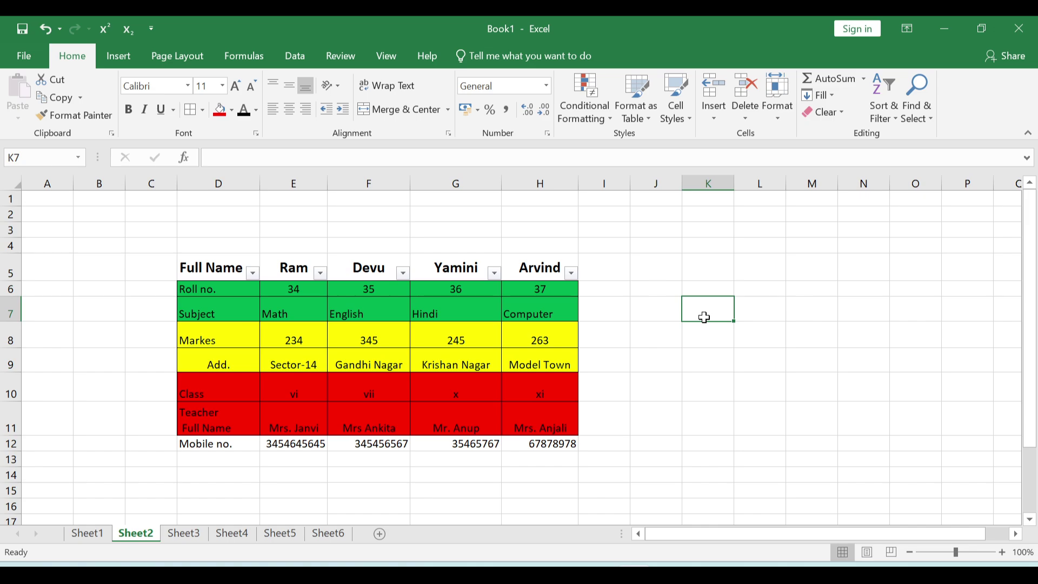
- Run Go To Special with Constants to select the constant cells D5 through H12
{"action": "key", "text": "ctrl+g"}
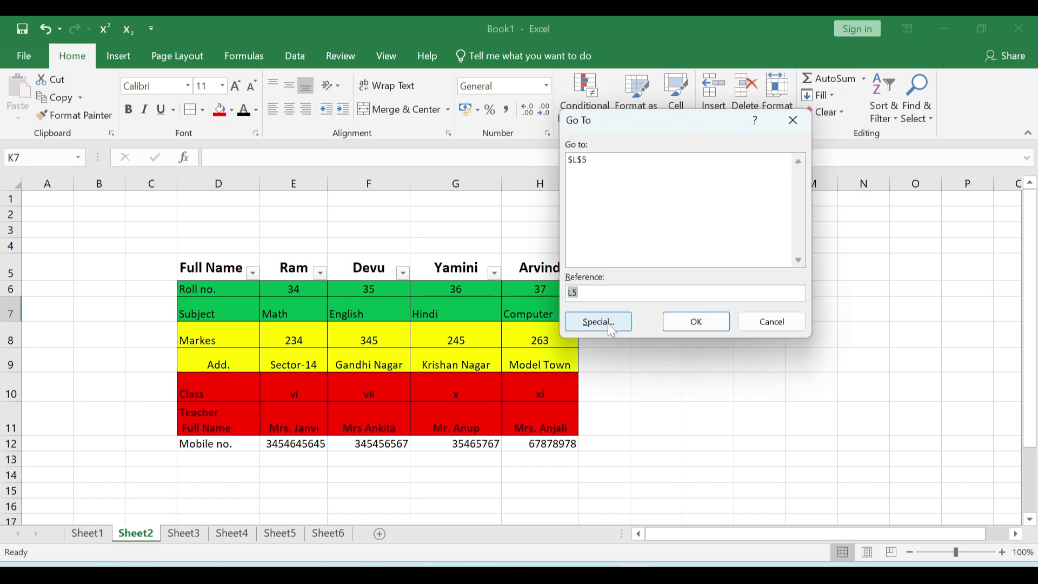
{"action": "left_click", "coordinate": [610, 322]}
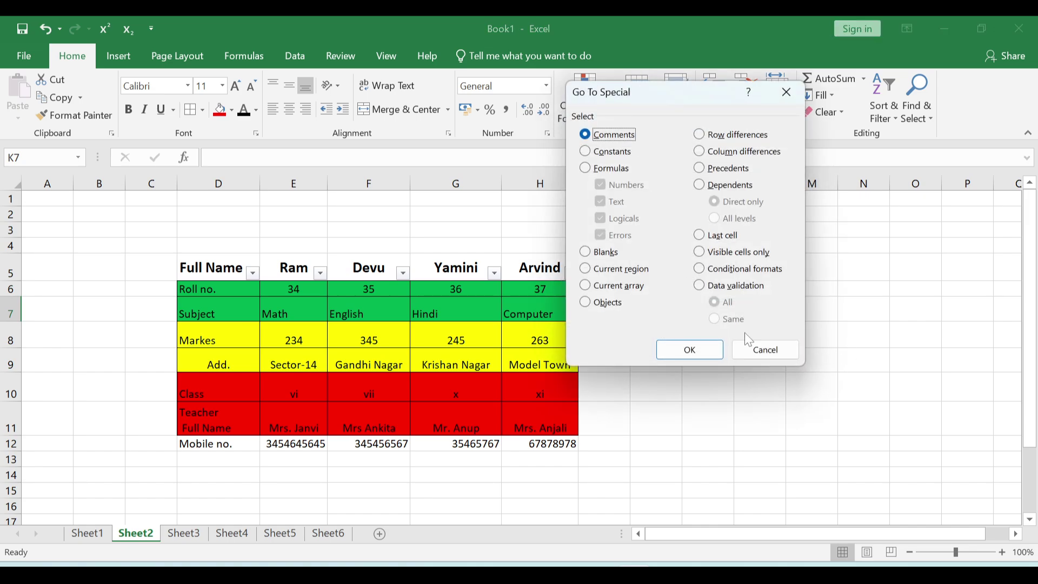
{"action": "left_click", "coordinate": [765, 349]}
{"action": "left_click", "coordinate": [917, 100]}
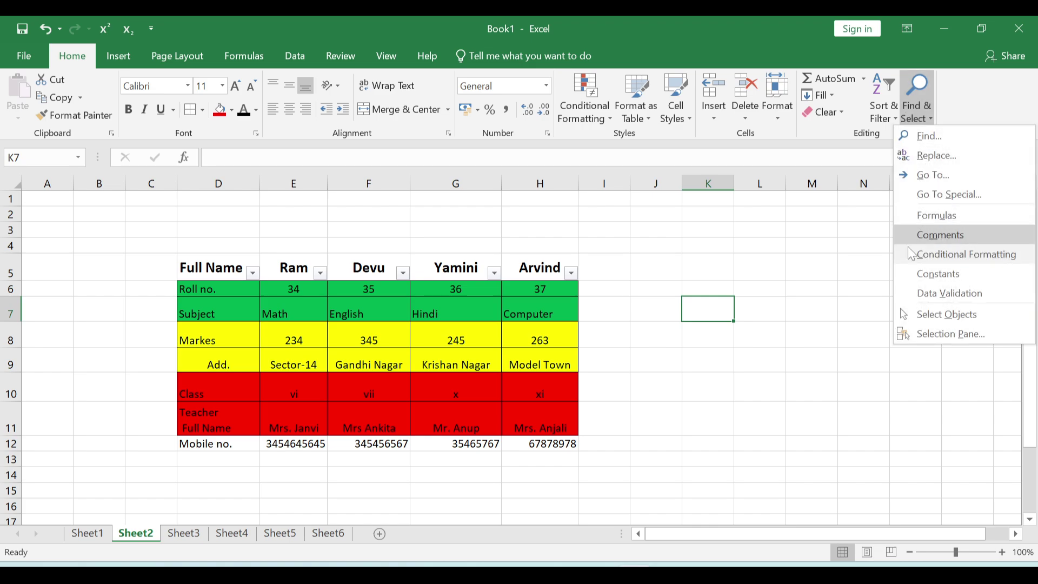
{"action": "left_click", "coordinate": [966, 196]}
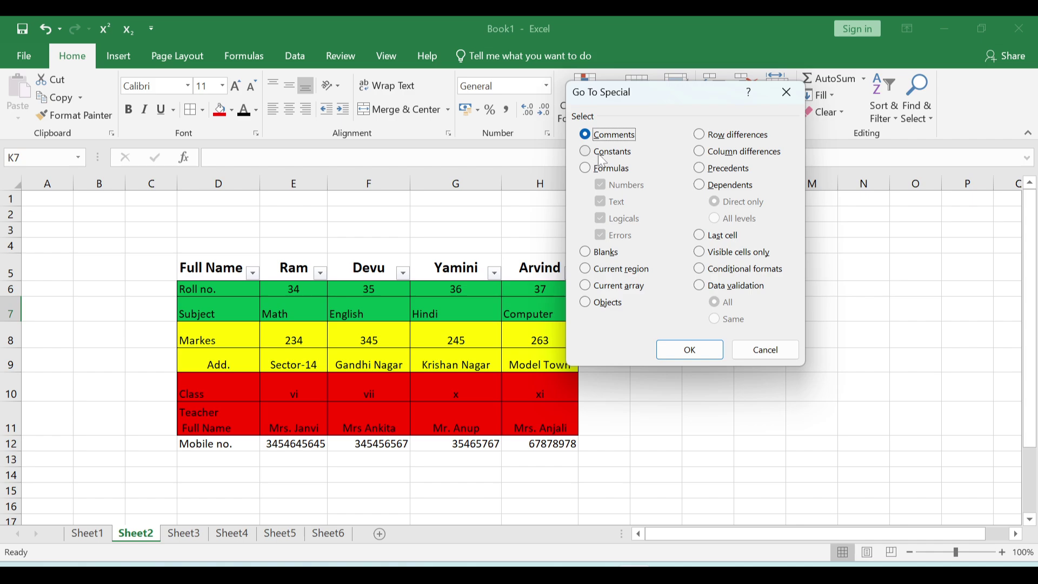
{"action": "left_click", "coordinate": [600, 153]}
{"action": "left_click", "coordinate": [591, 169]}
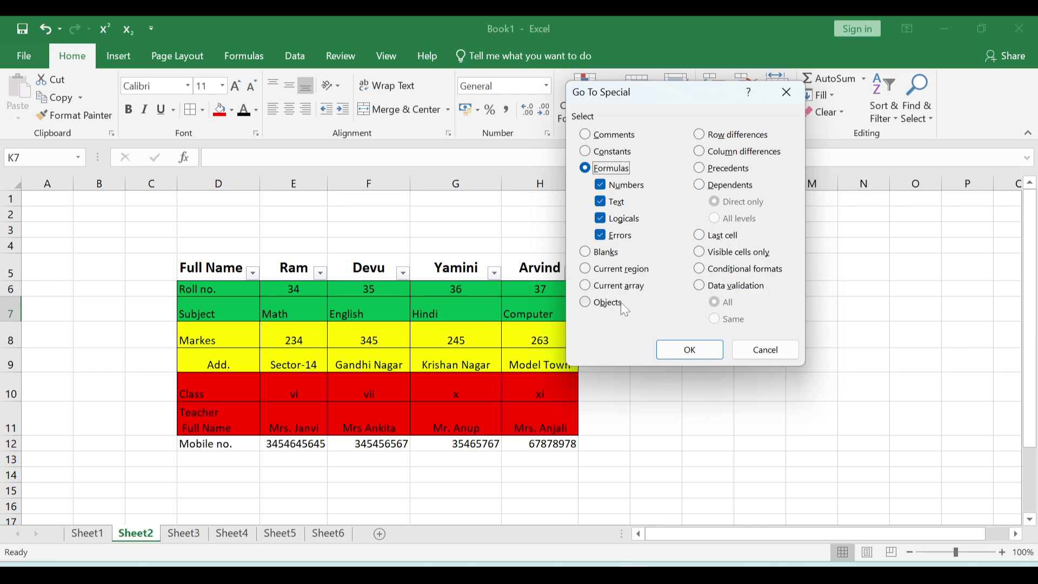
{"action": "left_click_drag", "start_coordinate": [632, 108], "coordinate": [774, 106]}
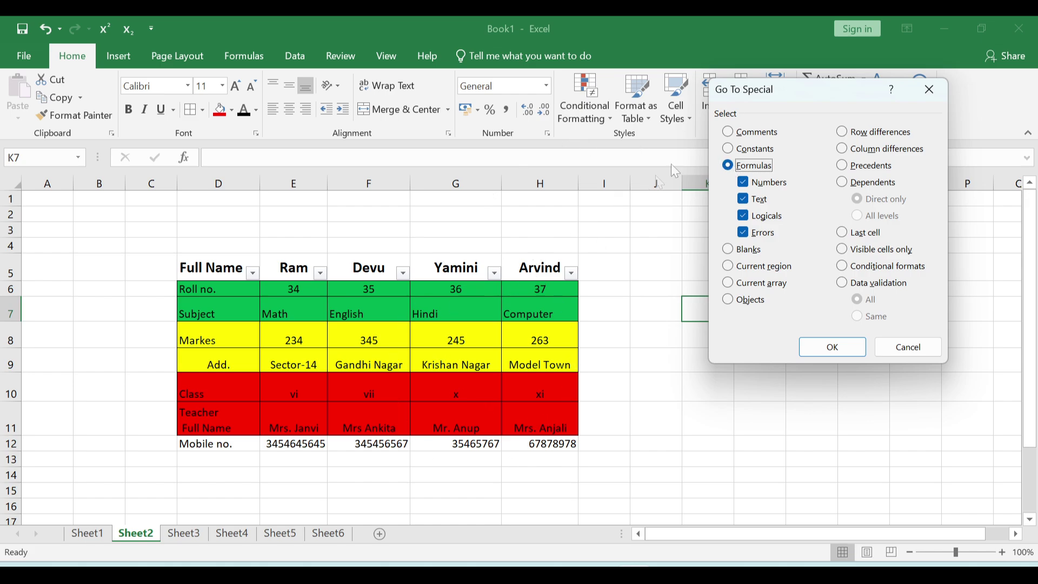
{"action": "left_click", "coordinate": [730, 150]}
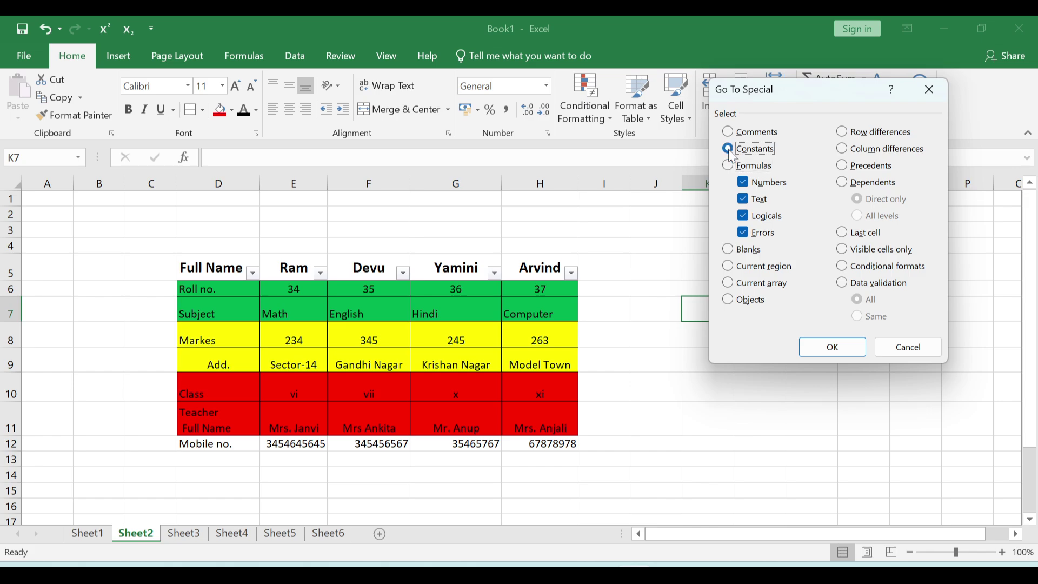
{"action": "left_click", "coordinate": [835, 346]}
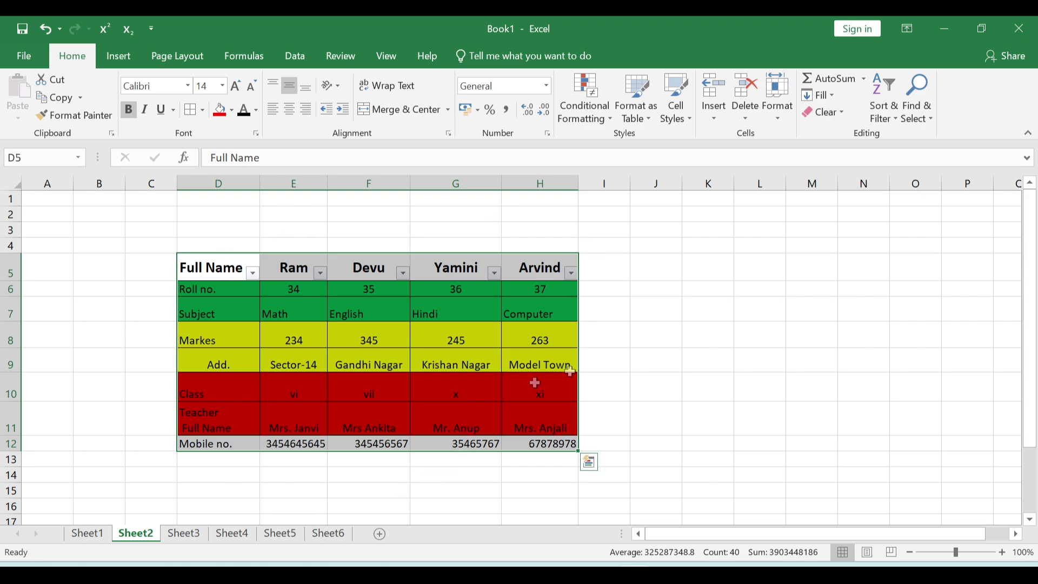
- Undo a stray '-' entry in E8 so it keeps 234
{"action": "left_click", "coordinate": [745, 371]}
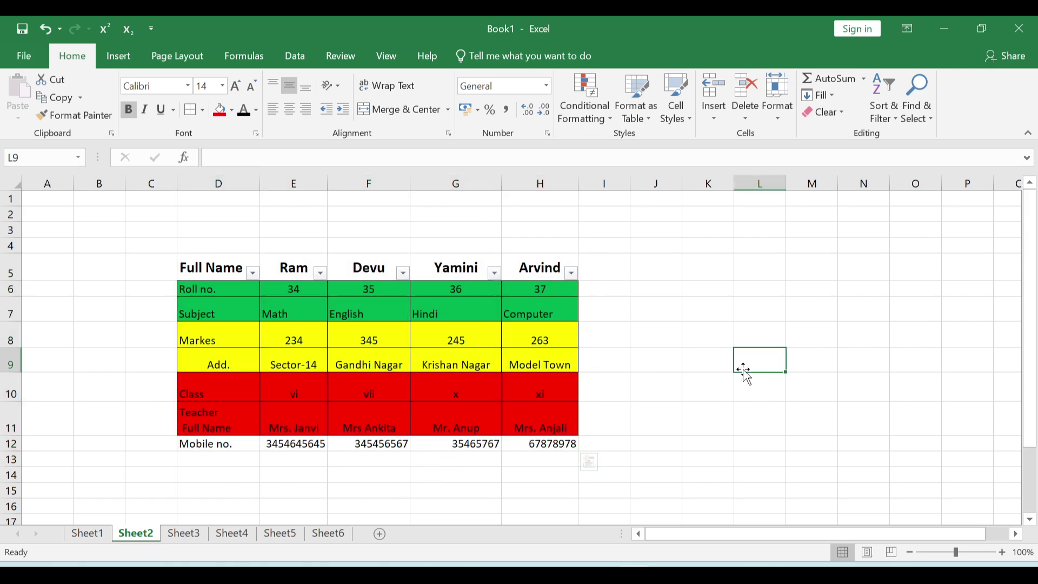
{"action": "left_click_drag", "start_coordinate": [320, 342], "coordinate": [600, 339]}
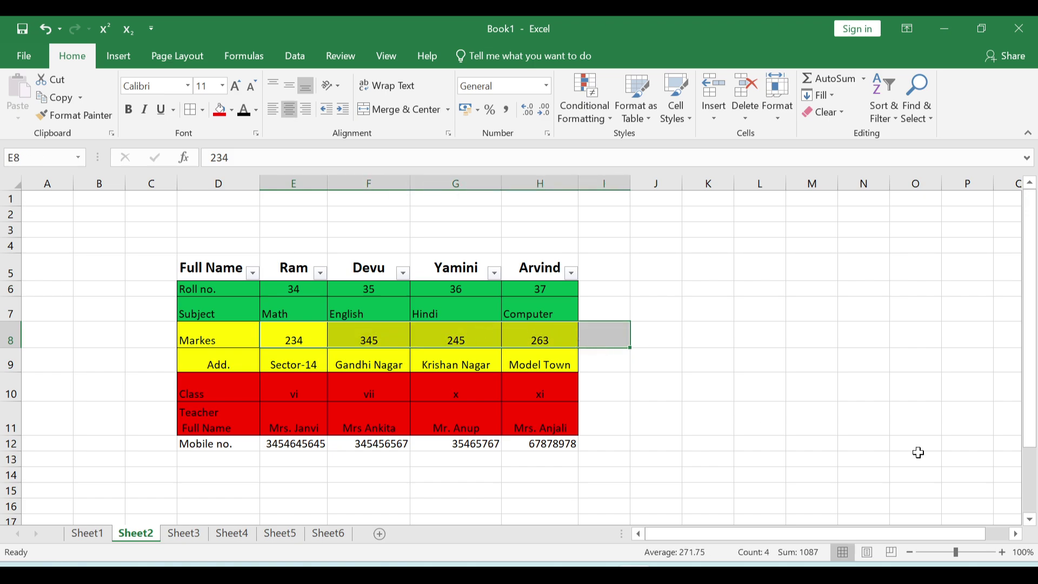
{"action": "type", "text": "-"}
{"action": "key", "text": "ctrl+z"}
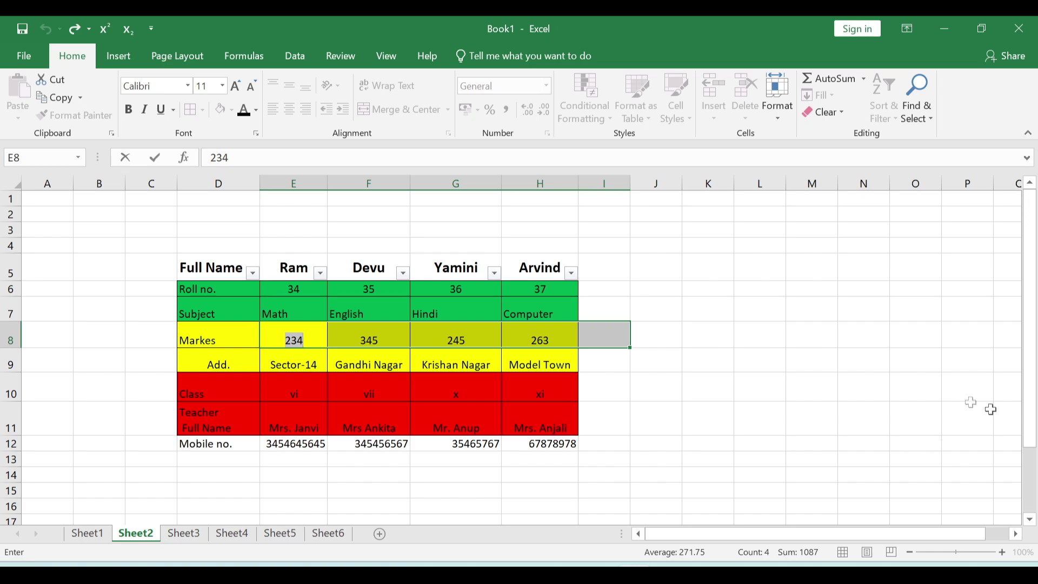
{"action": "left_click", "coordinate": [728, 363]}
- AutoSum the Markes row into I8 as =SUM(E8:H8), giving 1087
{"action": "left_click_drag", "start_coordinate": [297, 339], "coordinate": [616, 330]}
{"action": "key", "text": "alt+equal"}
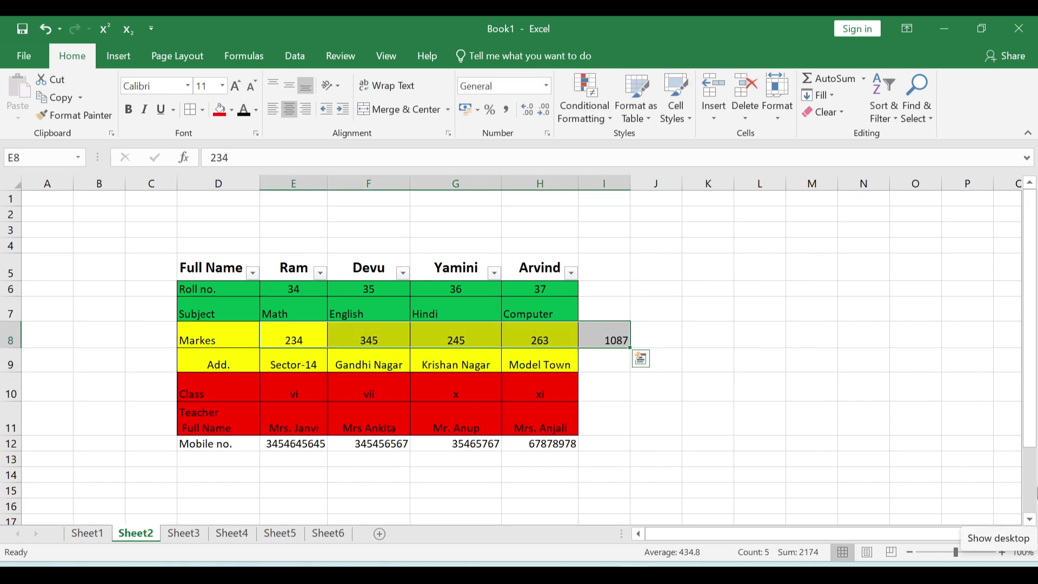
{"action": "left_click", "coordinate": [753, 424]}
{"action": "left_click", "coordinate": [615, 336]}
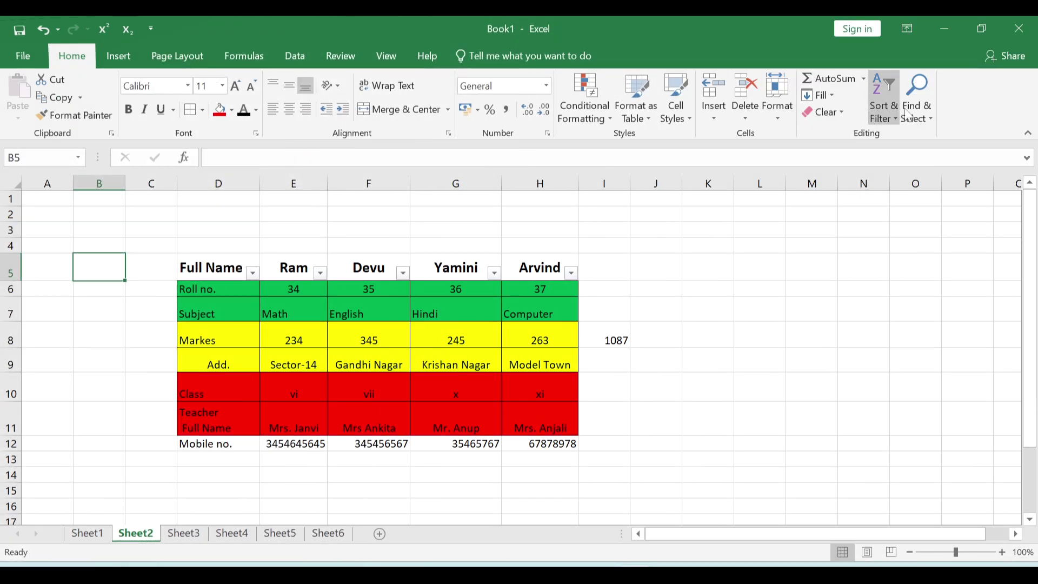
- Select formula cells via Go To Special > Formulas, finding only I8, then deselect
{"action": "left_click", "coordinate": [909, 114]}
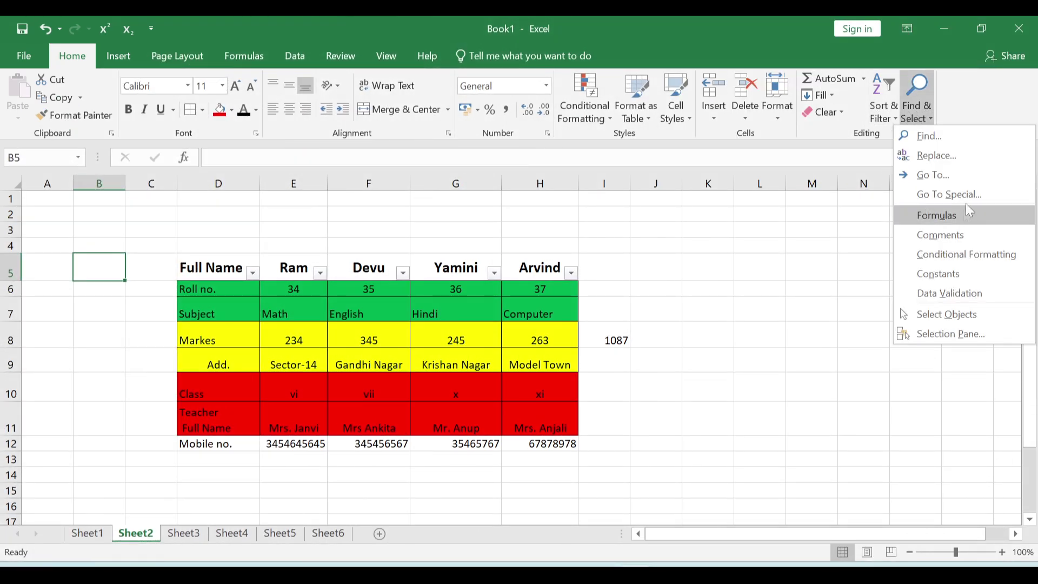
{"action": "left_click", "coordinate": [901, 194]}
{"action": "left_click", "coordinate": [742, 166]}
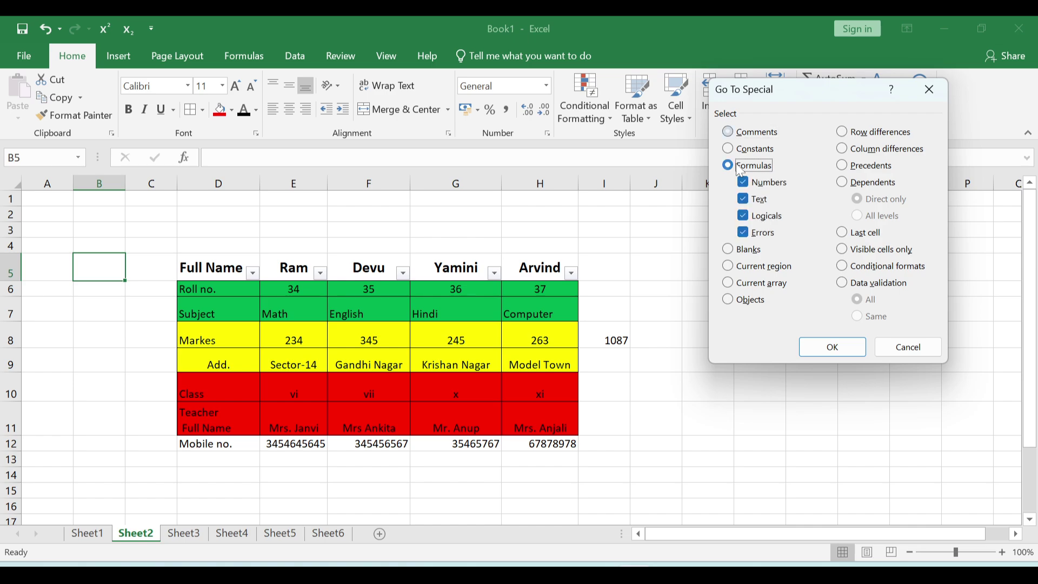
{"action": "left_click", "coordinate": [831, 347]}
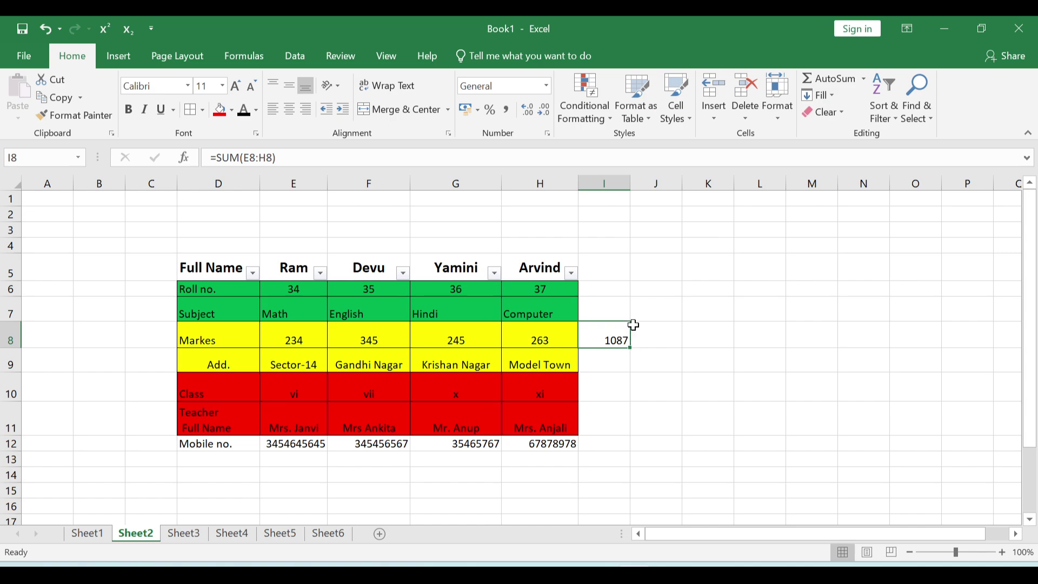
{"action": "left_click", "coordinate": [738, 308]}
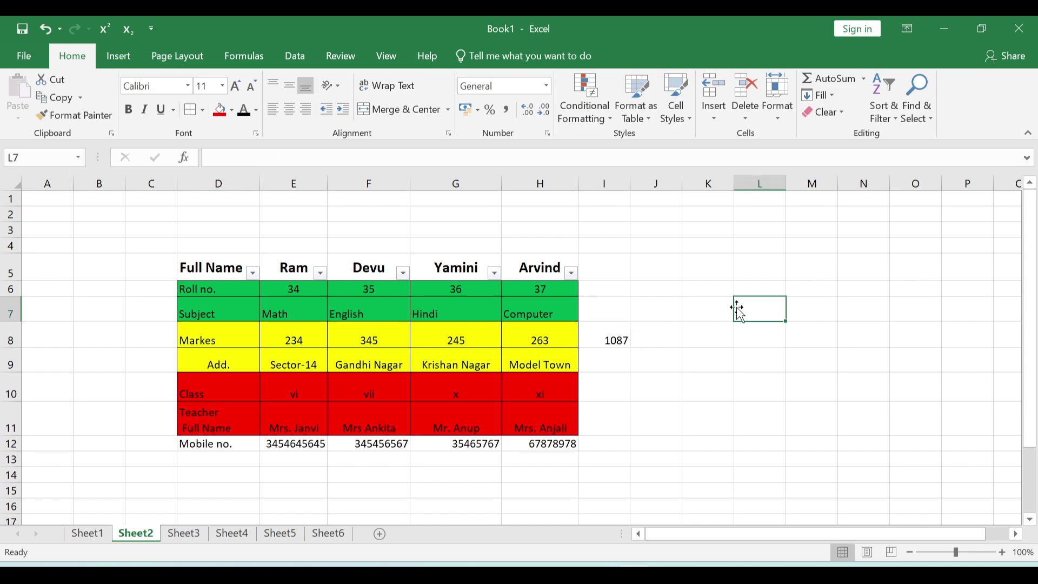
- Open Go To with F5 and enter the reference sheet5!a3
{"action": "key", "text": "F5"}
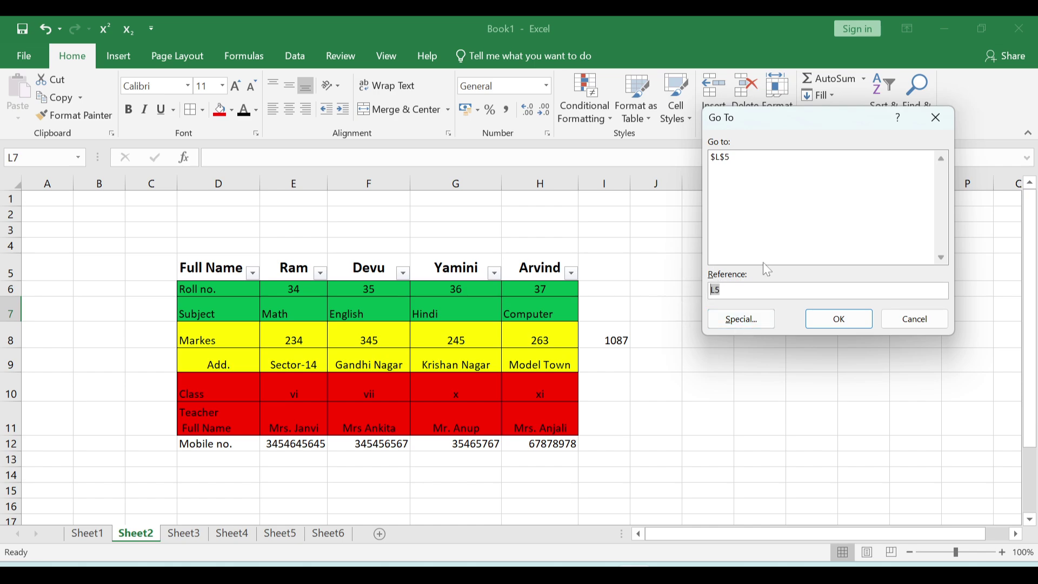
{"action": "type", "text": "sheet5!a3"}
- Jump to cell A3 on Sheet5, then dismiss the Find & Select menu and select F5
{"action": "left_click", "coordinate": [819, 319]}
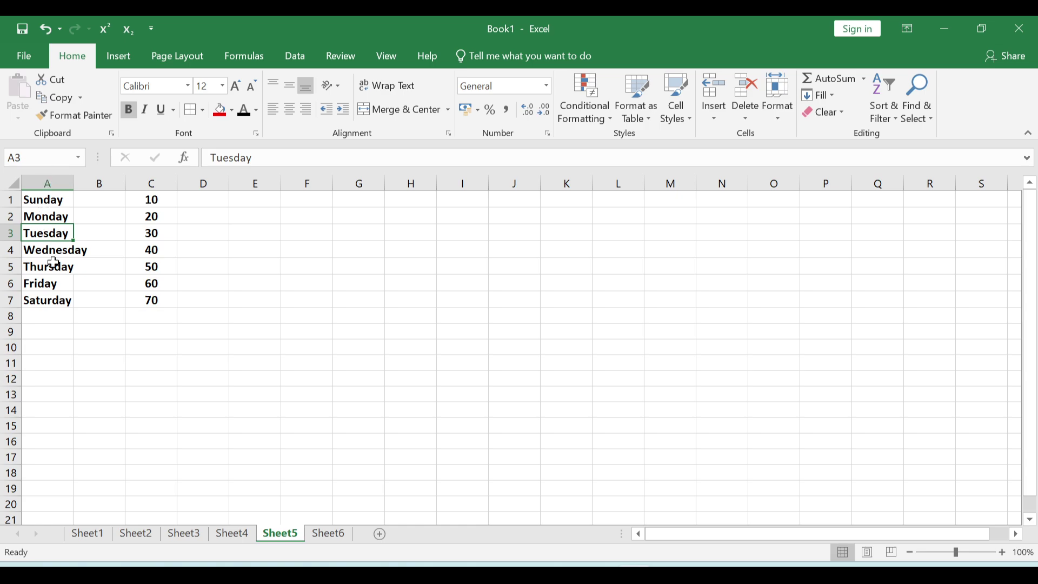
{"action": "left_click", "coordinate": [919, 121]}
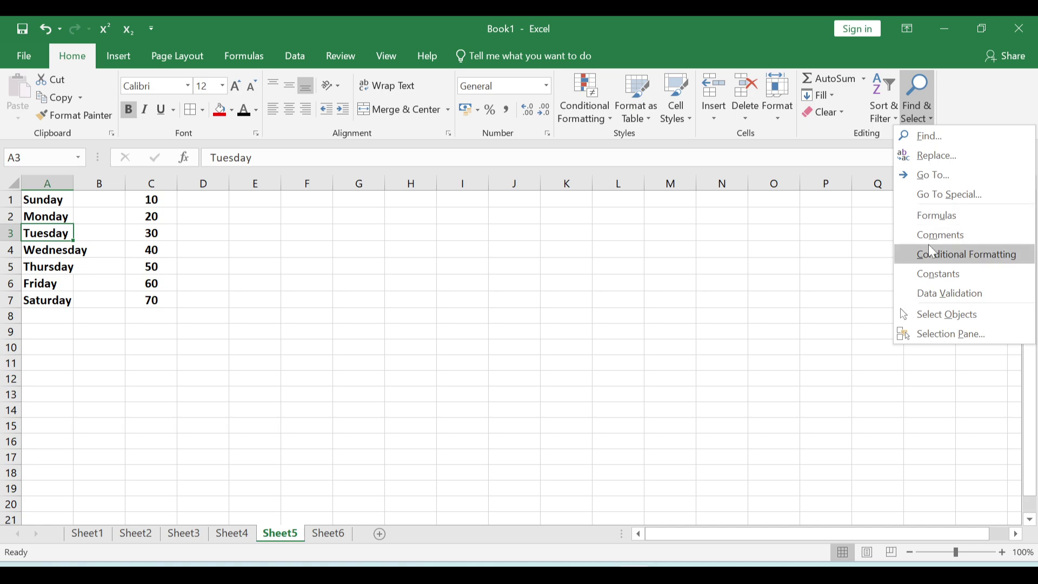
{"action": "left_click", "coordinate": [957, 237]}
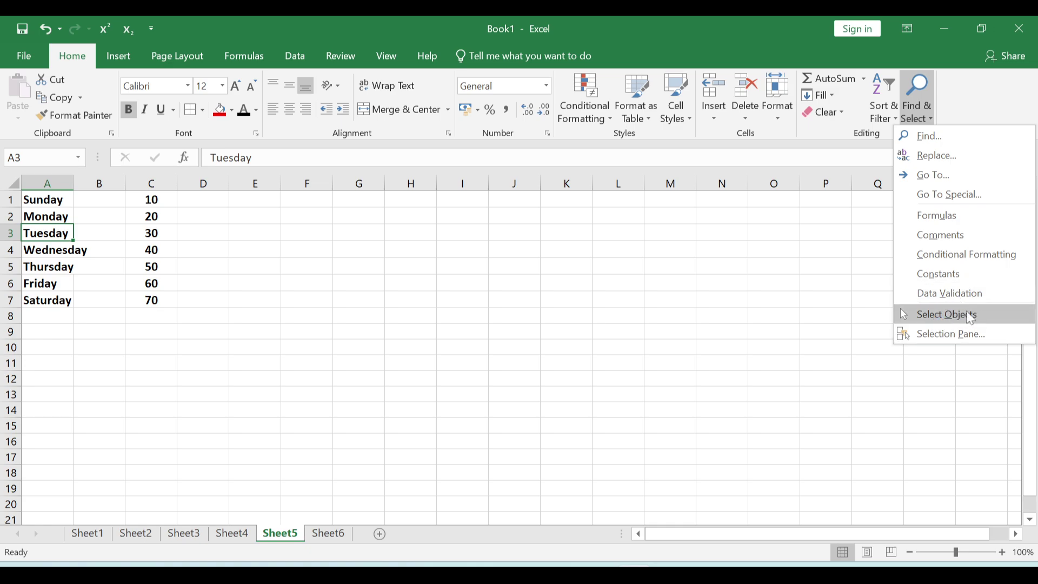
{"action": "key", "text": "Escape"}
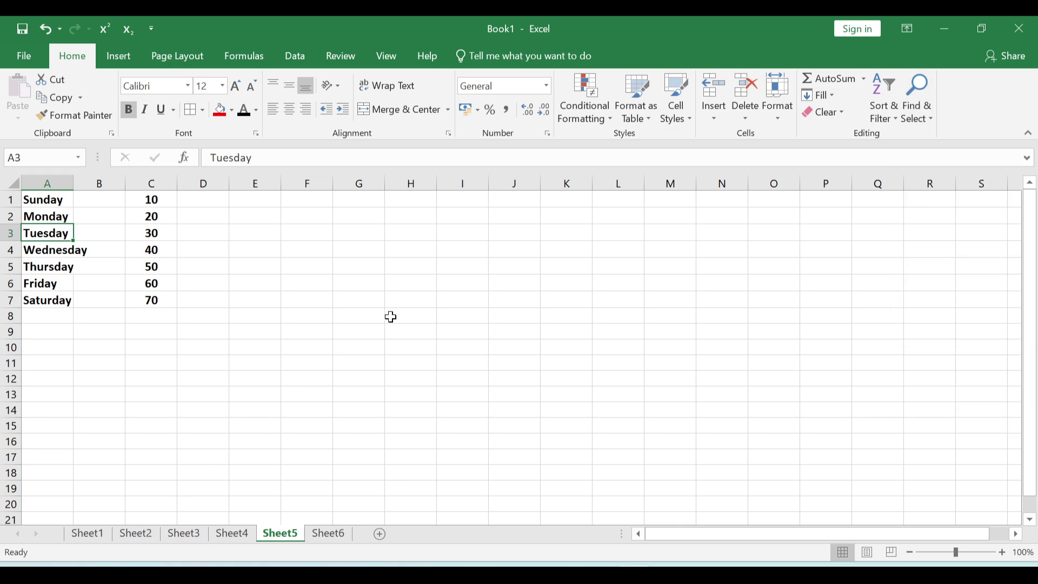
{"action": "left_click", "coordinate": [392, 316]}
{"action": "left_click", "coordinate": [310, 264]}
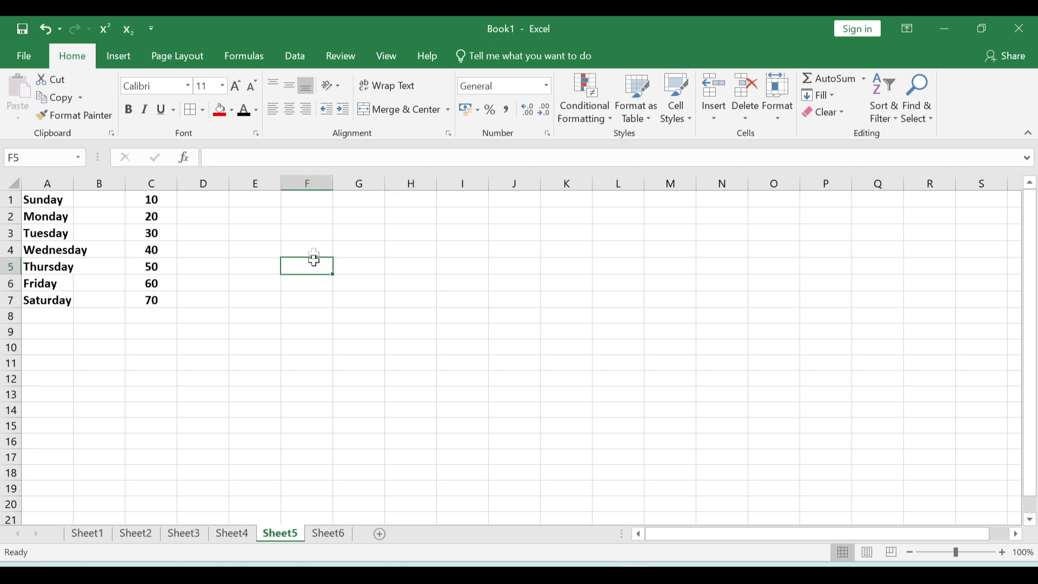
- Ctrl-select the triangle, circle and down-arrow shapes on Sheet5
{"action": "left_click", "coordinate": [117, 57]}
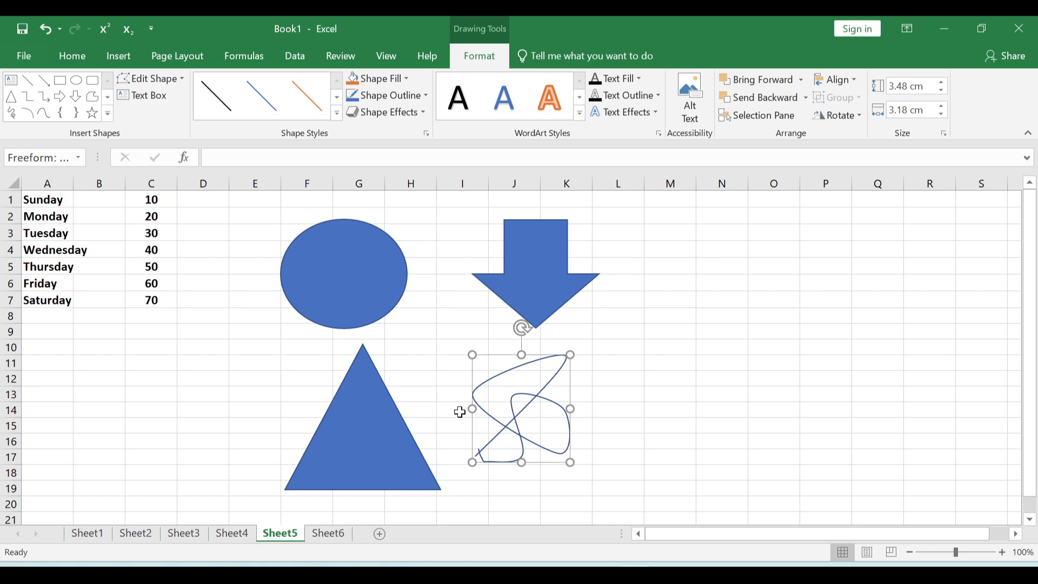
{"action": "left_click", "coordinate": [383, 432], "text": "ctrl"}
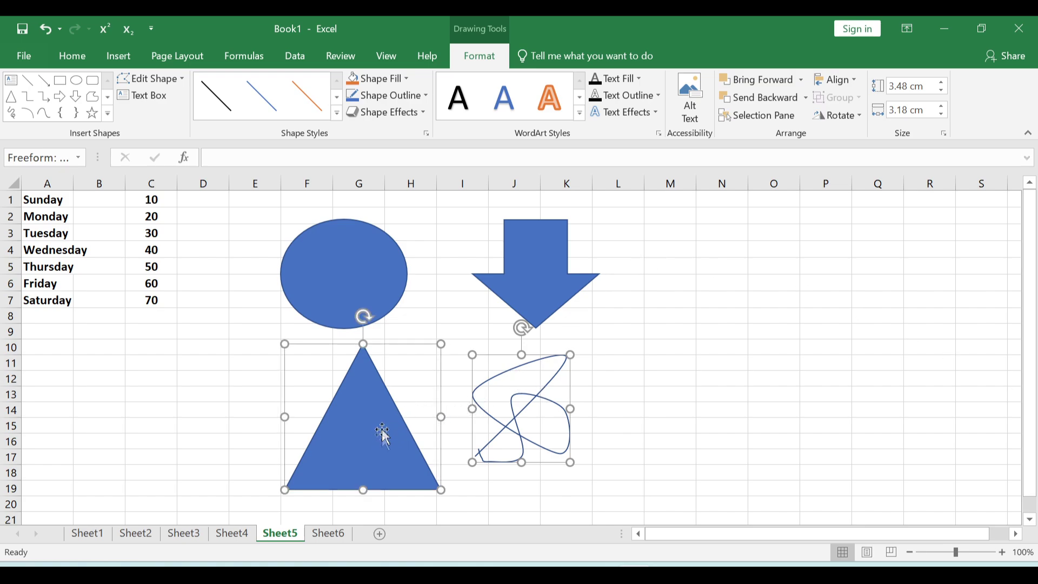
{"action": "left_click", "coordinate": [359, 284], "text": "ctrl"}
{"action": "left_click", "coordinate": [542, 279], "text": "ctrl"}
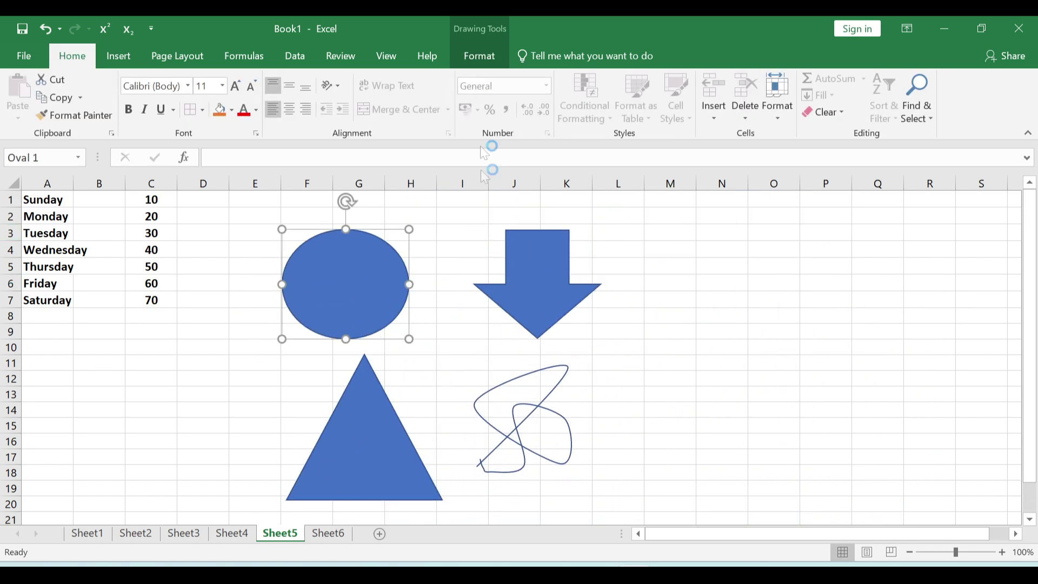
- Box-select all four shapes with Select Objects and open the Selection Pane
{"action": "left_click", "coordinate": [916, 117]}
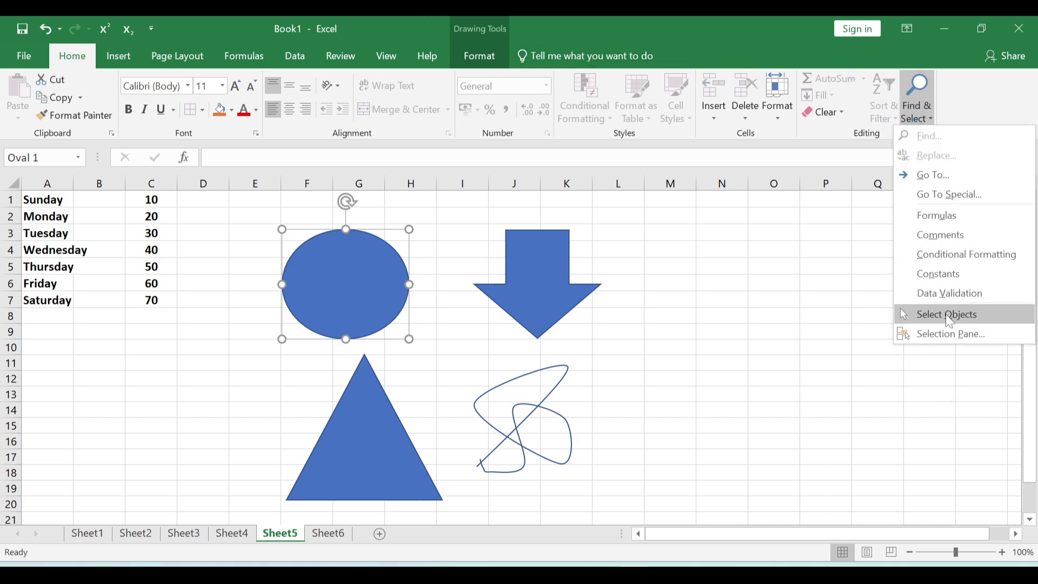
{"action": "left_click", "coordinate": [948, 315]}
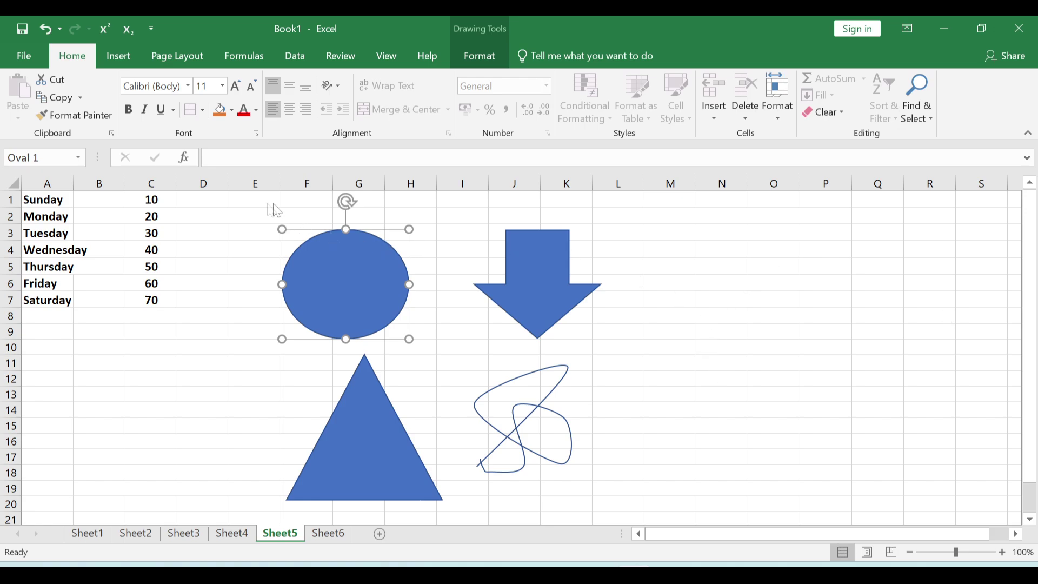
{"action": "mouse_move", "coordinate": [224, 201]}
{"action": "left_mouse_down"}
{"action": "mouse_move", "coordinate": [561, 425]}
{"action": "mouse_move", "coordinate": [669, 505]}
{"action": "mouse_move", "coordinate": [672, 525]}
{"action": "left_mouse_up"}
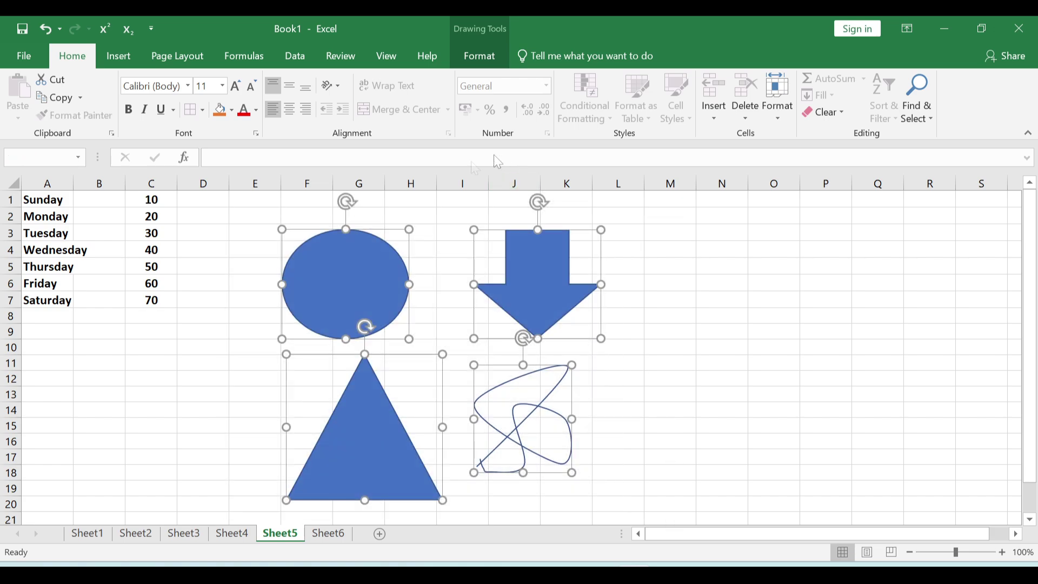
{"action": "left_click", "coordinate": [914, 100]}
{"action": "left_click", "coordinate": [944, 332]}
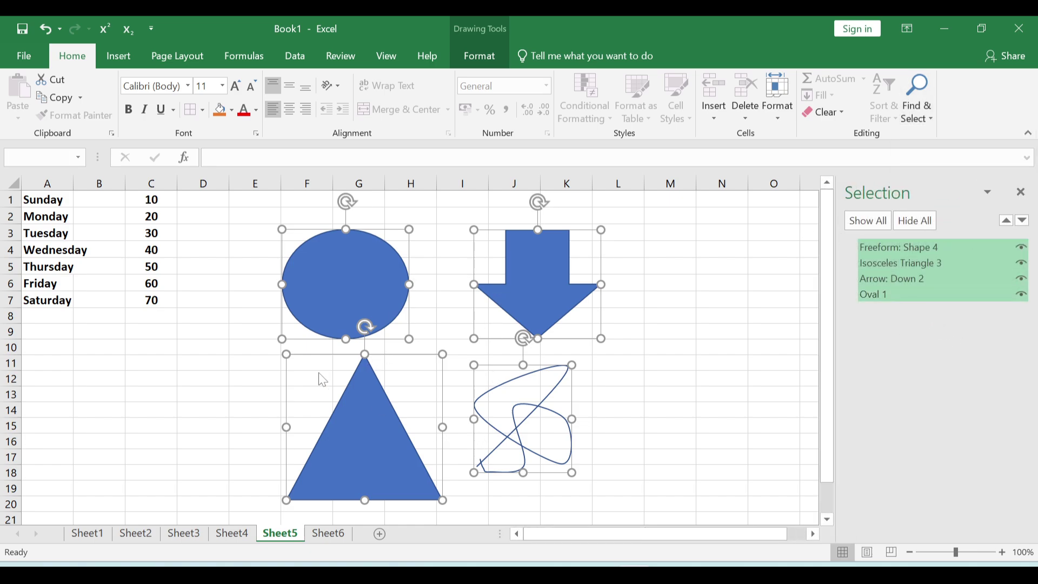
{"action": "left_click", "coordinate": [887, 297]}
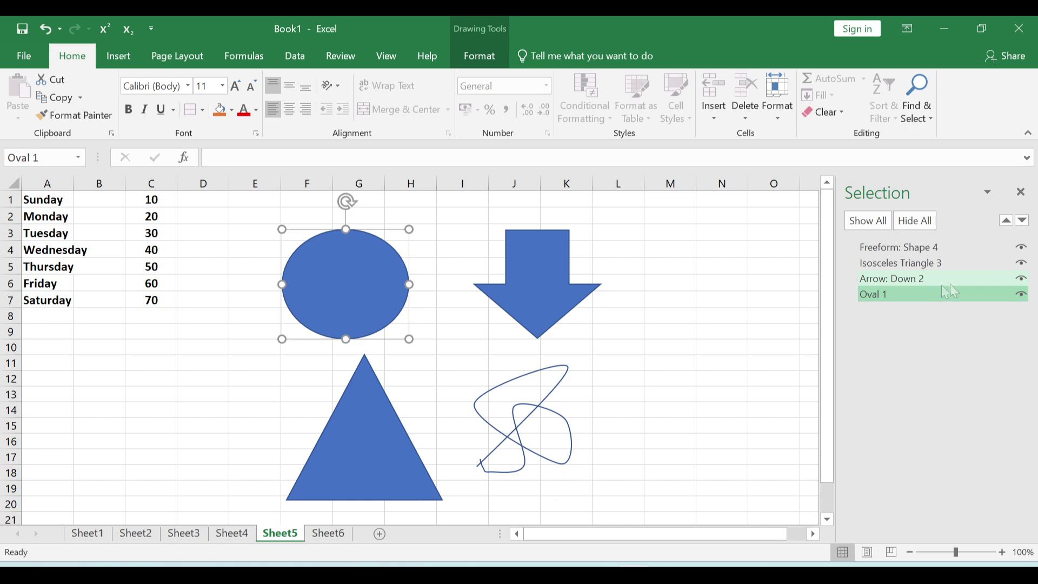
{"action": "left_click", "coordinate": [1021, 295]}
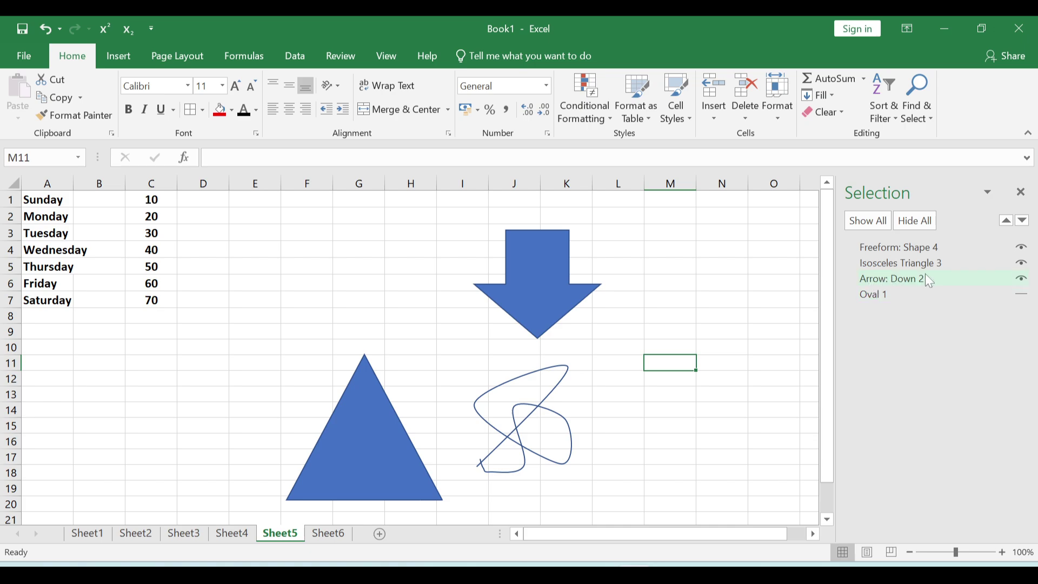
{"action": "left_click", "coordinate": [1021, 279]}
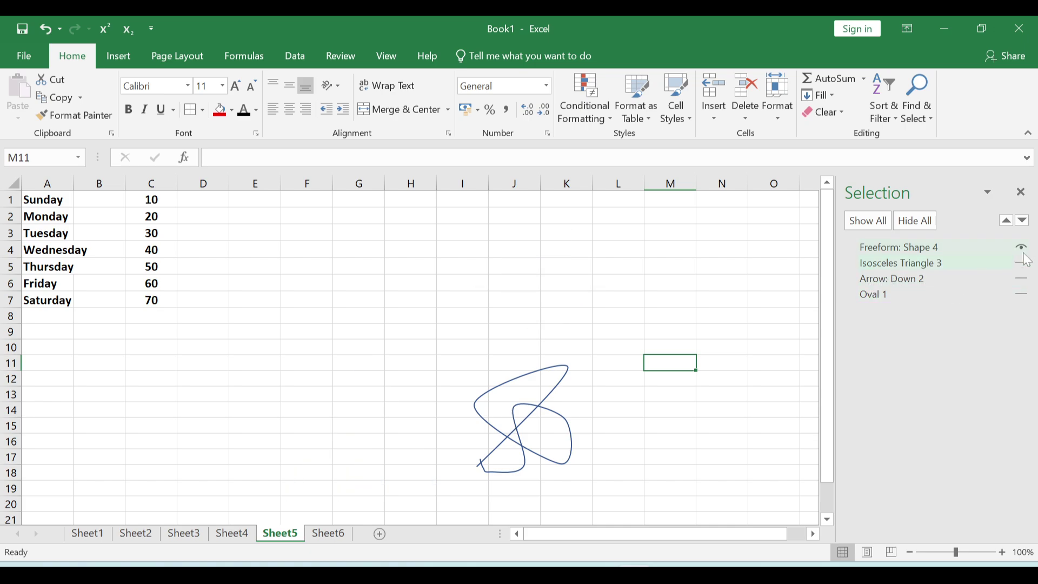
{"action": "left_click", "coordinate": [1023, 248]}
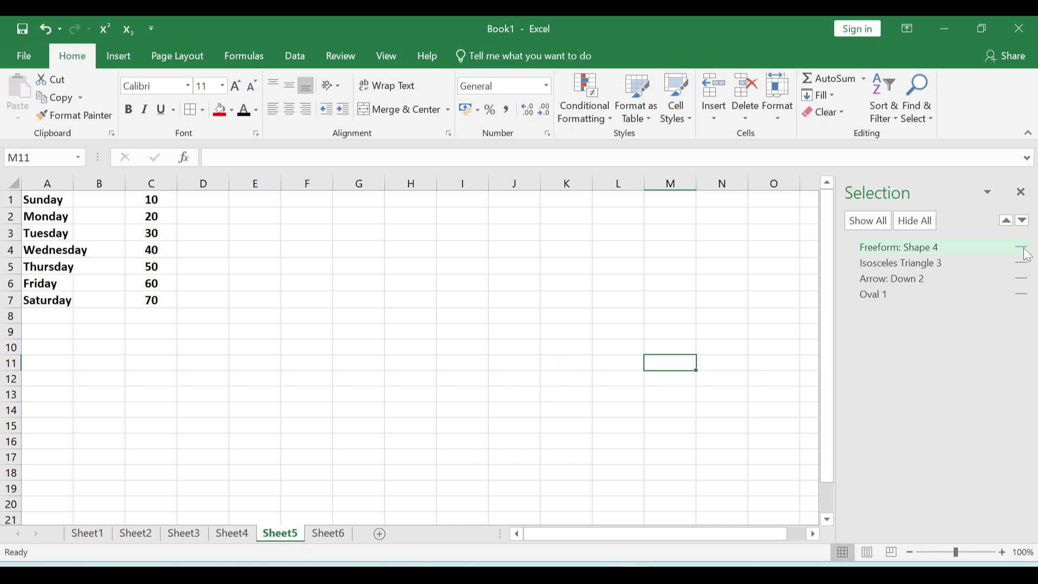
{"action": "left_click", "coordinate": [876, 220]}
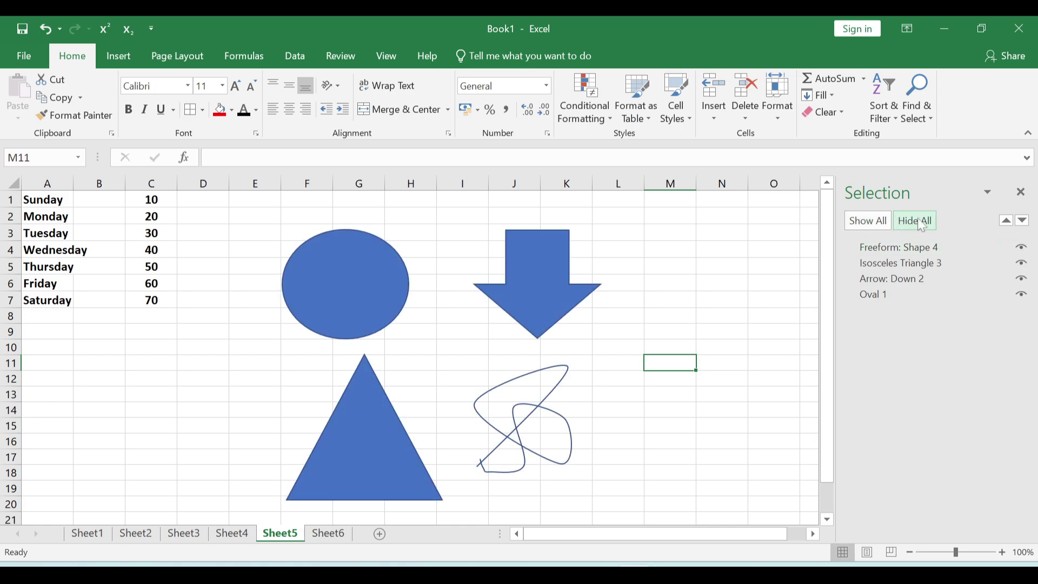
{"action": "left_click", "coordinate": [922, 226]}
{"action": "left_click", "coordinate": [877, 223]}
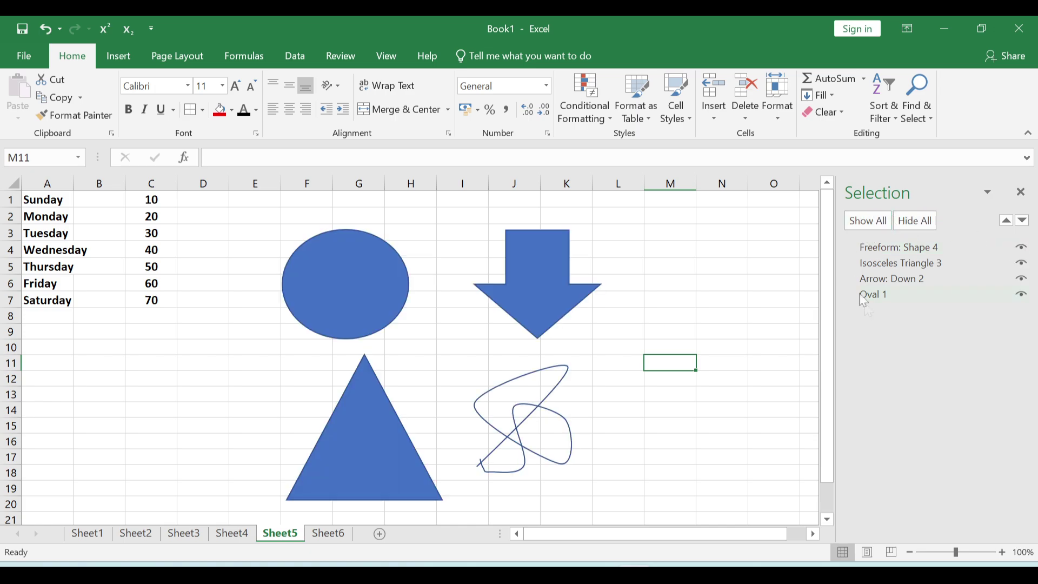
- Rename Oval 1 to 'Oval' and strip the 'Arrow:' prefix from Arrow: Down 2
{"action": "double_click", "coordinate": [888, 293]}
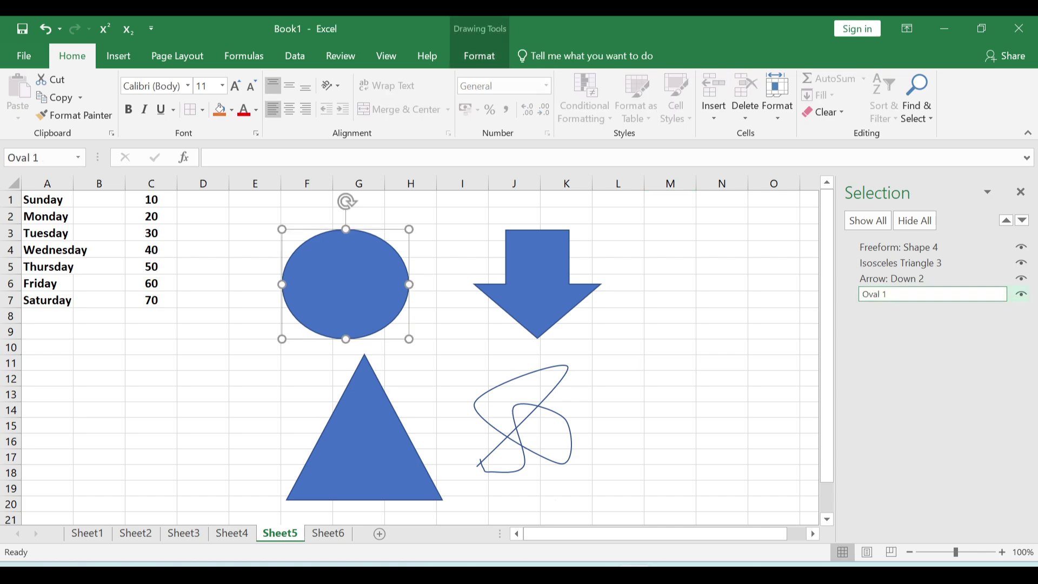
{"action": "left_click", "coordinate": [881, 278]}
{"action": "left_click", "coordinate": [891, 279]}
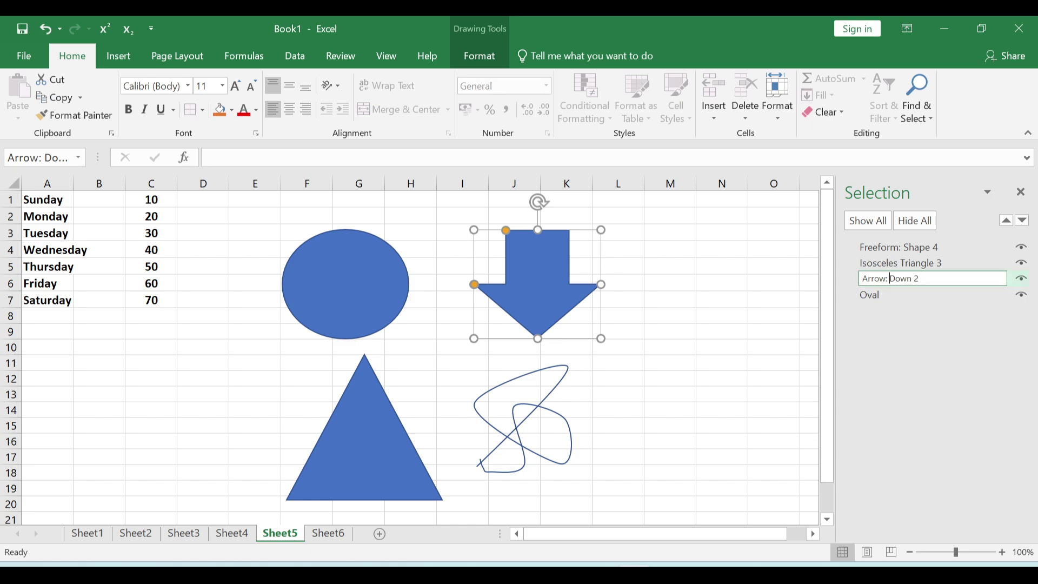
{"action": "key", "text": "Delete"}
{"action": "key", "text": "Delete"}
{"action": "key", "text": "Delete"}
{"action": "key", "text": "Delete"}
{"action": "key", "text": "Delete"}
{"action": "key", "text": "Delete"}
{"action": "key", "text": "Delete"}
{"action": "key", "text": "End"}
- Commit the 'Down Arrow' name, delete all four shapes, and close the Selection Pane
{"action": "left_click", "coordinate": [908, 300]}
{"action": "left_click_drag", "start_coordinate": [636, 509], "coordinate": [687, 544]}
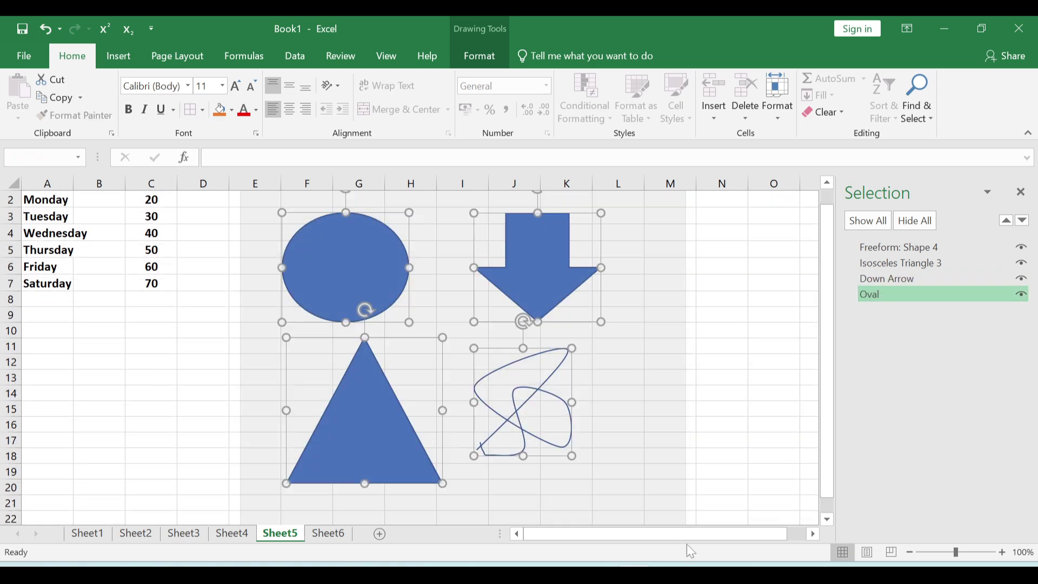
{"action": "key", "text": "Delete"}
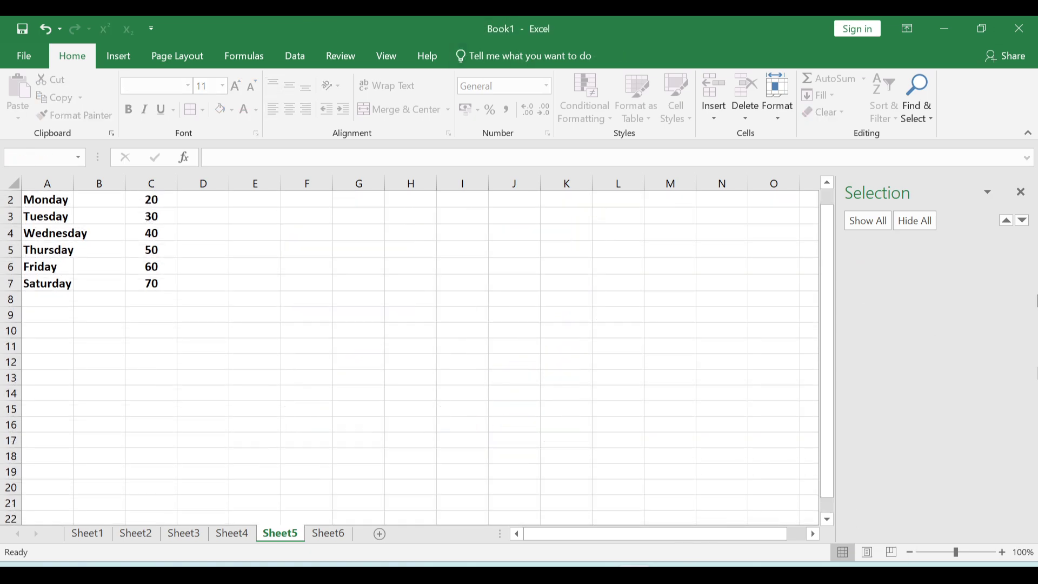
{"action": "left_click", "coordinate": [1021, 192]}
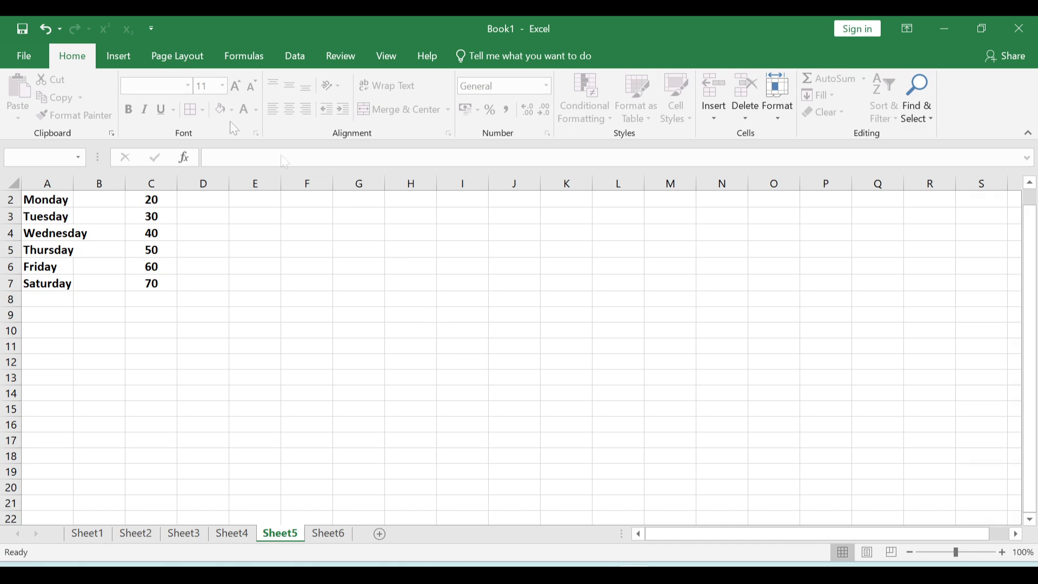